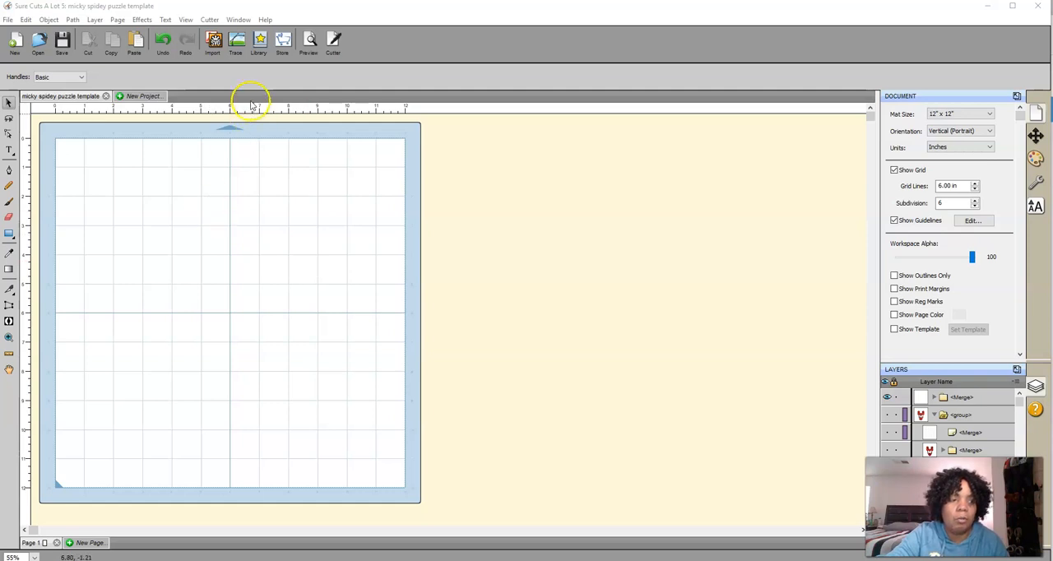
Start the Puzzle Generator and set the puzzle size to 5.5 in wide by 8 in high
click(145, 21)
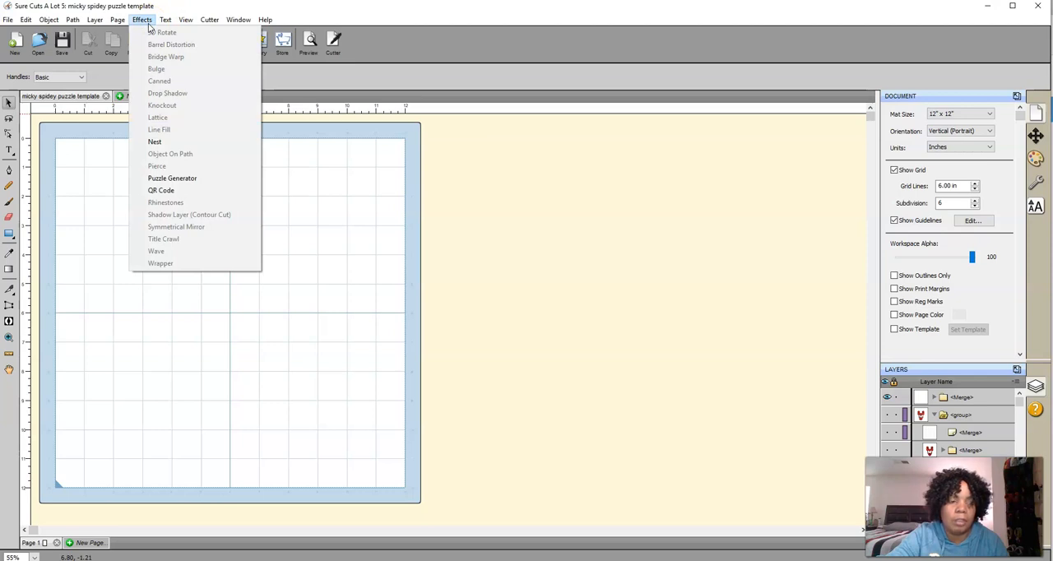
click(194, 179)
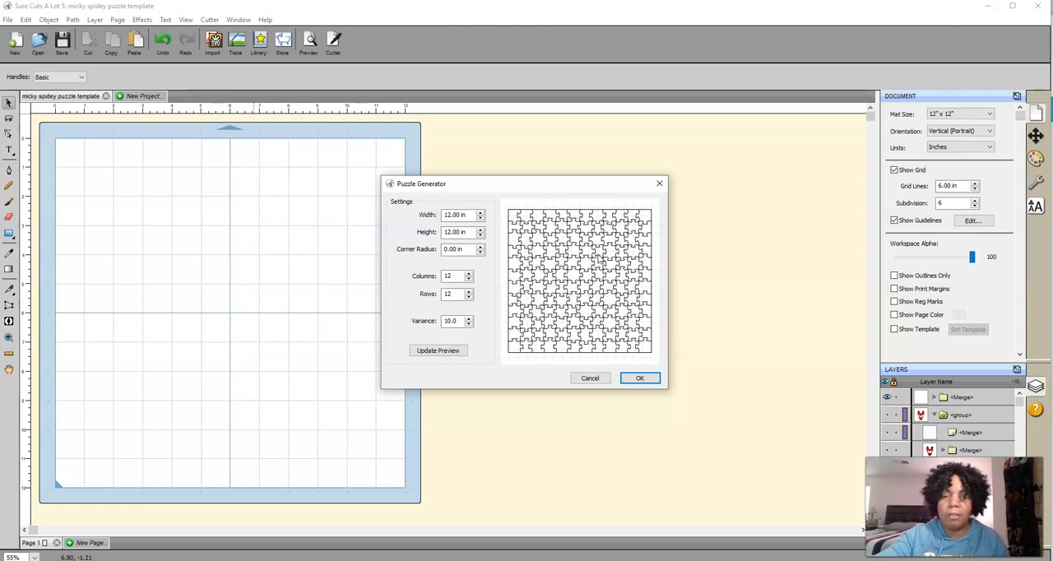
double_click(452, 215)
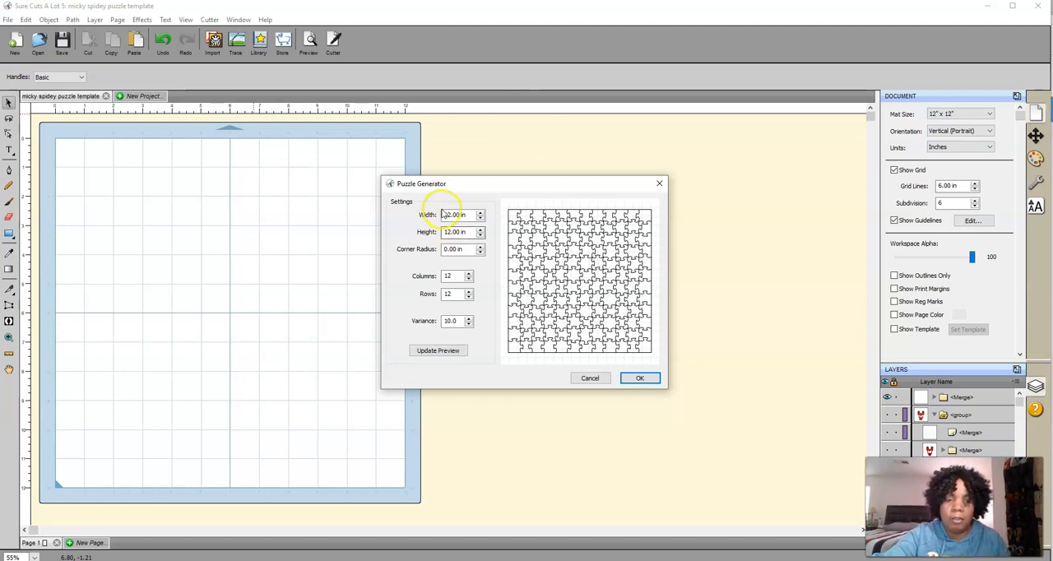
text(5.5)
key(Tab)
text(8)
key(Tab)
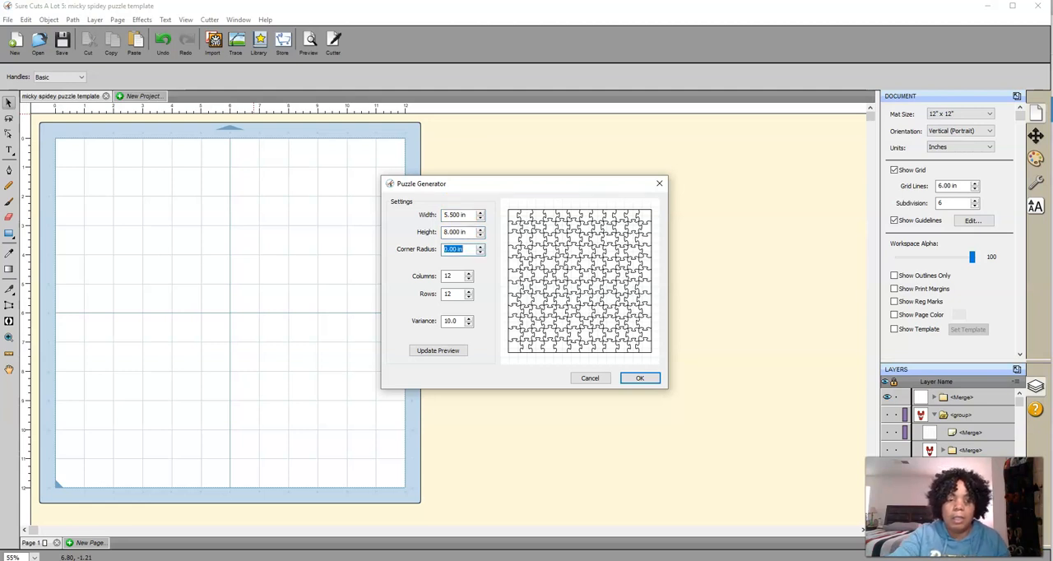
Set the puzzle to 3 columns and 4 rows, update the preview and generate the outline
click(447, 277)
double_click(446, 277)
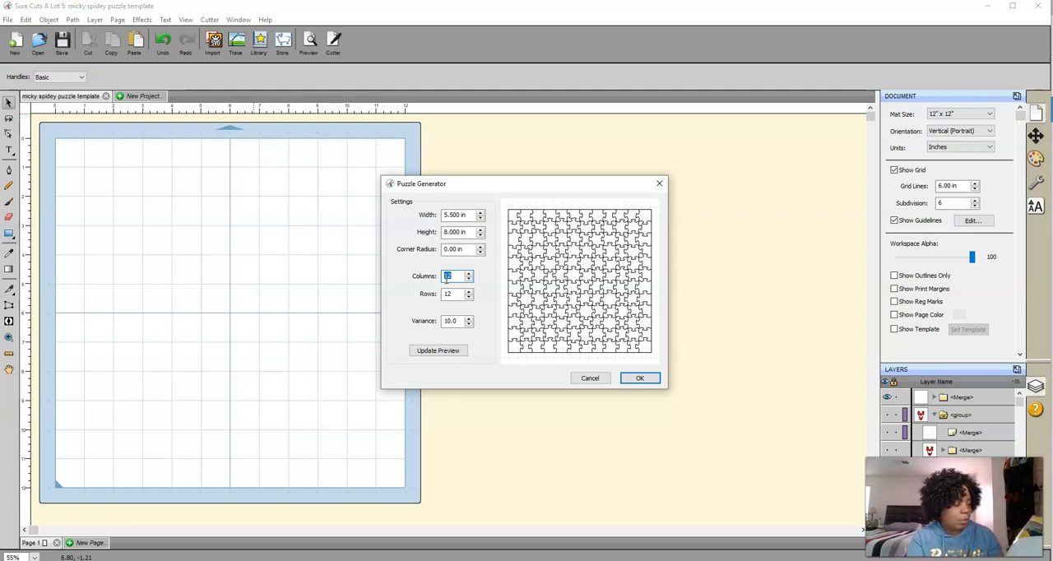
text(3)
key(Tab)
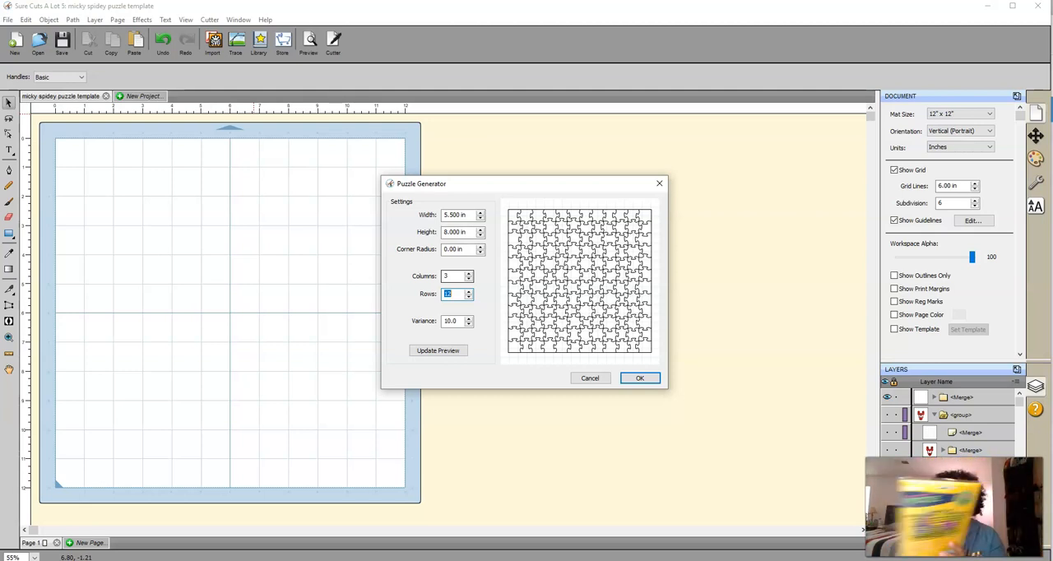
text(4)
key(Tab)
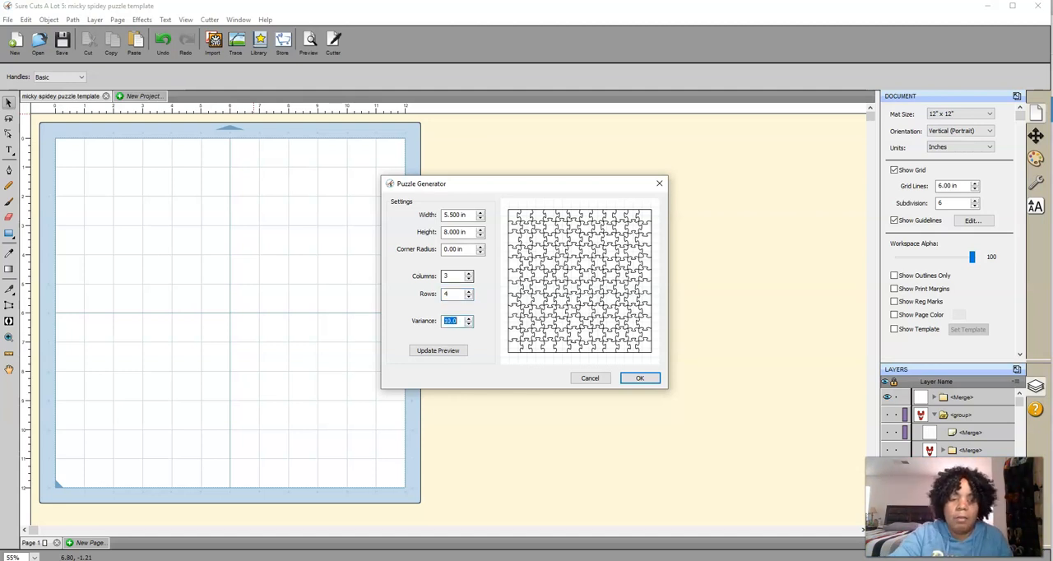
click(449, 350)
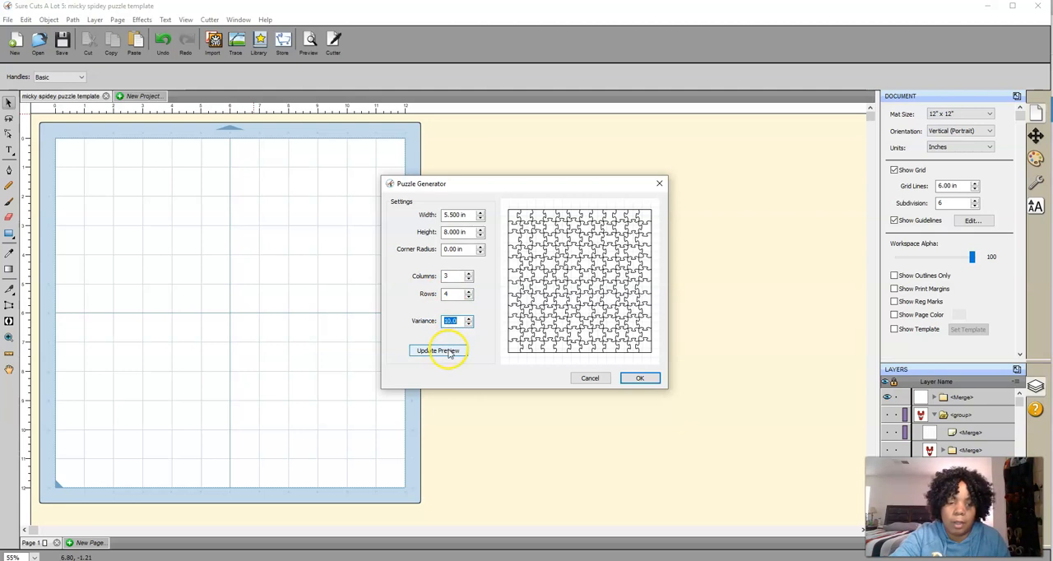
click(449, 352)
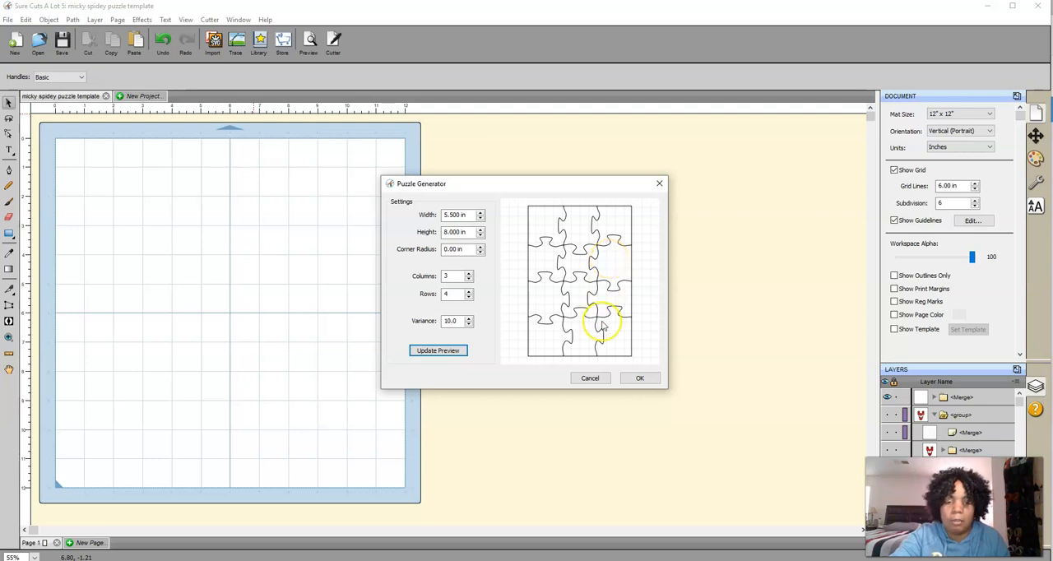
click(630, 377)
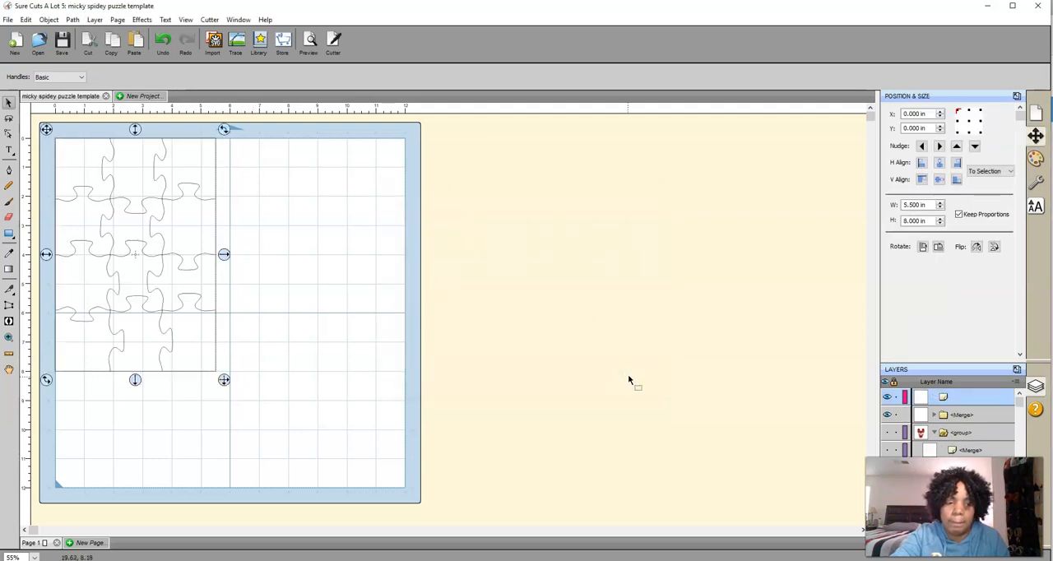
Move the puzzle outline inward on the mat to about X 2.9 in, Y 1.25 in
drag(52, 134, 130, 166)
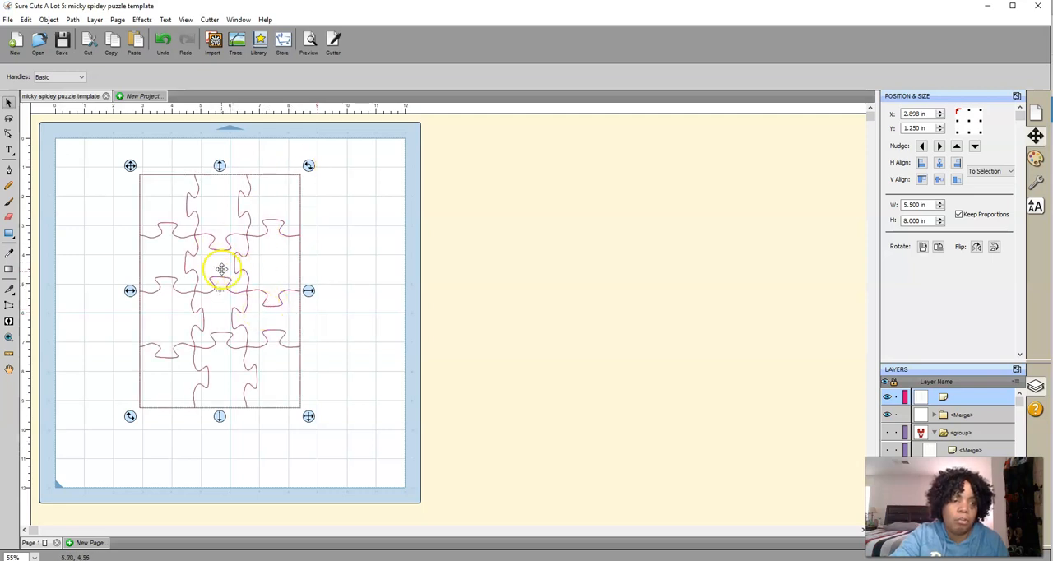
click(308, 167)
click(258, 269)
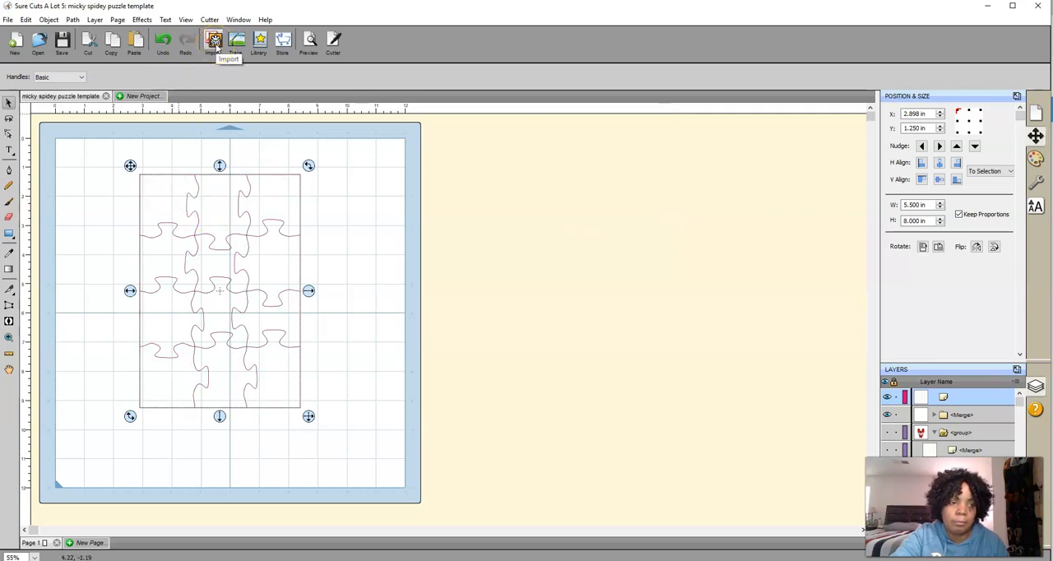
Import the photo IMG_7589 from the 2016 (2) picture folder
click(7, 20)
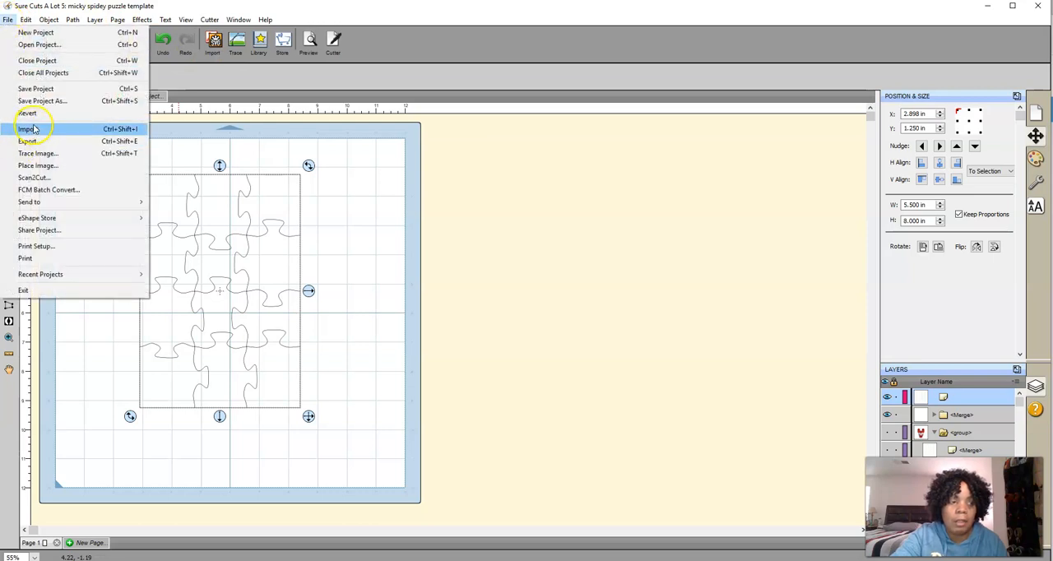
click(216, 42)
click(212, 41)
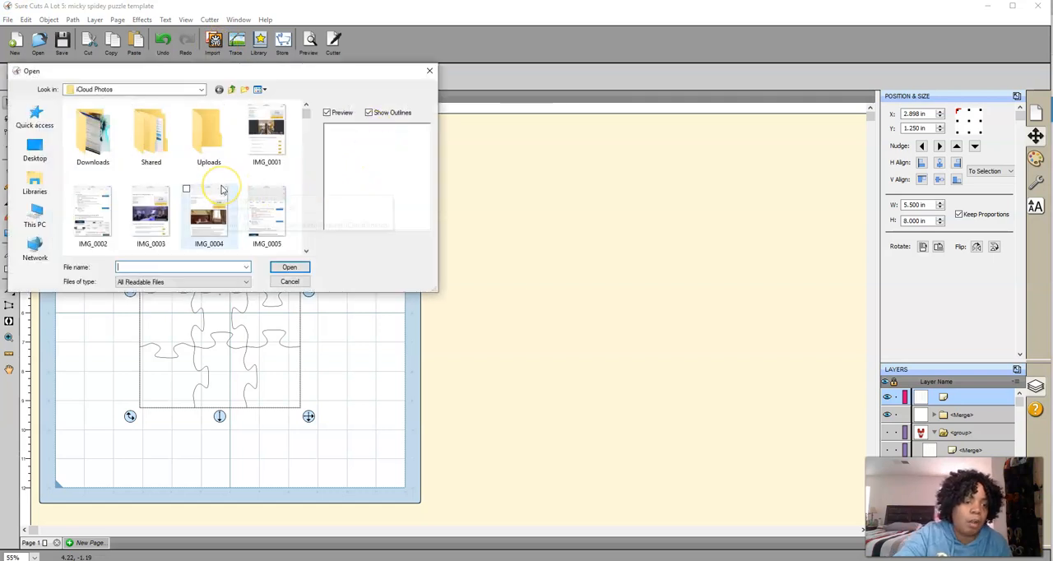
scroll(222, 191, down, 2)
scroll(221, 190, down, 10)
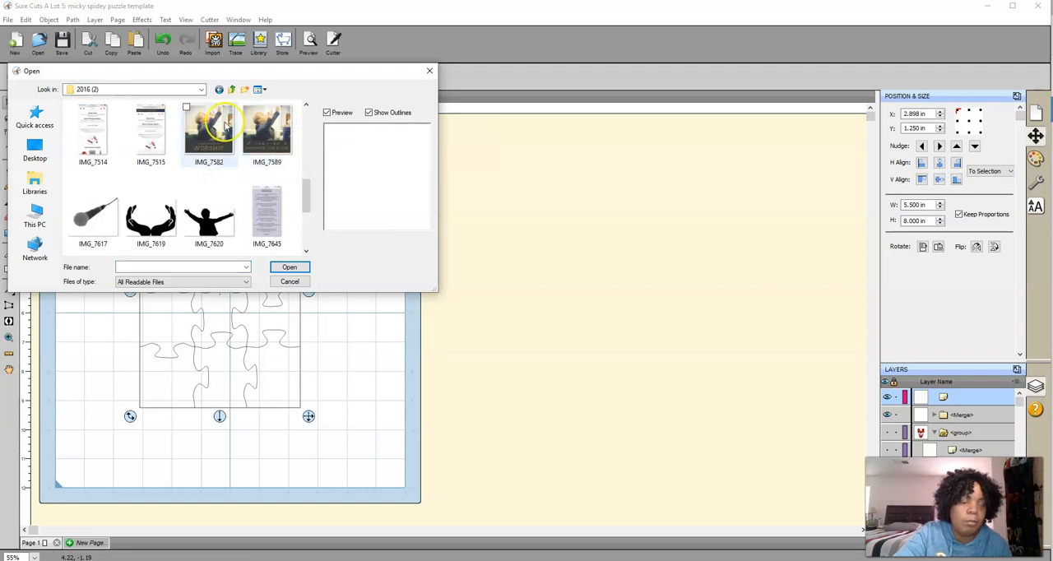
double_click(259, 125)
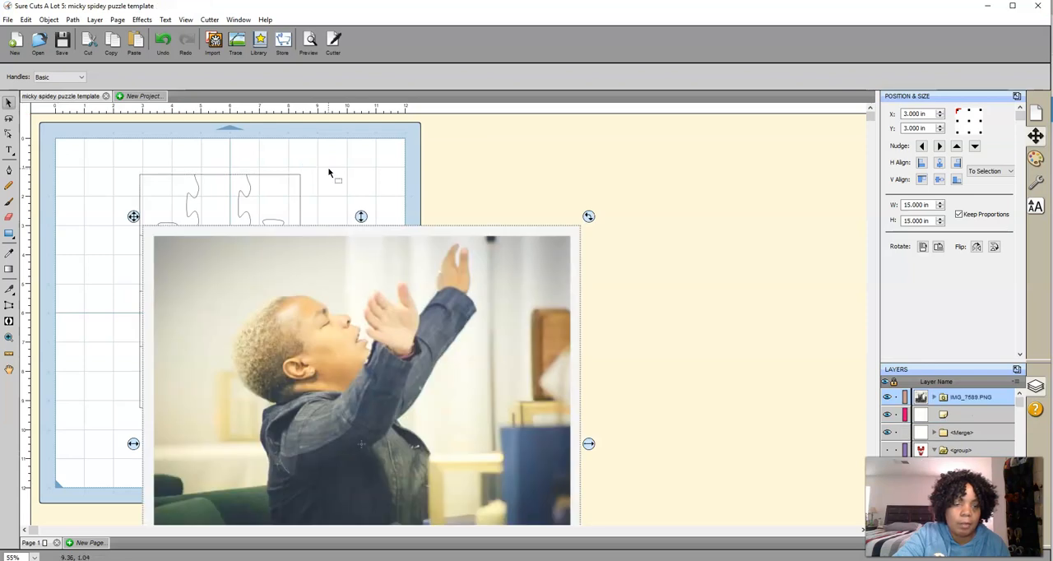
Resize the imported photo to 5.5 in wide by 8 in high with Keep Proportions off, then turn proportions back on
drag(383, 360, 455, 268)
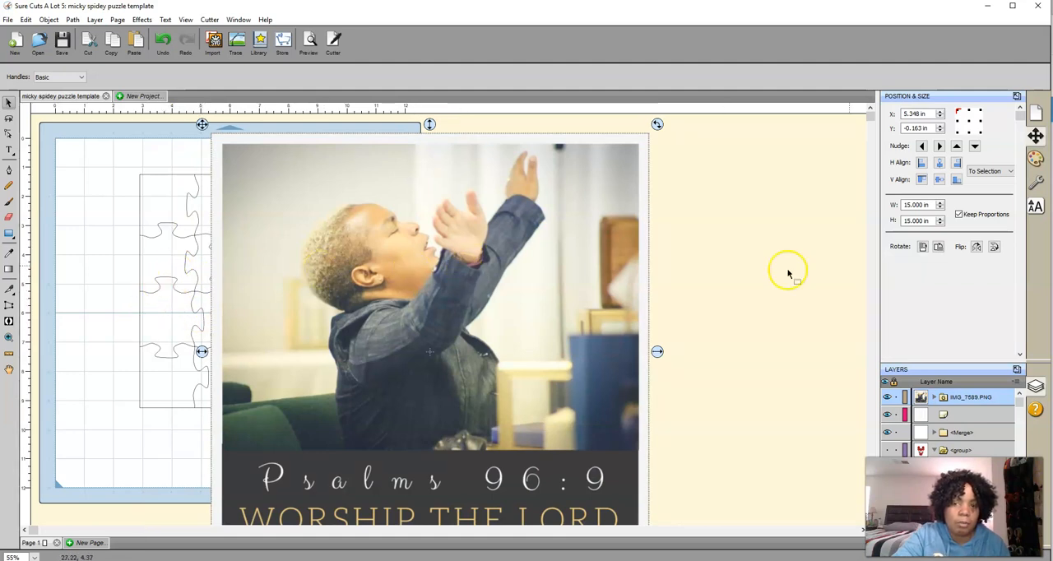
click(958, 216)
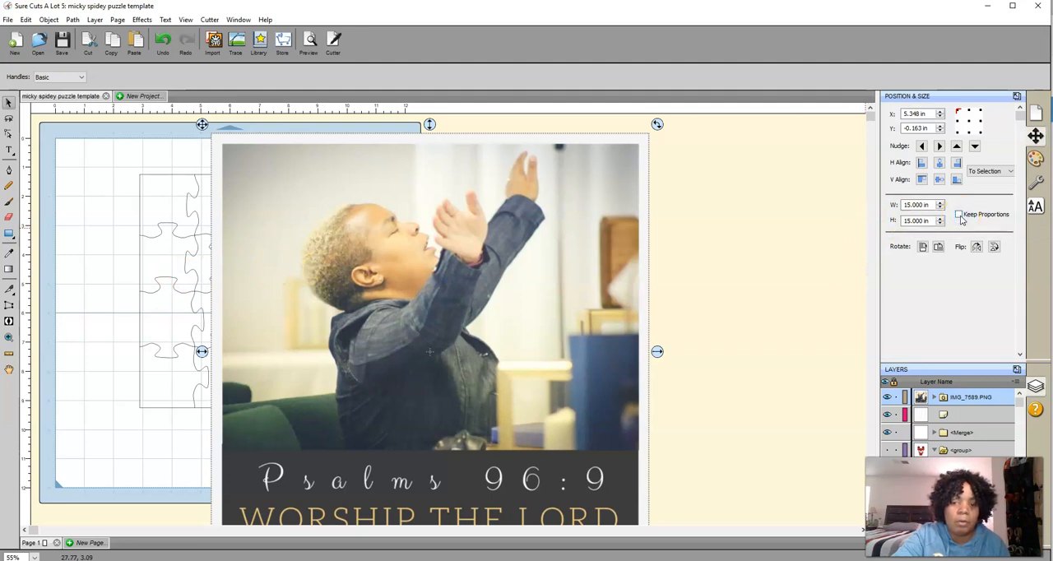
double_click(914, 204)
text(5)
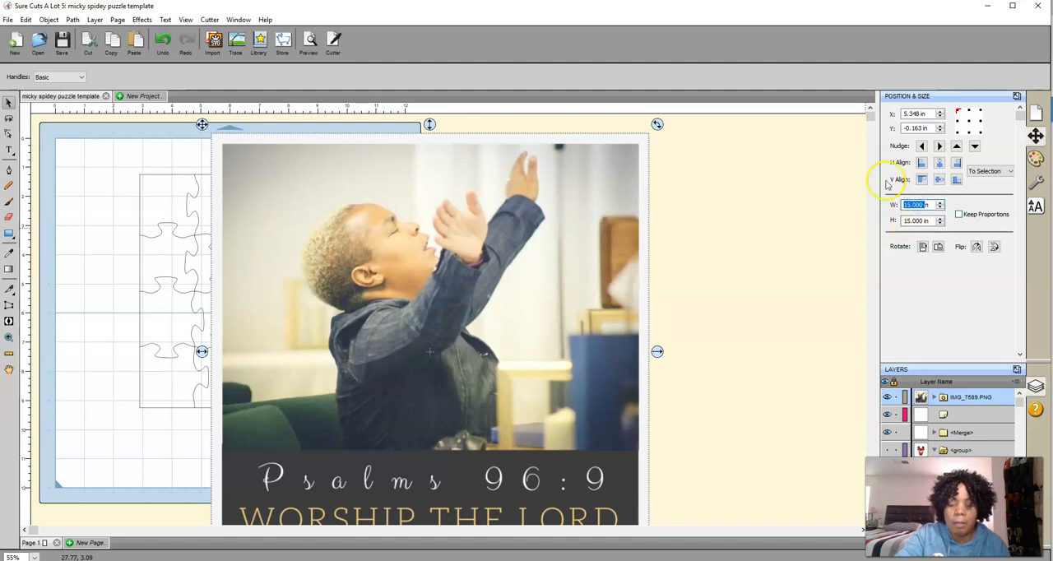
text(.5)
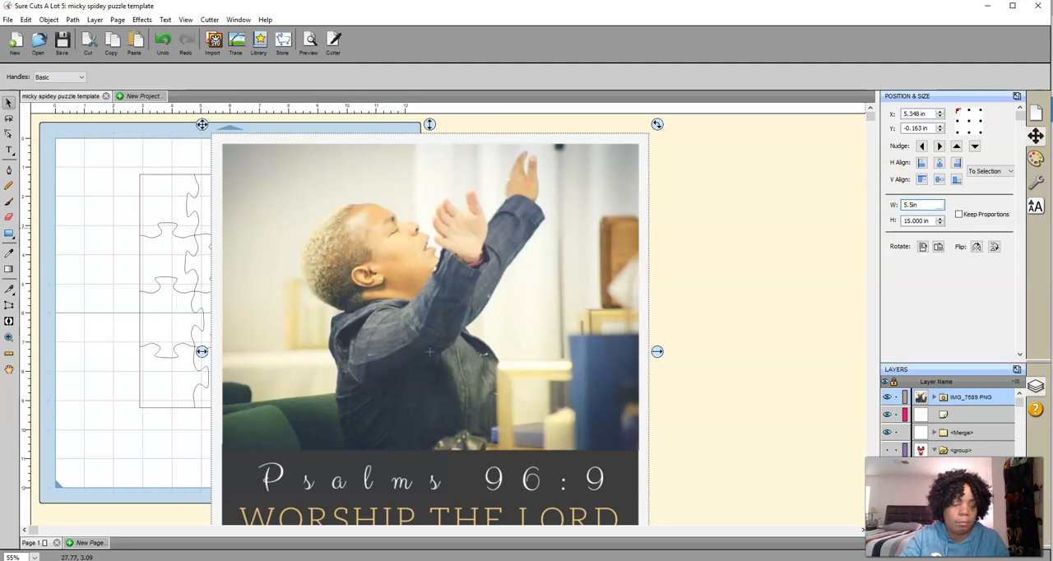
key(Tab)
text(8)
key(Return)
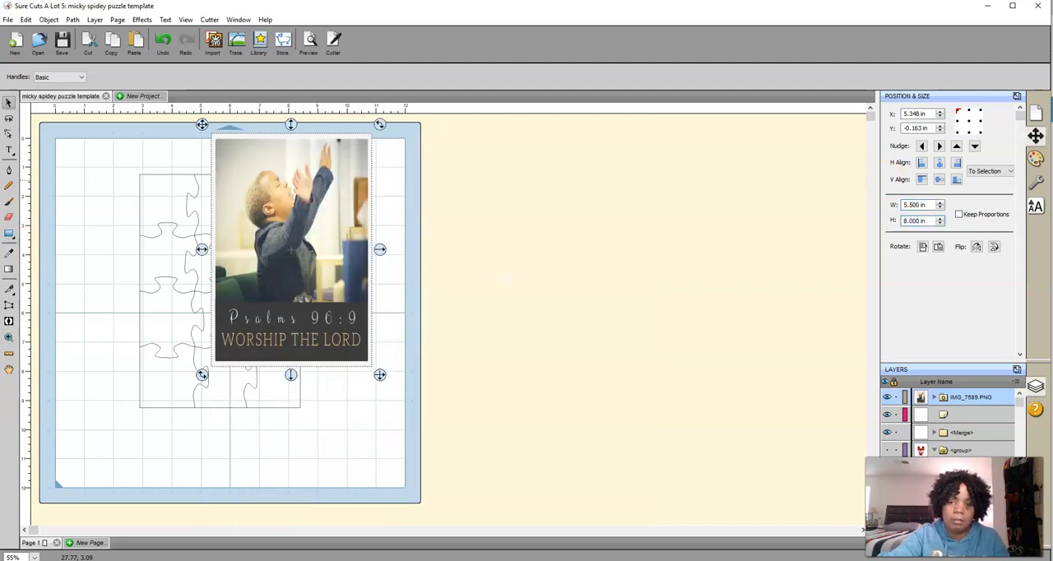
click(959, 215)
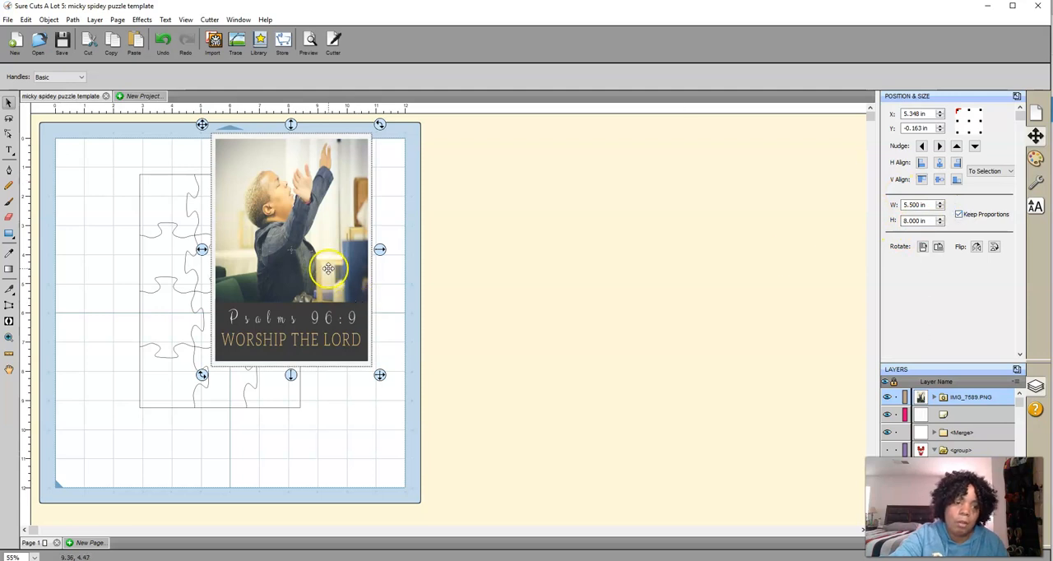
Move the photo over the puzzle outline, at about X 2.9 in, Y 1.25 in, and deselect it
drag(328, 268, 260, 314)
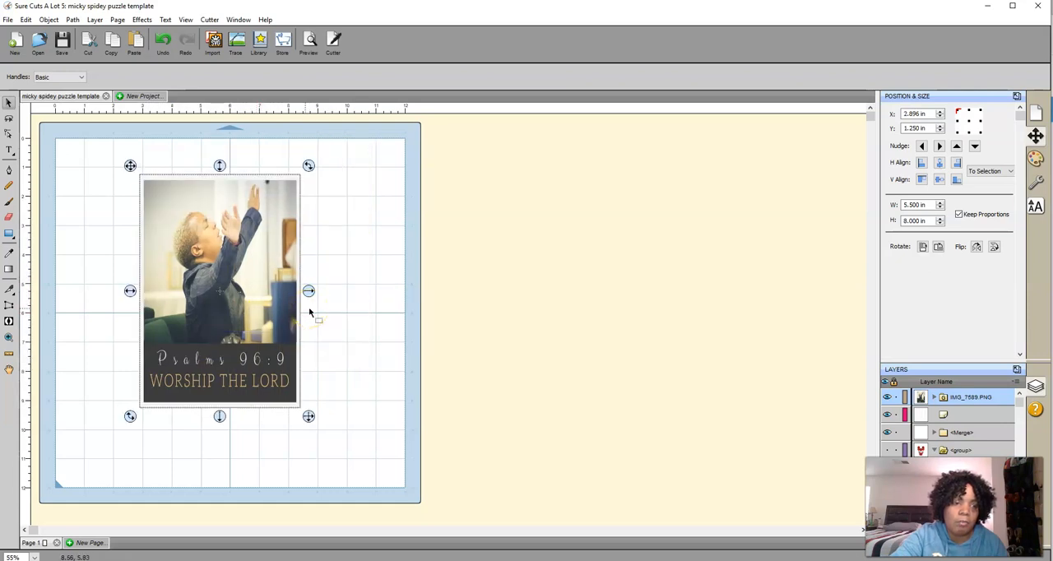
right_click(268, 308)
mouse_move(286, 326)
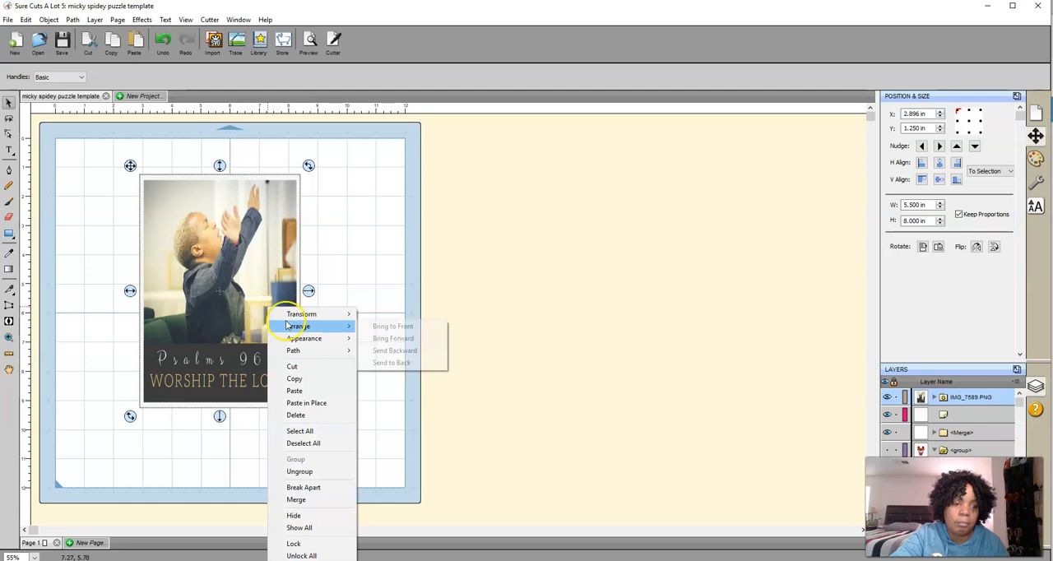
click(381, 256)
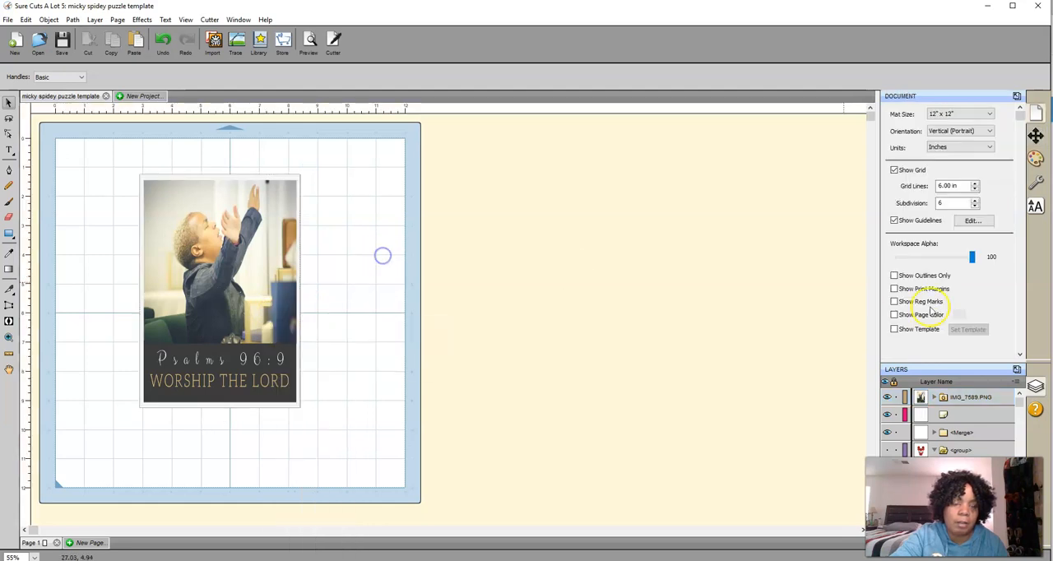
Bring the puzzle outline layer to the front, above the photo
click(950, 416)
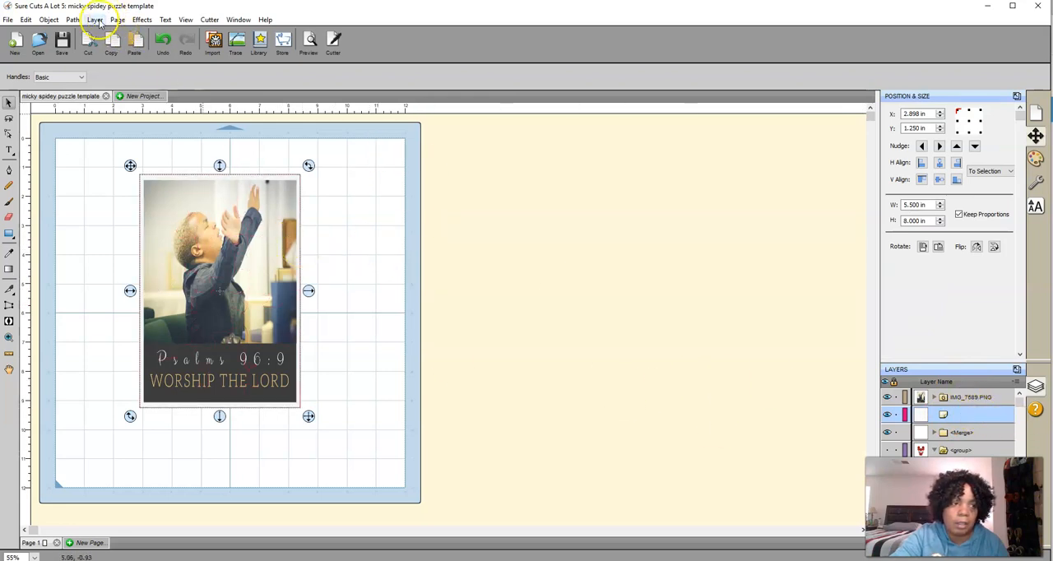
click(54, 21)
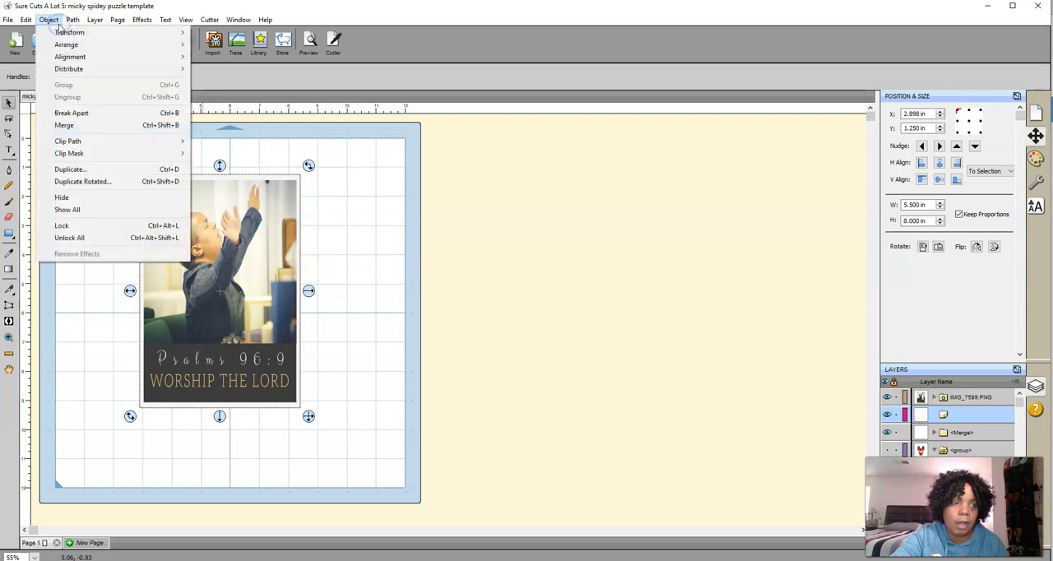
mouse_move(64, 46)
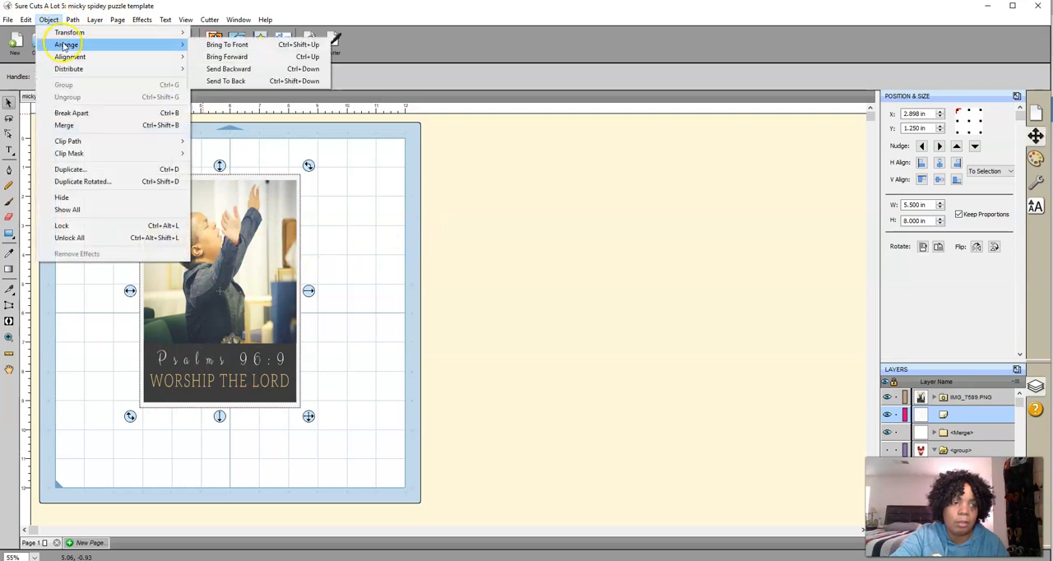
click(215, 46)
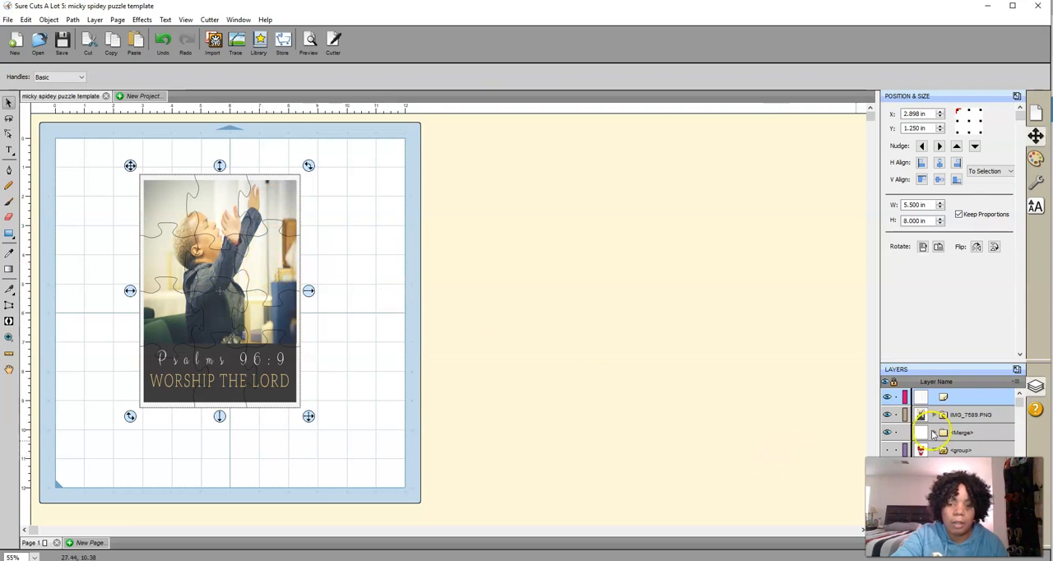
Group the puzzle outline and the IMG_7589 photo layers
shift+click(958, 414)
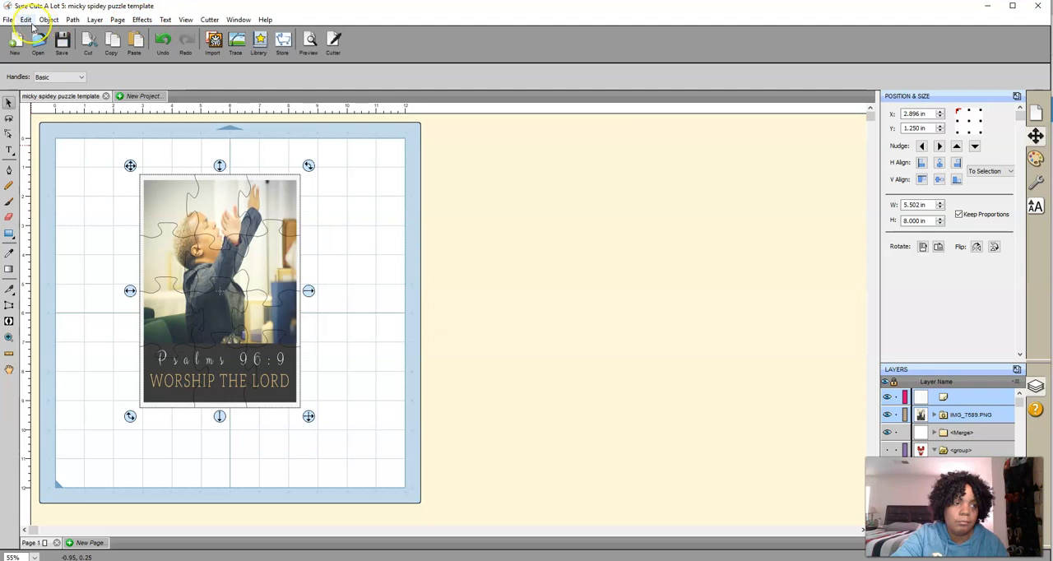
click(43, 21)
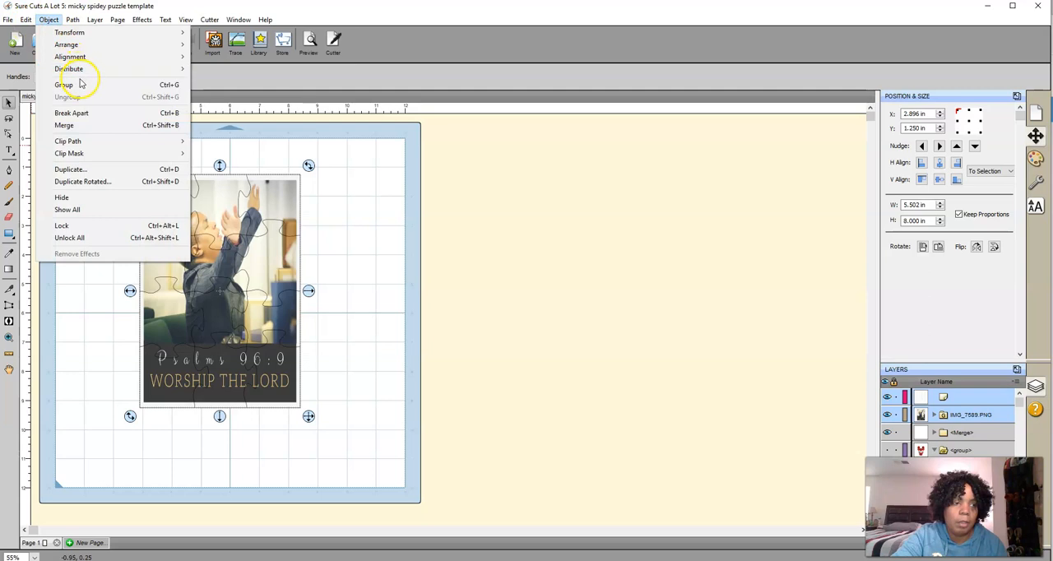
click(82, 85)
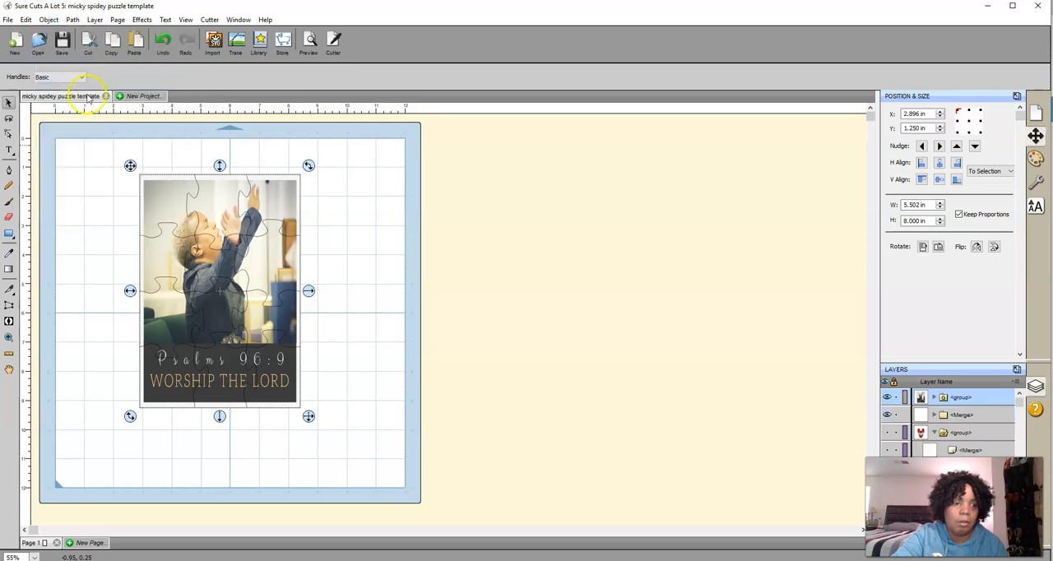
Try to merge the grouped photo and puzzle outline
click(51, 19)
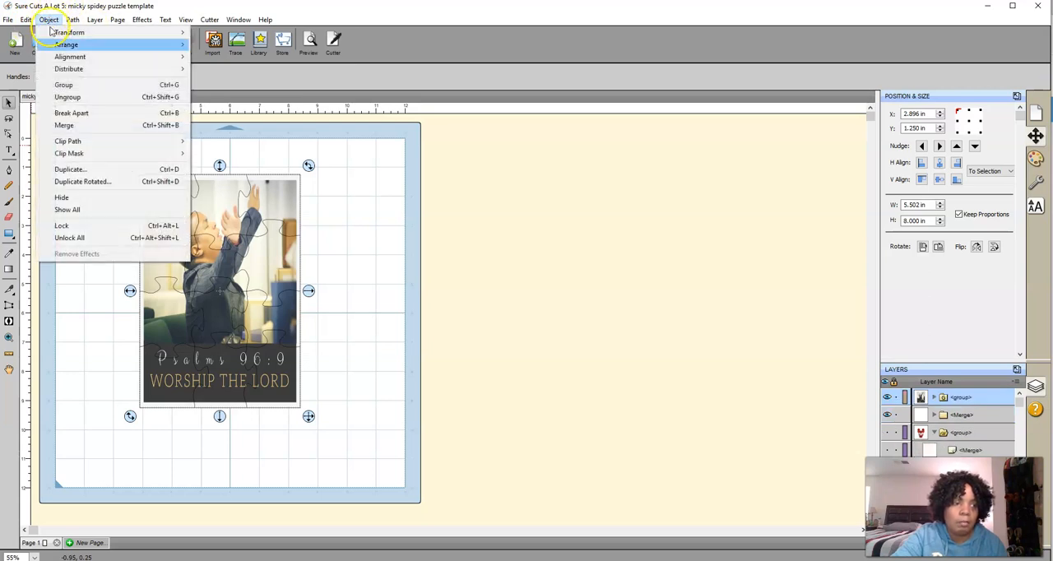
click(66, 126)
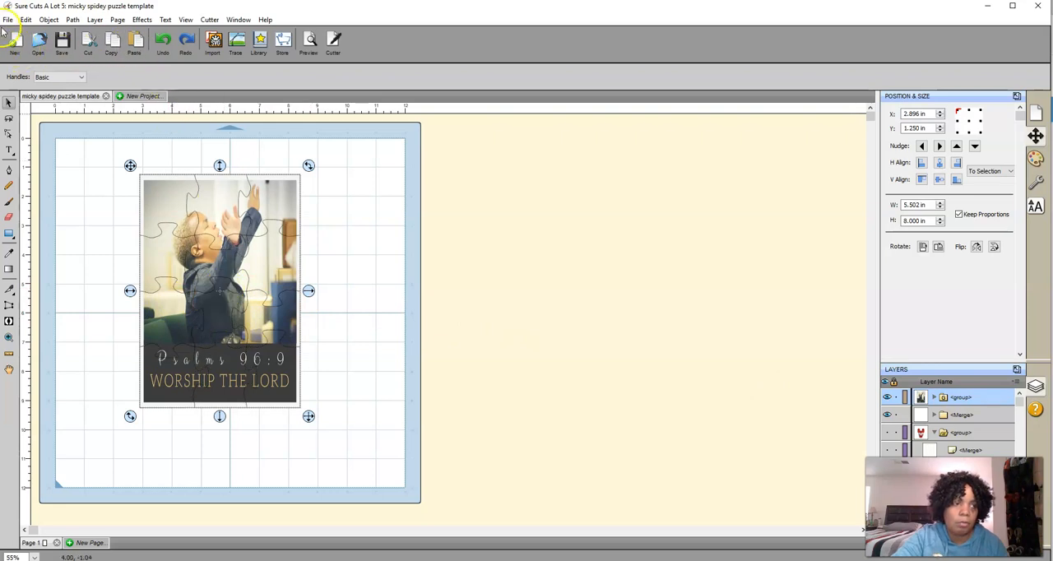
Export only the selected puzzle group as an SVG named "worship puzzle template" in the puzzle templates folder
click(7, 19)
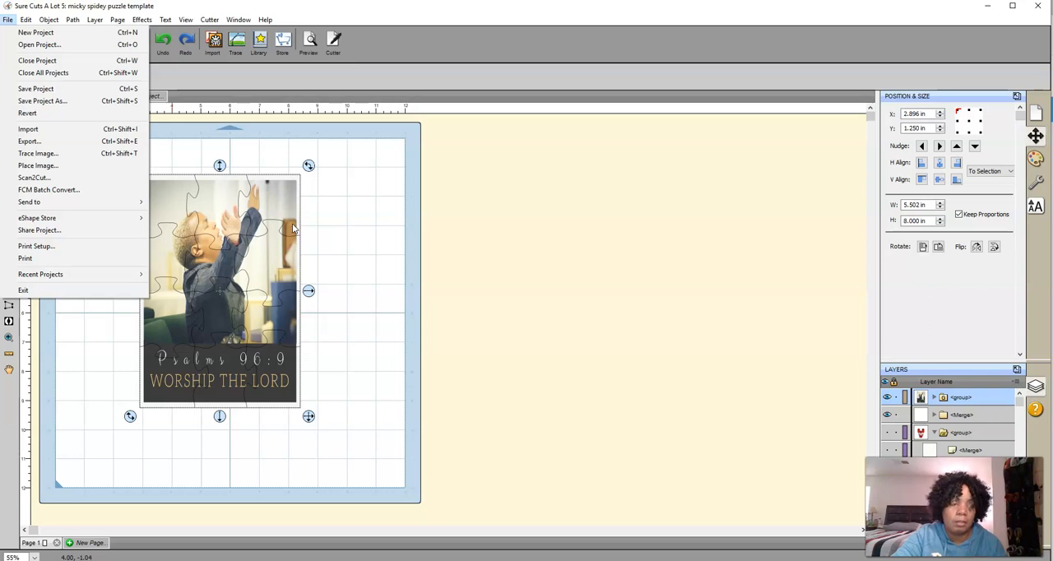
click(33, 140)
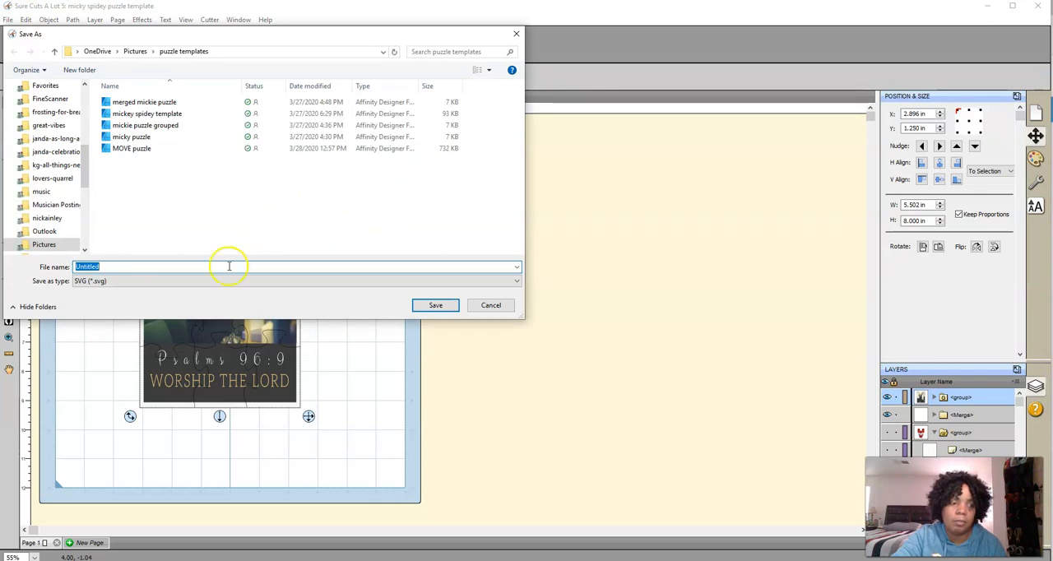
text(w)
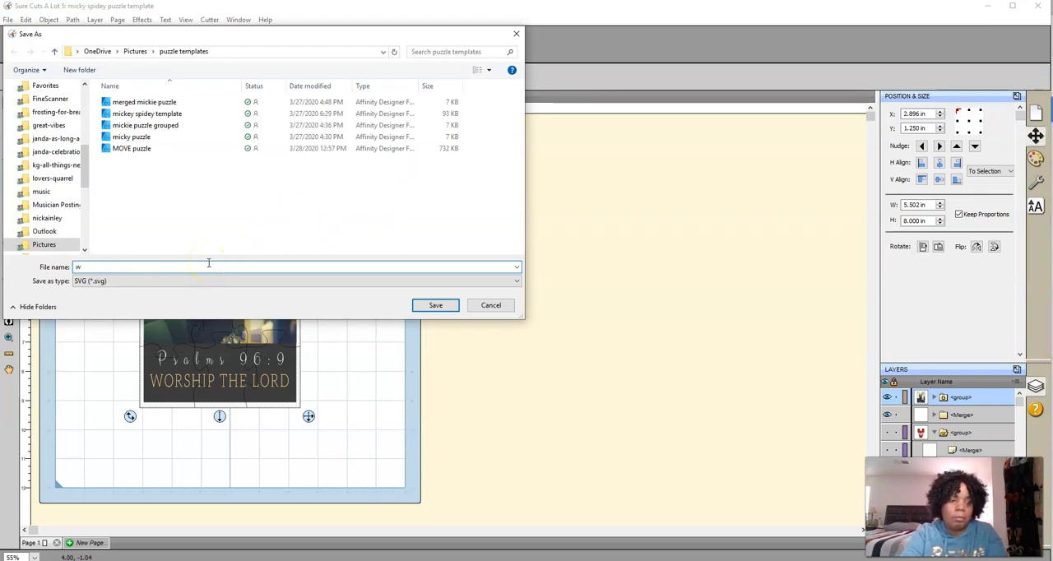
text(orship puzzle template)
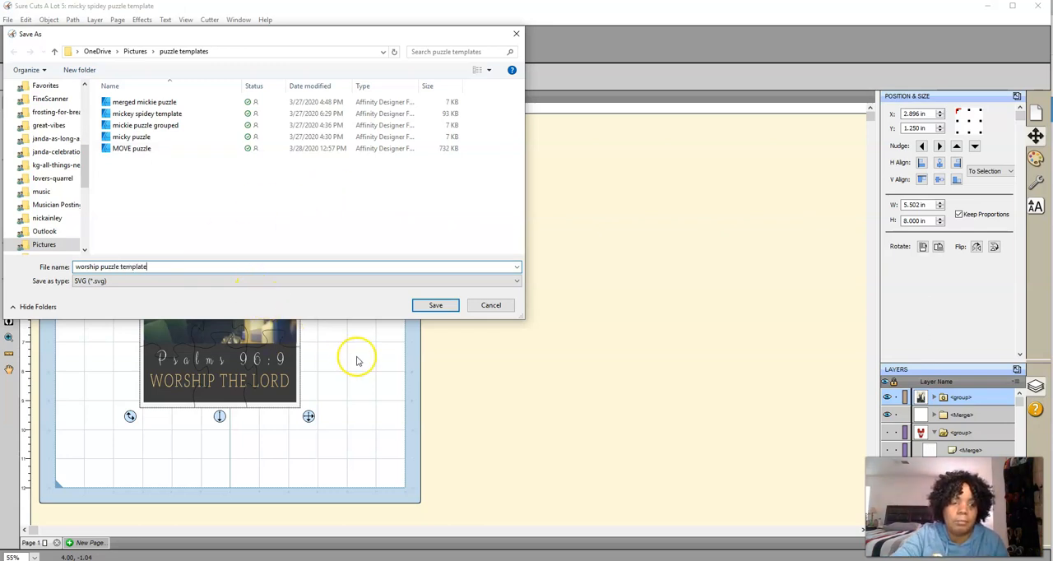
click(425, 309)
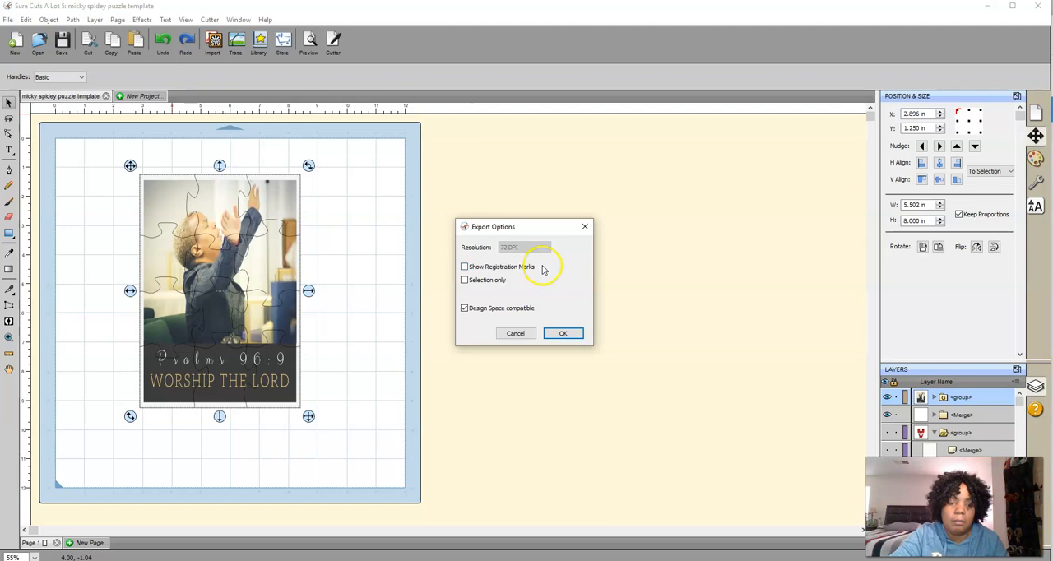
click(465, 280)
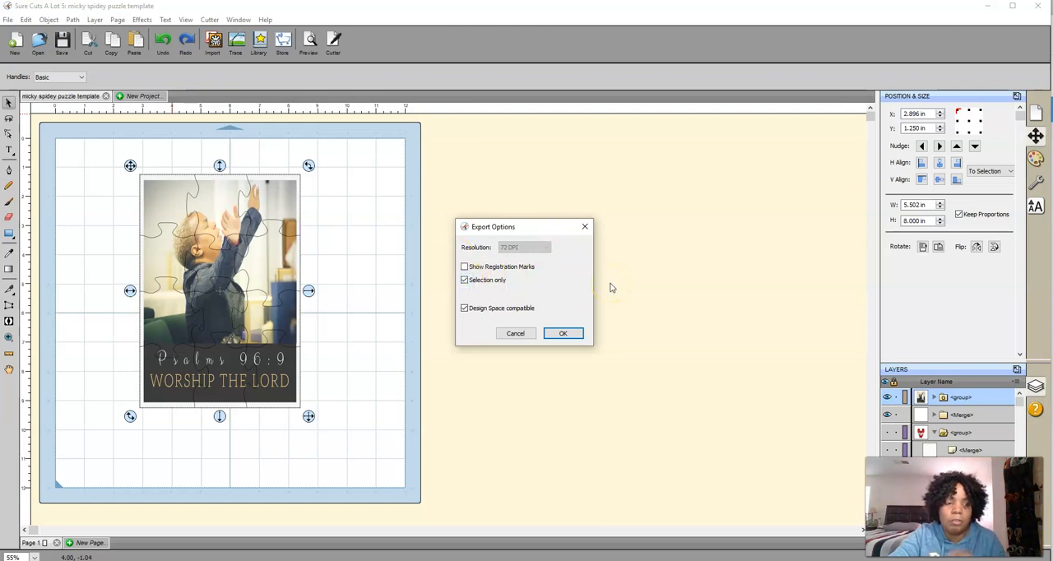
click(560, 336)
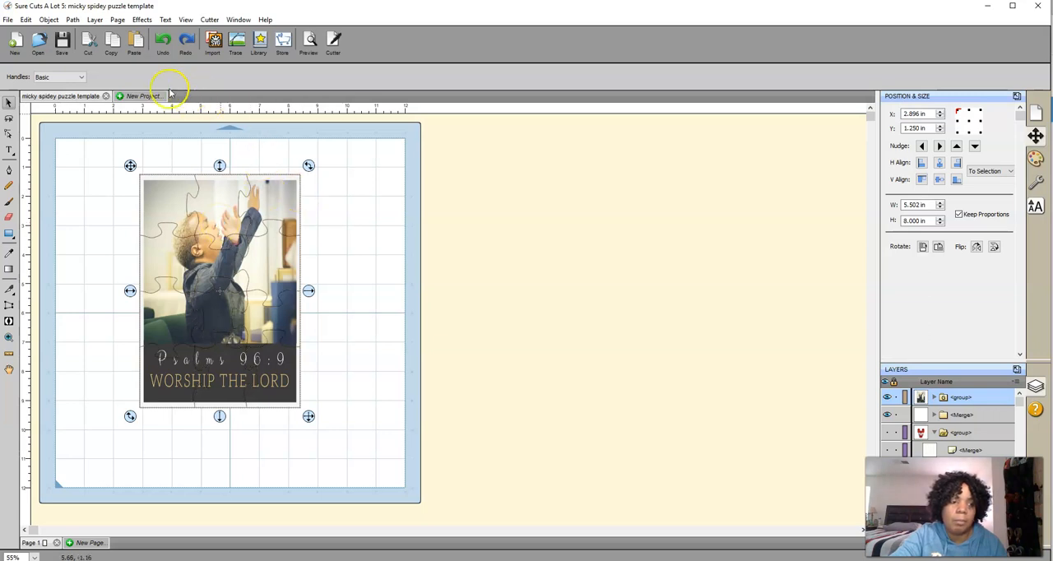
Start another export of the puzzle group, reusing the name "worship puzzle template" with PNG as the file type
click(8, 19)
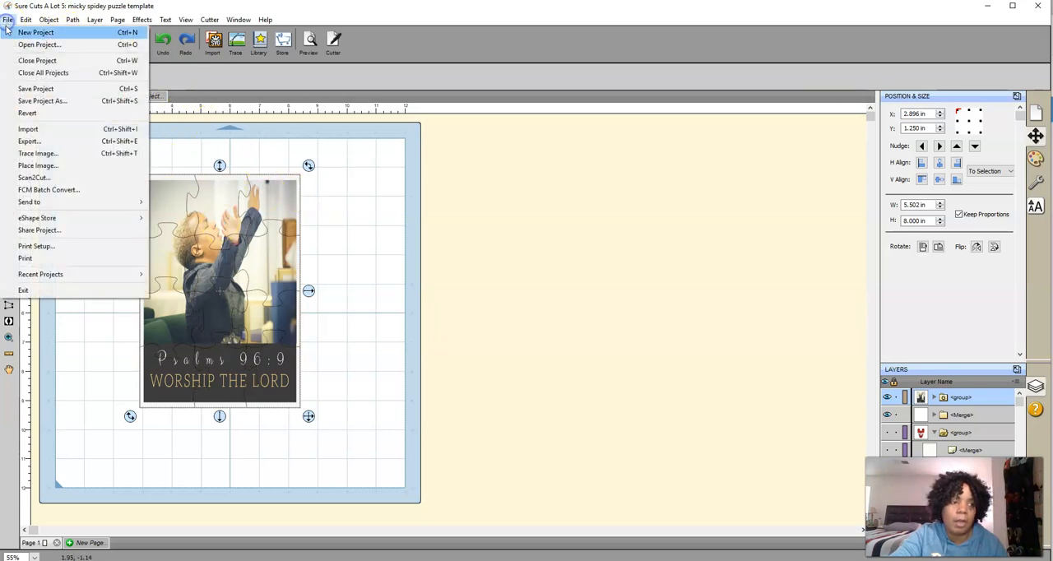
click(37, 141)
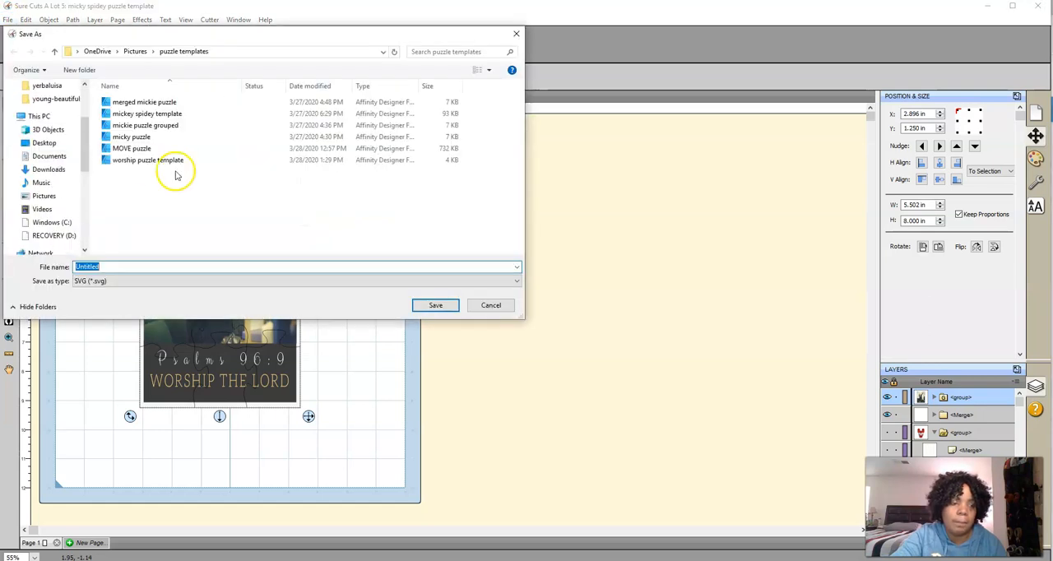
click(105, 281)
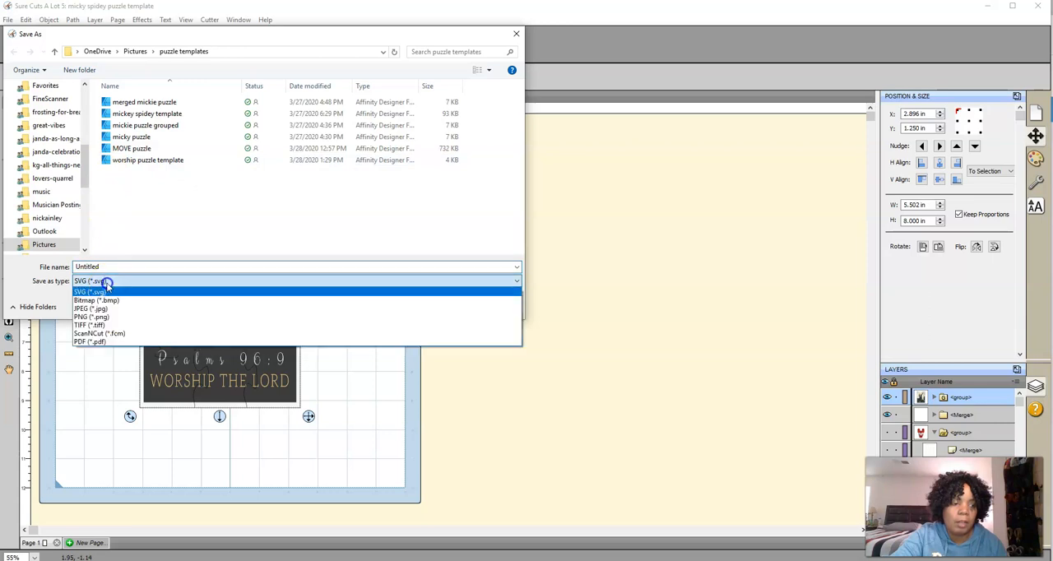
click(158, 162)
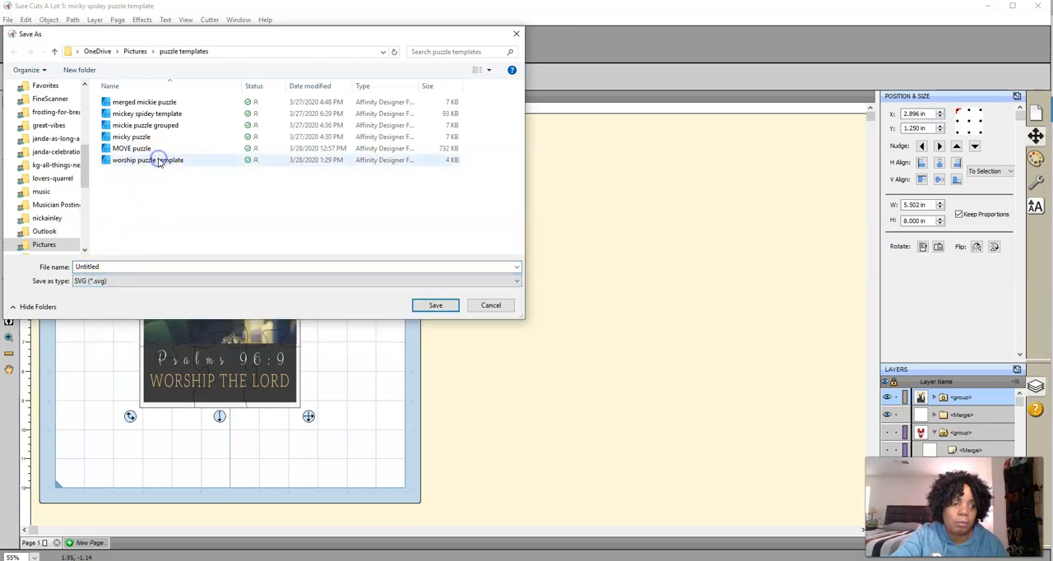
click(159, 162)
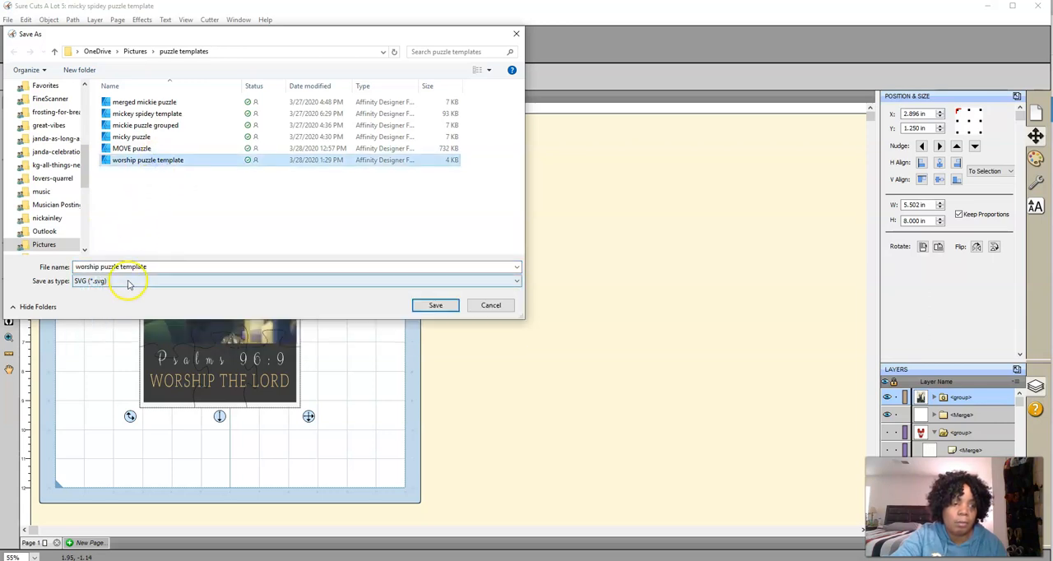
click(129, 280)
click(98, 316)
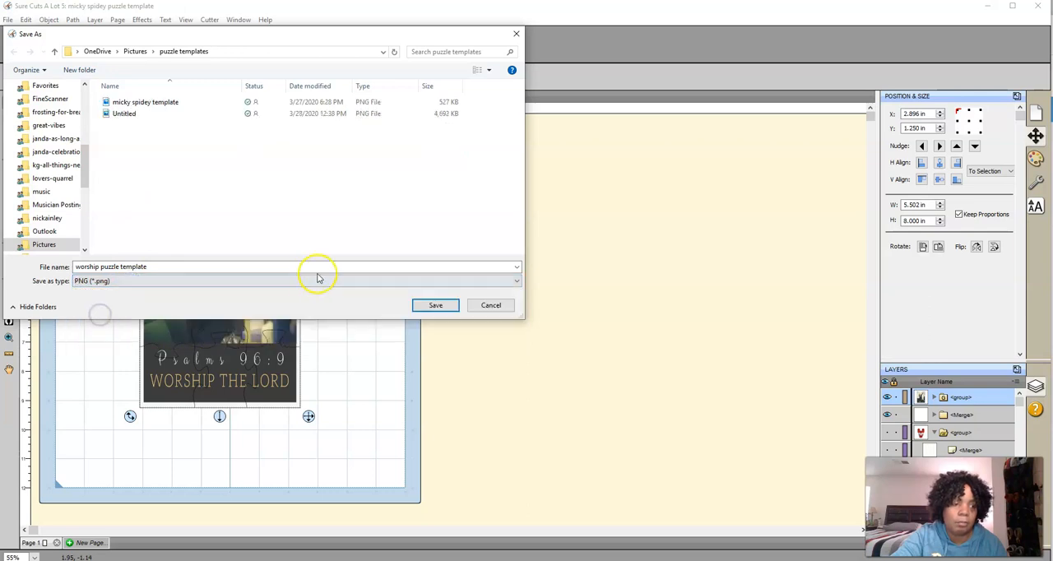
Decline replacing the existing template file and save the export as "worship puzzle template png" instead
click(436, 305)
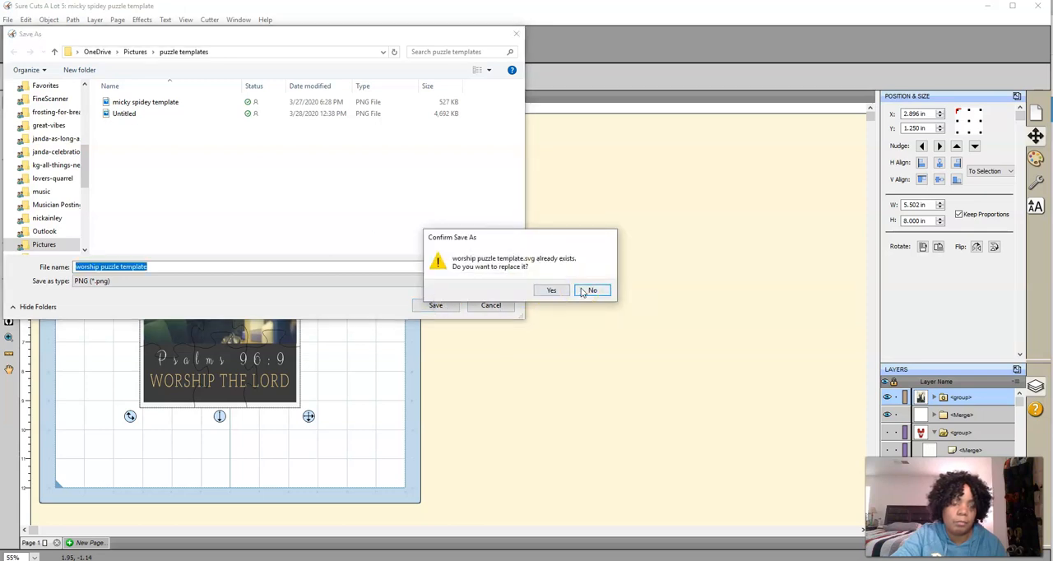
click(591, 290)
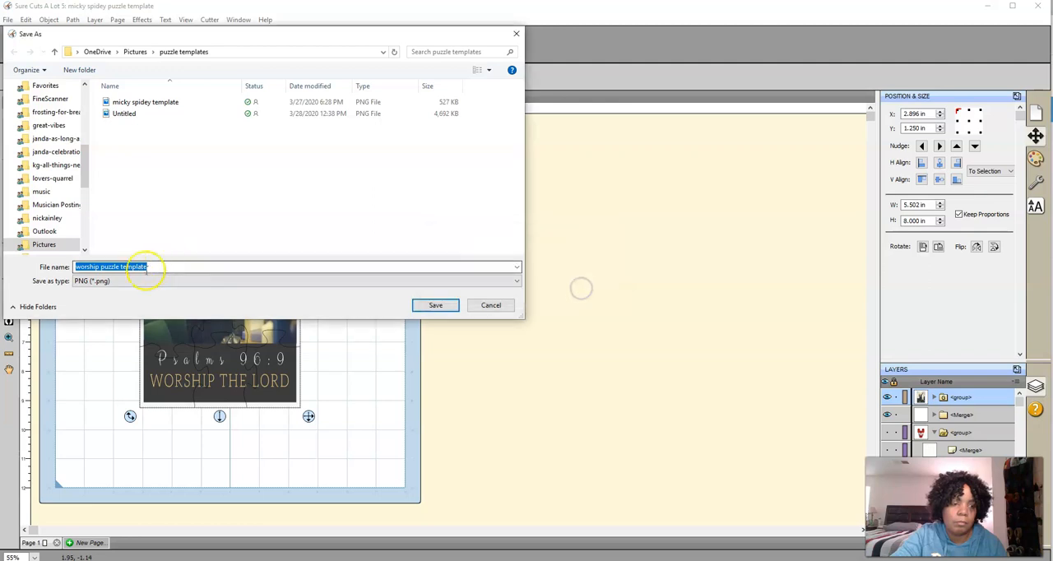
click(179, 268)
text(png)
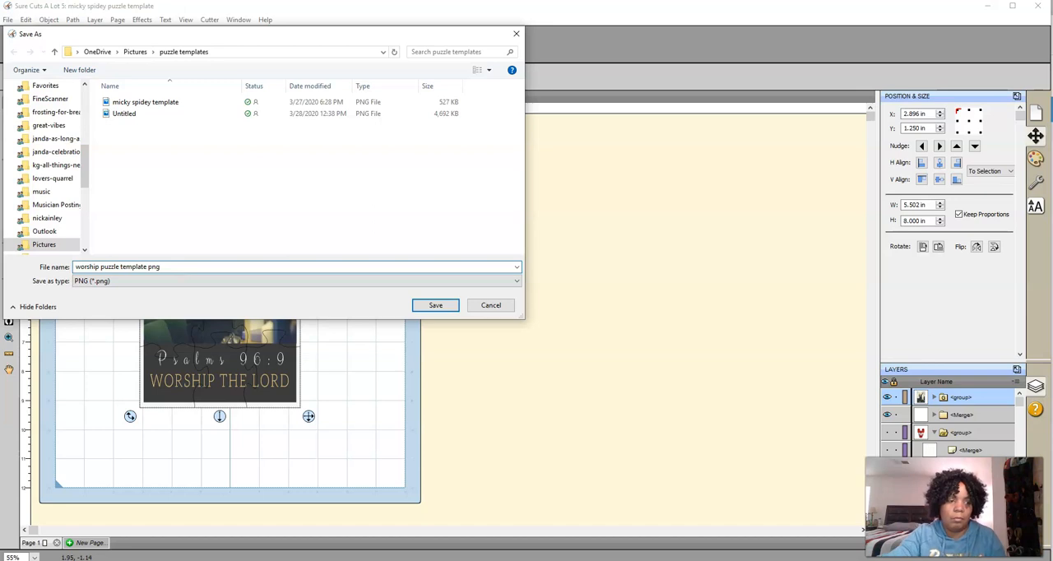
click(435, 306)
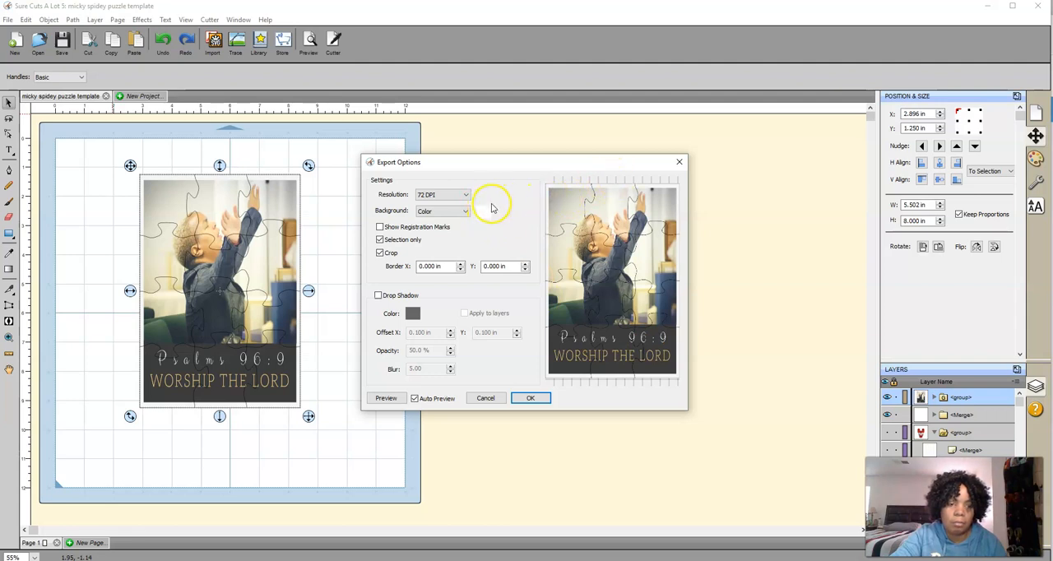
Set the PNG export resolution to 300 DPI
click(445, 204)
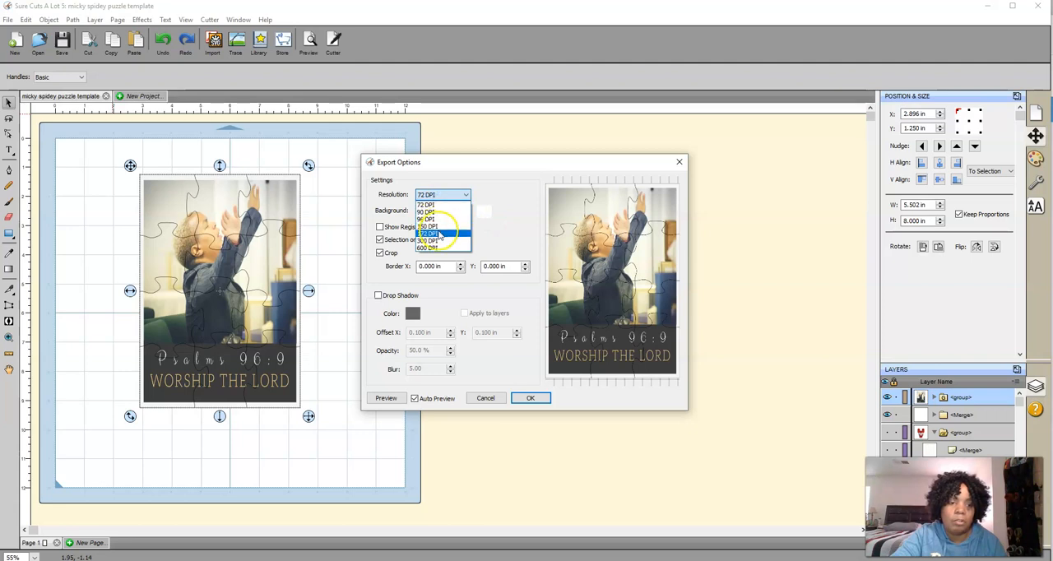
click(441, 234)
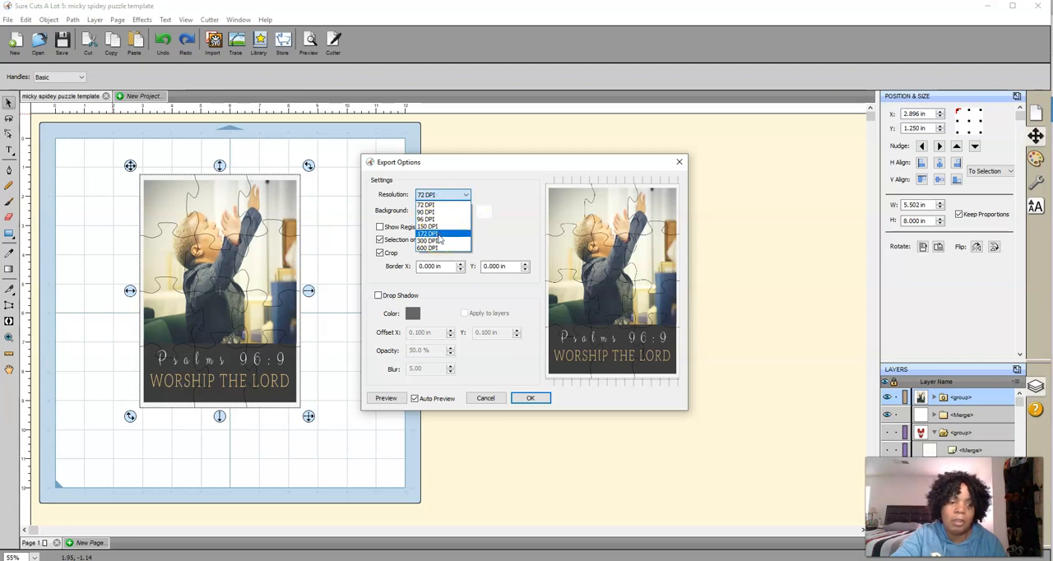
click(441, 242)
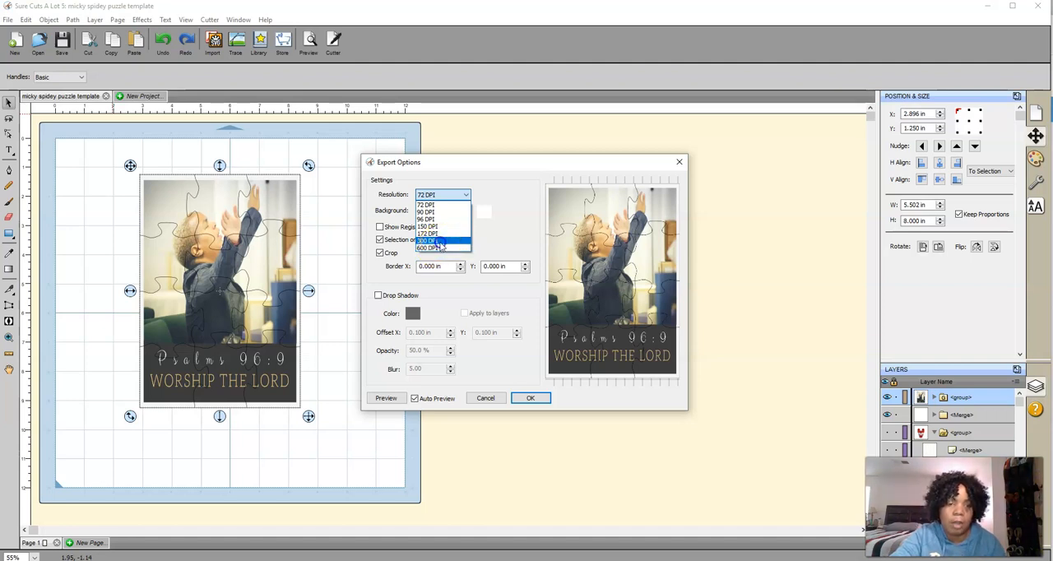
click(442, 244)
click(484, 270)
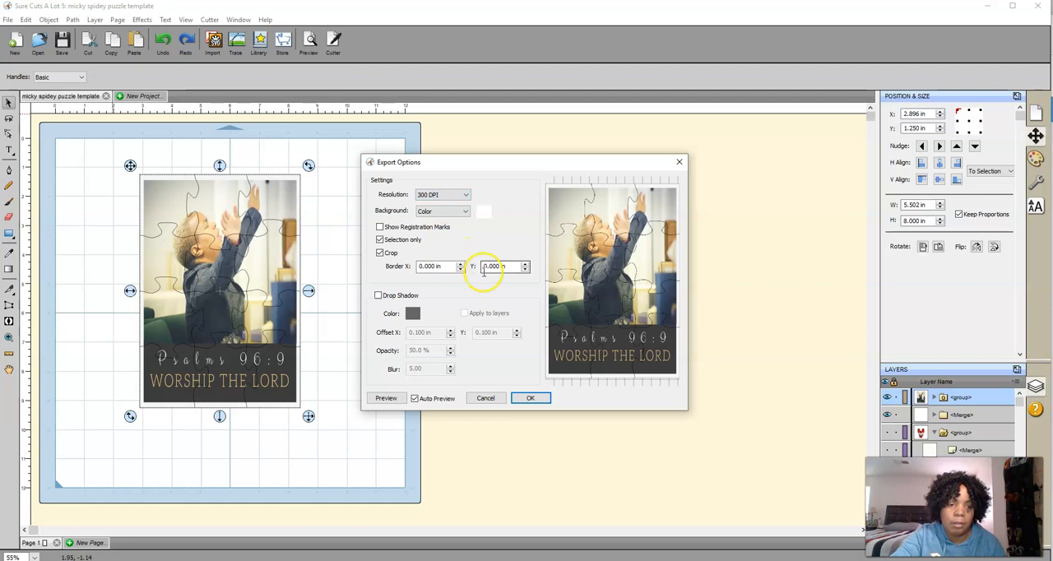
click(415, 296)
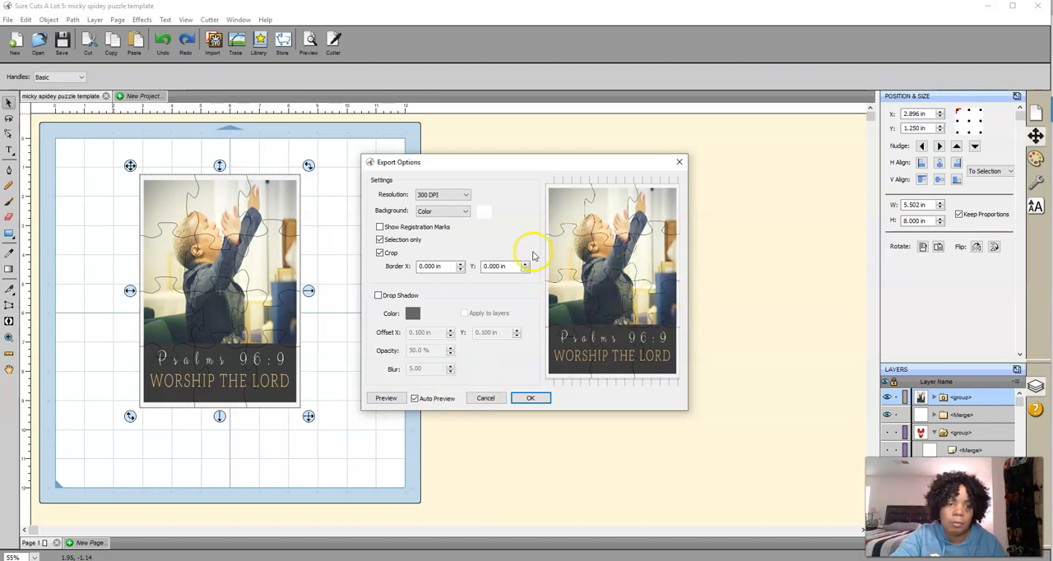
Make the PNG export's background transparent and complete the export
click(466, 213)
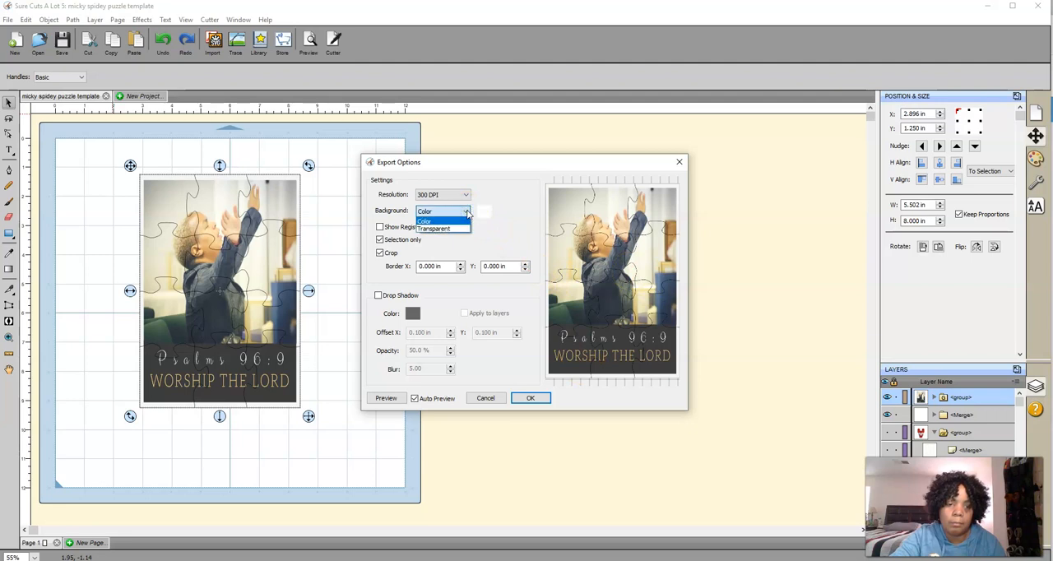
click(465, 230)
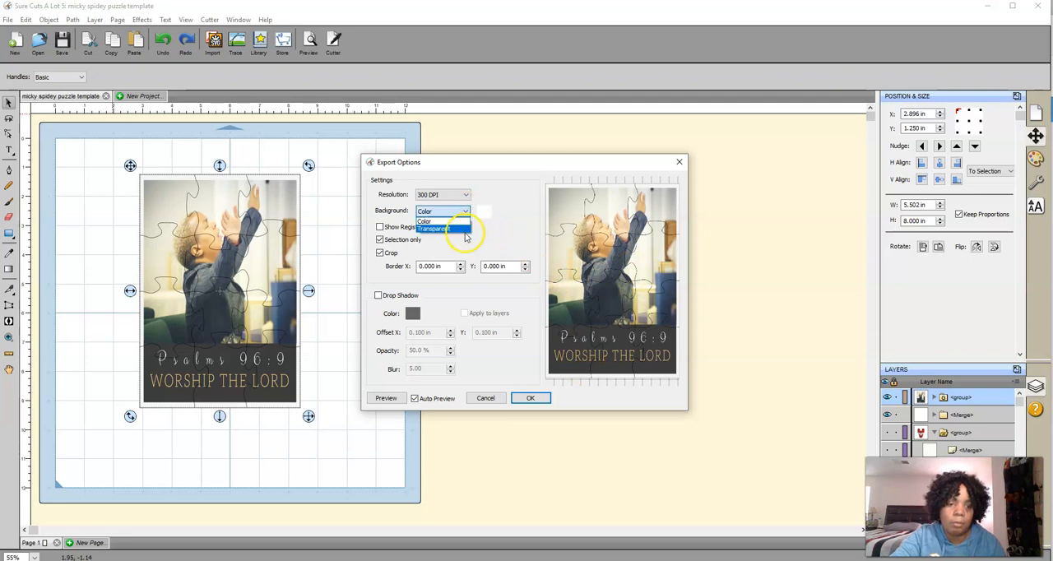
click(458, 212)
click(448, 230)
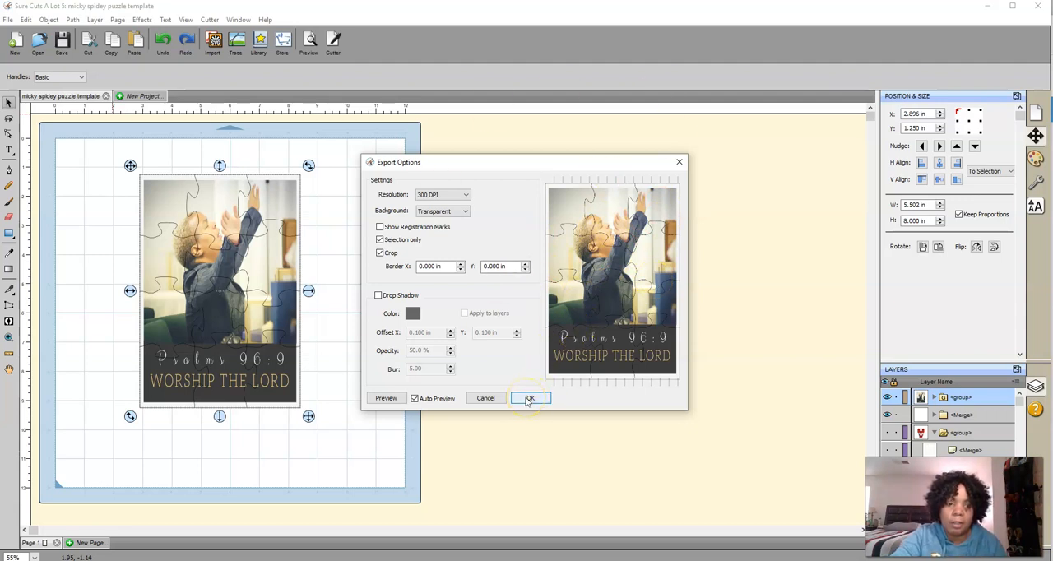
click(529, 398)
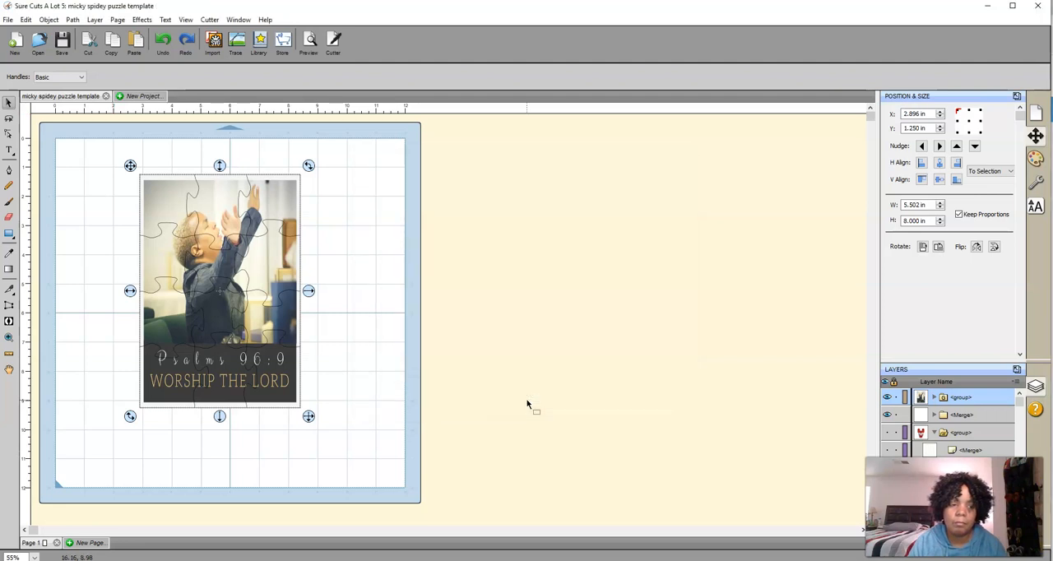
Ungroup the photo and the puzzle outline
click(26, 20)
mouse_move(38, 24)
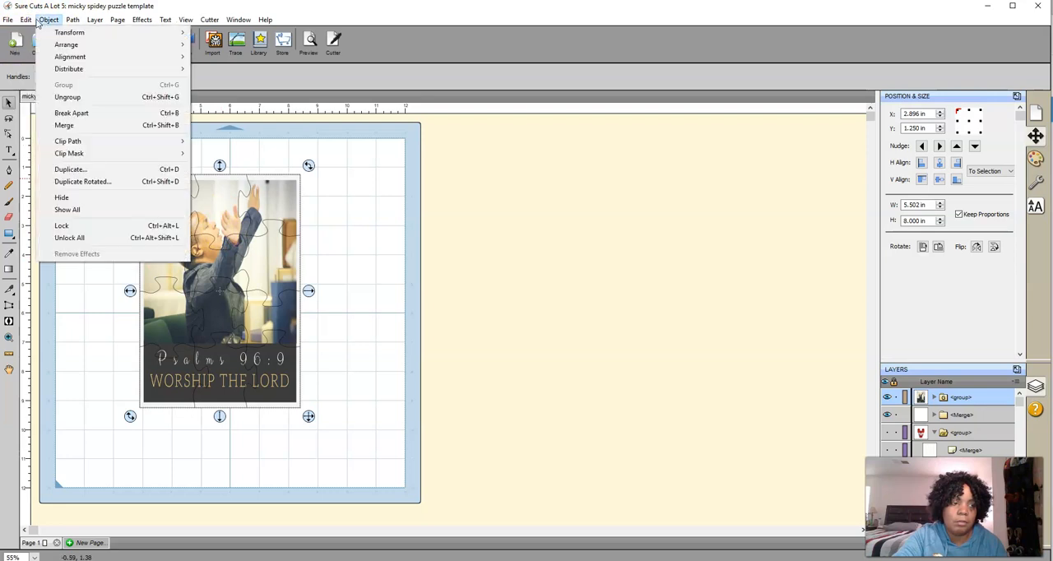
click(73, 98)
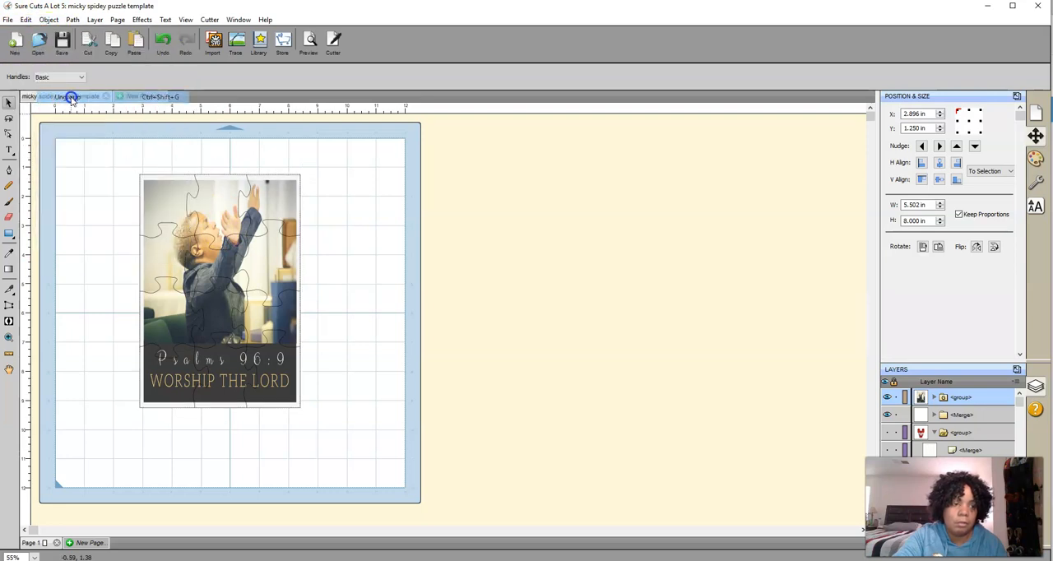
Move the photo off the puzzle outline to about X 11.5 in, Y 1.4 in, and hide the IMG_7589.PNG layer
drag(191, 212, 441, 218)
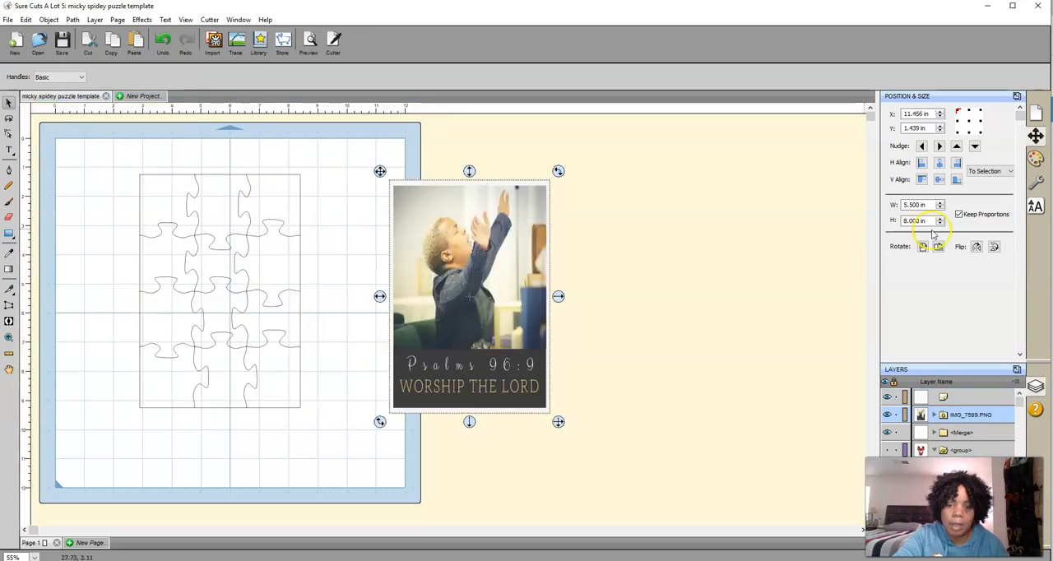
click(888, 415)
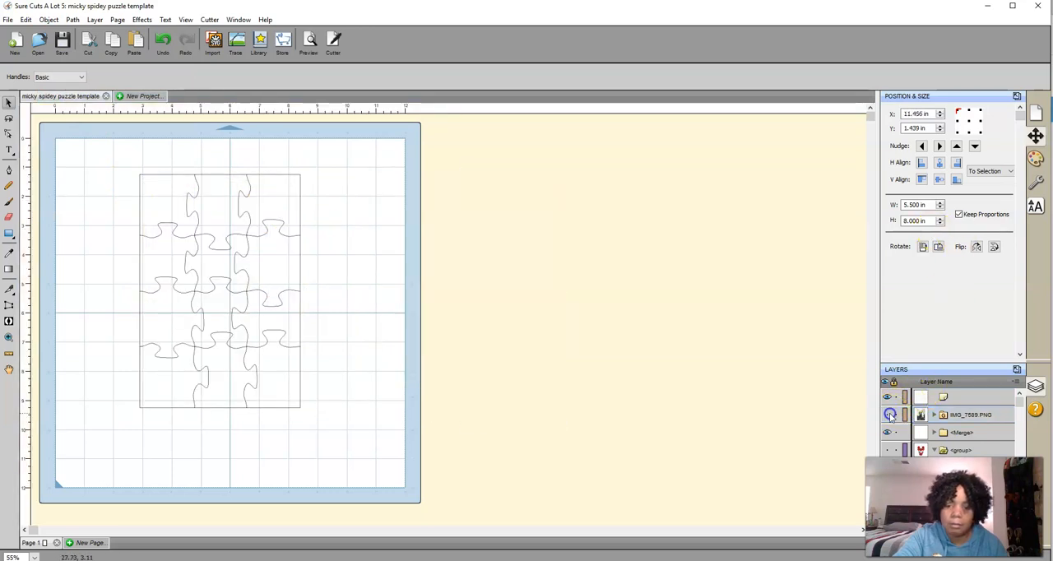
Select the whole puzzle outline and set its fill type to Pattern
click(197, 301)
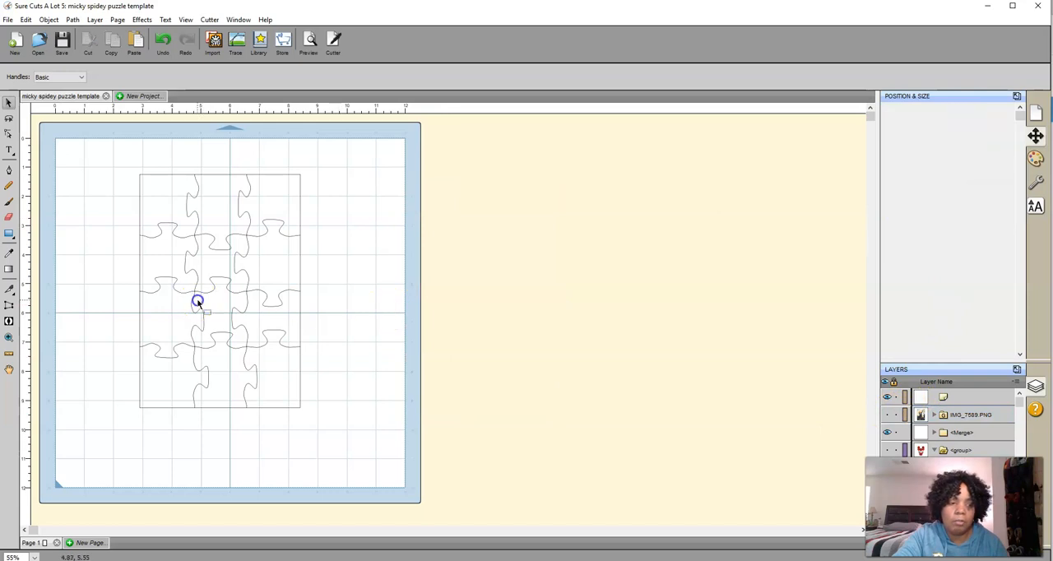
click(302, 305)
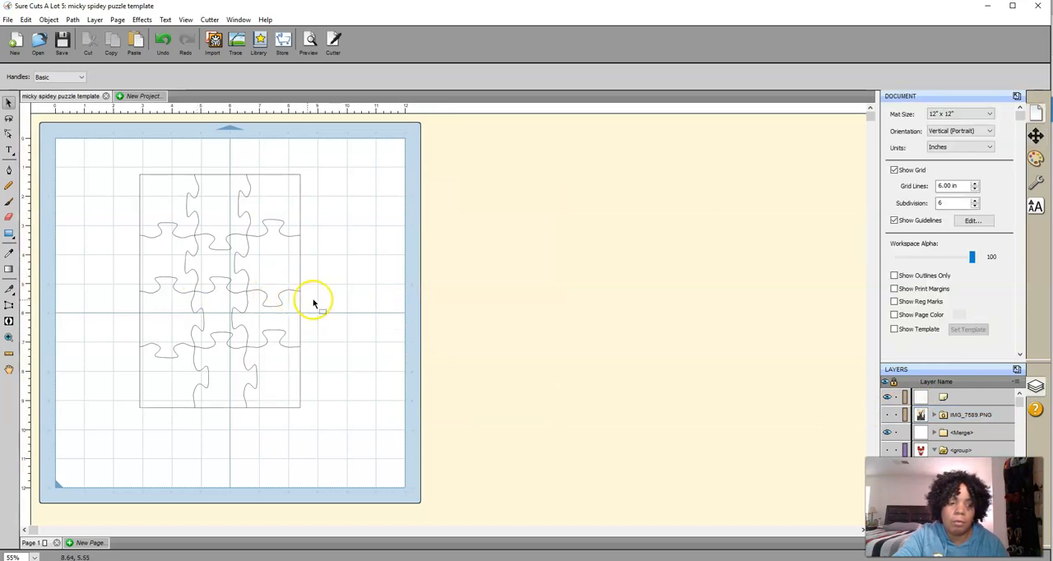
click(300, 300)
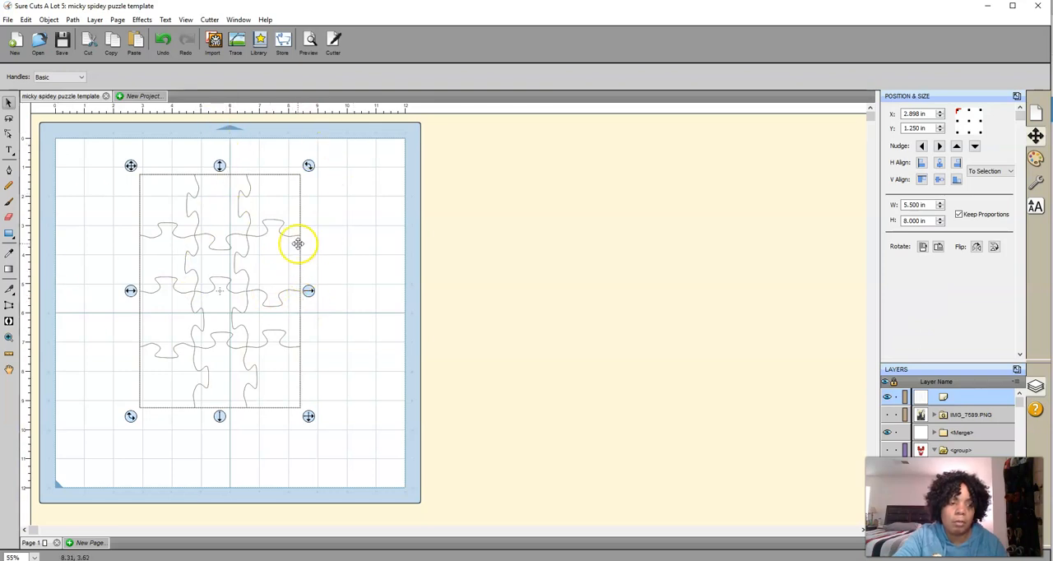
click(1037, 159)
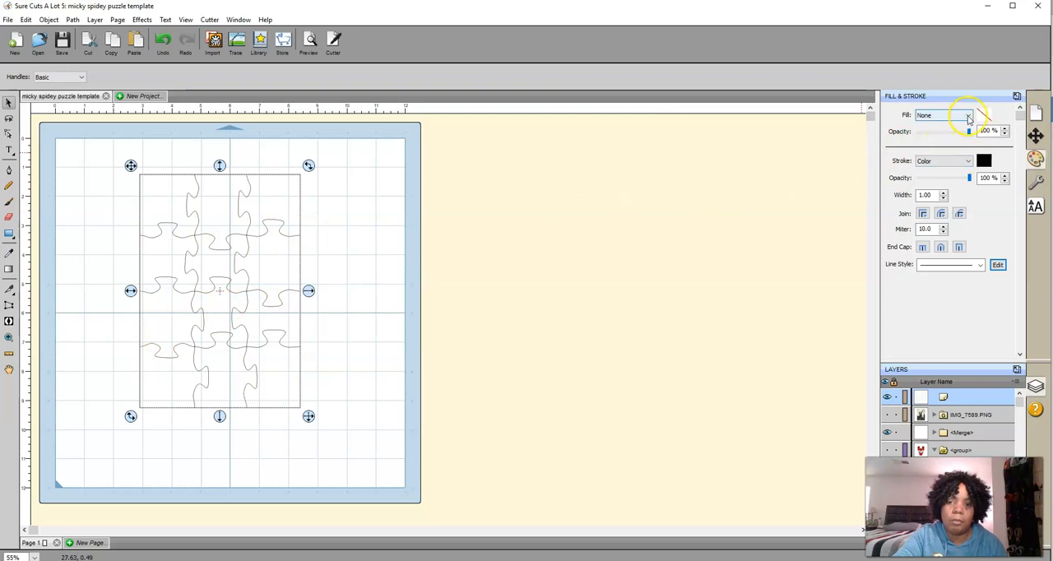
click(969, 117)
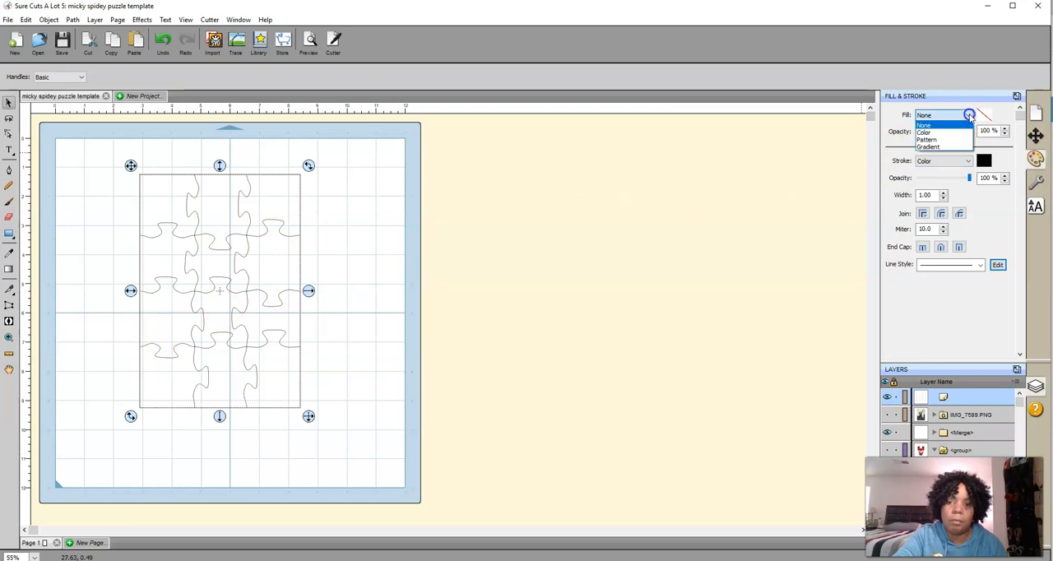
click(926, 140)
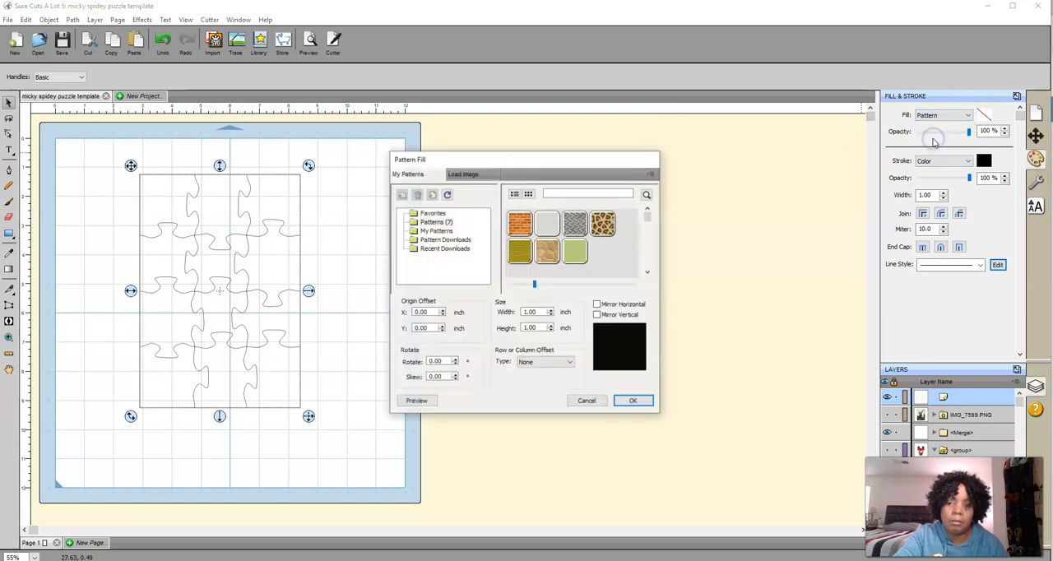
Start loading a custom image for the pattern fill and browse to the Camera Roll folder in Pictures
click(472, 176)
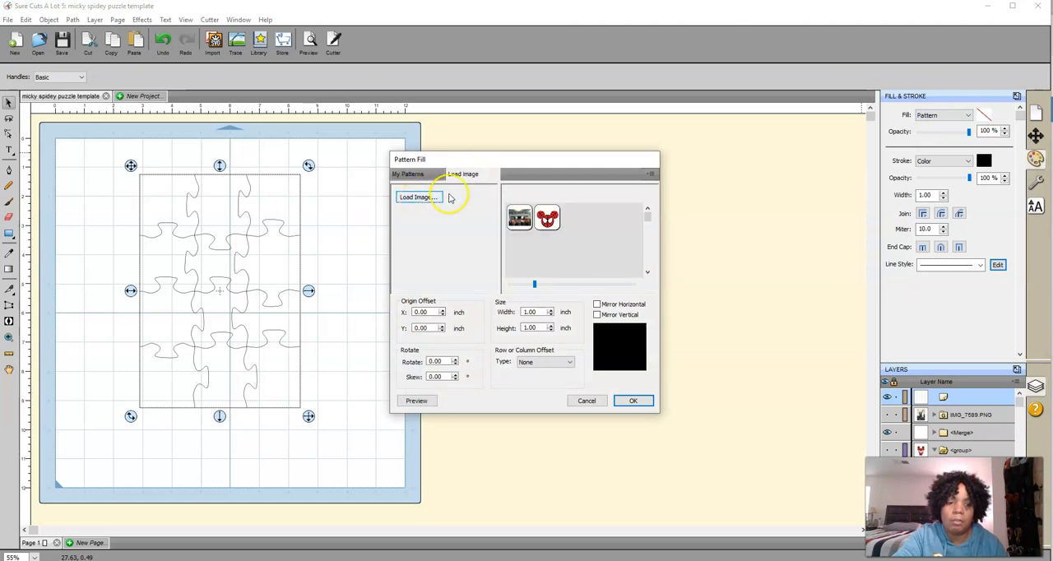
click(404, 198)
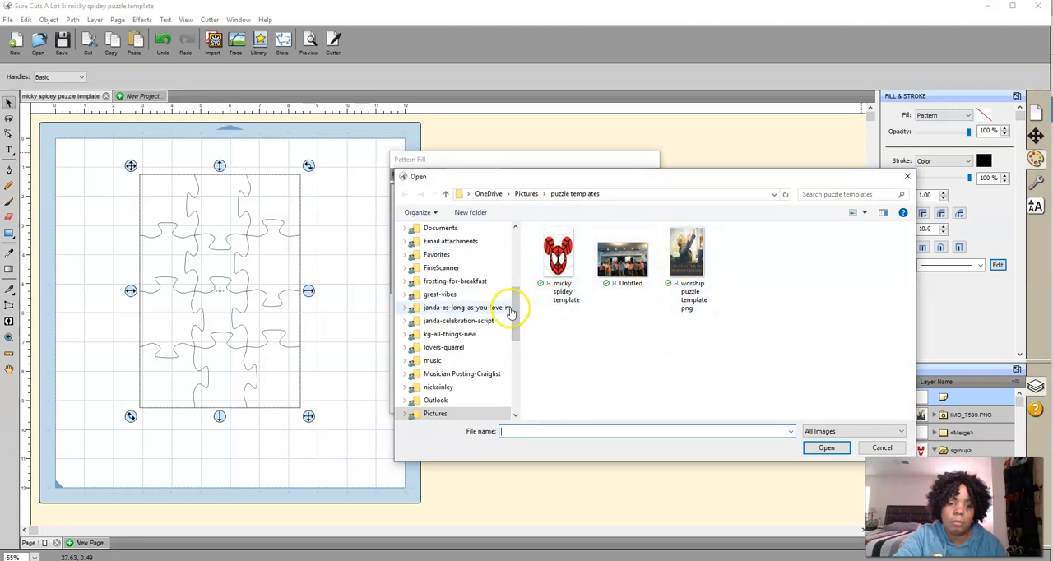
drag(516, 308, 503, 260)
click(462, 268)
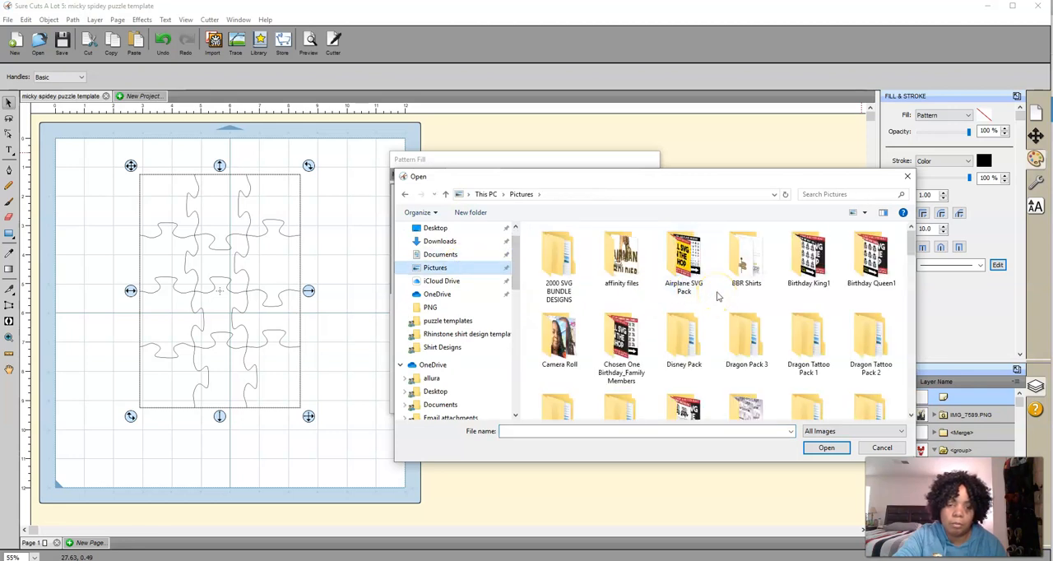
scroll(707, 296, down, 1)
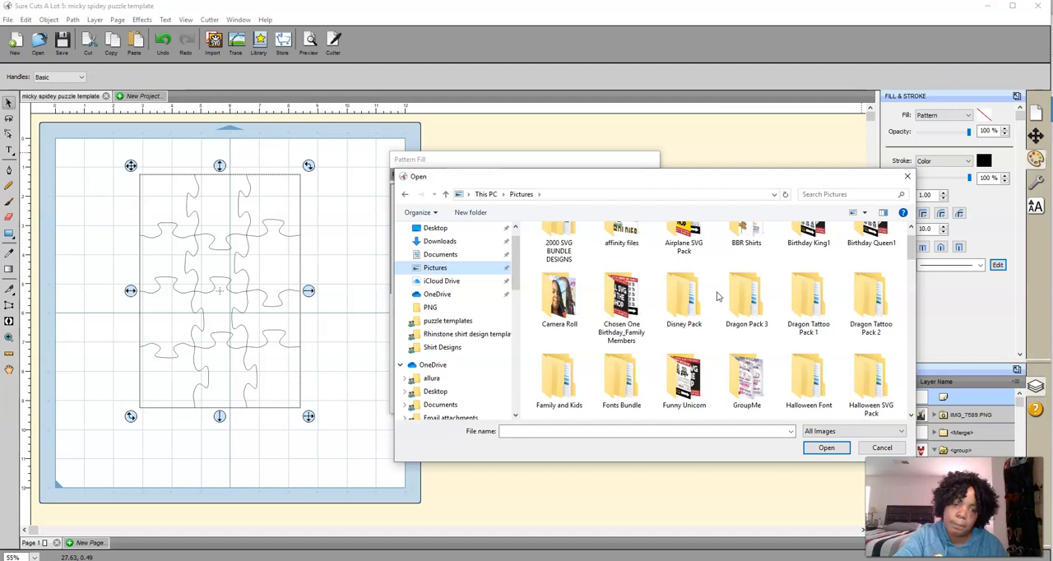
double_click(564, 292)
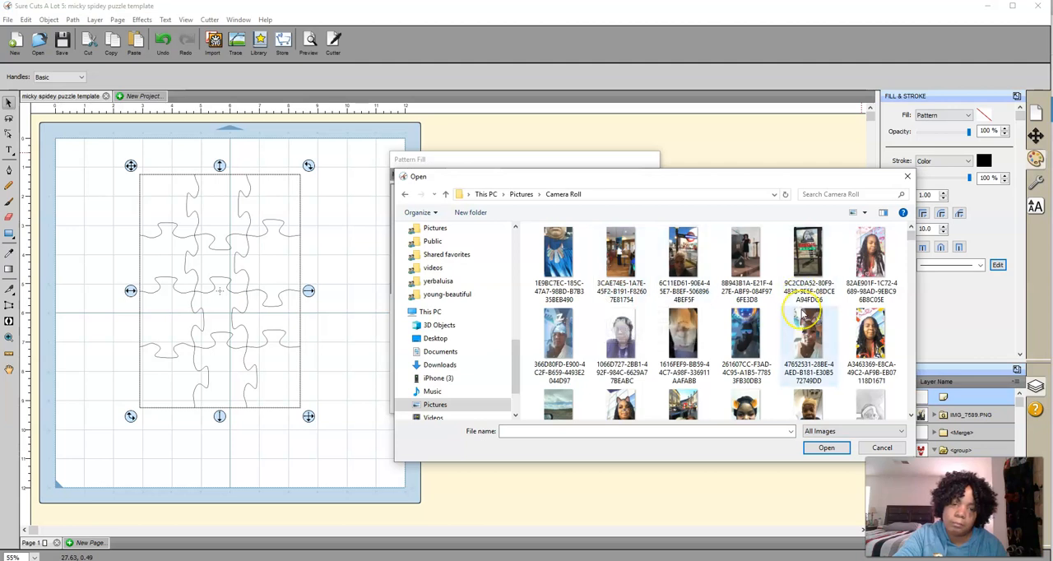
Look through the Camera Roll photos for a picture to use as the puzzle's pattern fill
scroll(802, 315, down, 1)
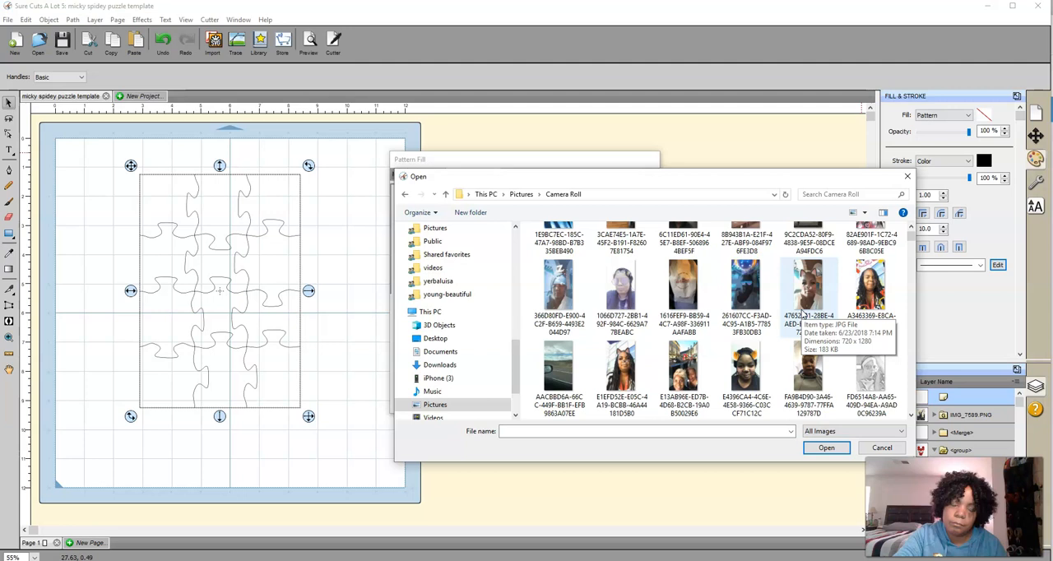
scroll(803, 314, down, 5)
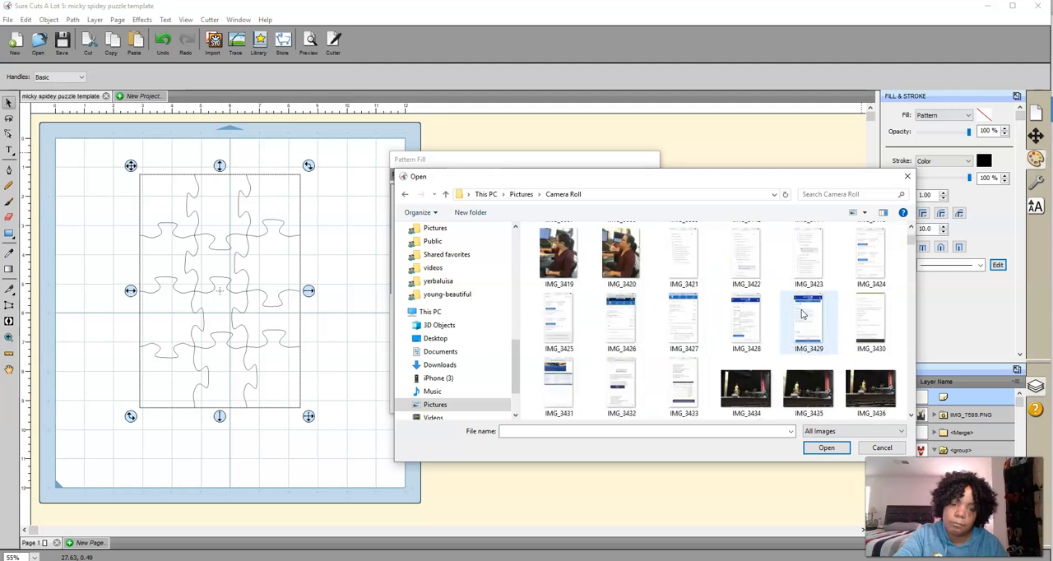
scroll(802, 314, down, 6)
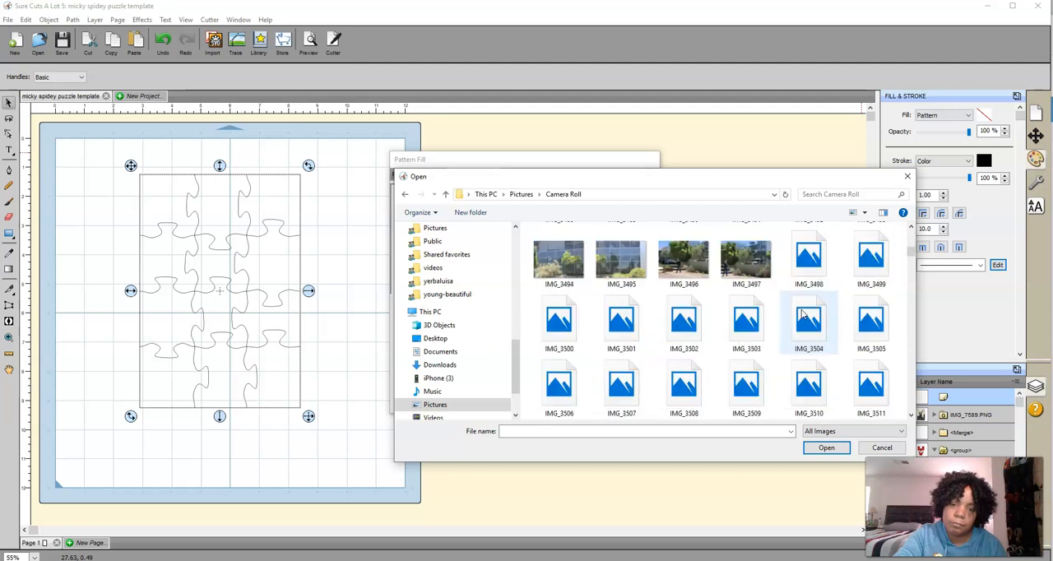
scroll(803, 314, up, 10)
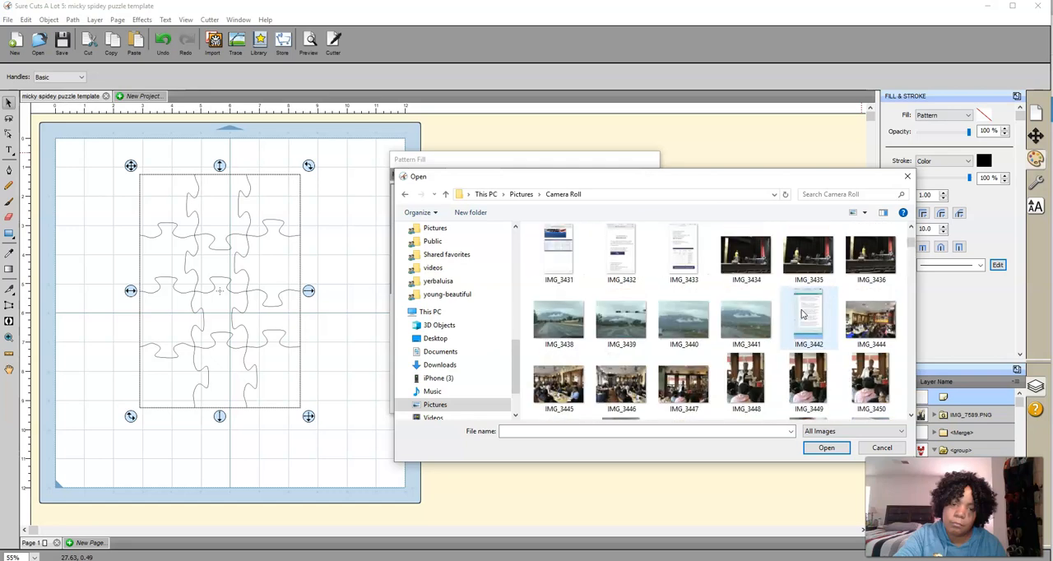
scroll(803, 314, down, 10)
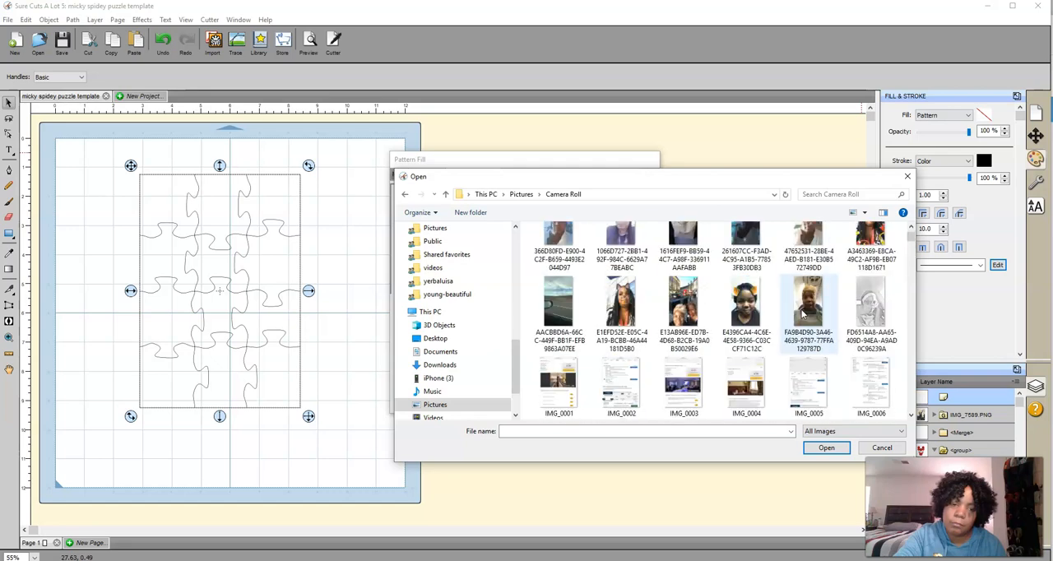
scroll(803, 314, down, 10)
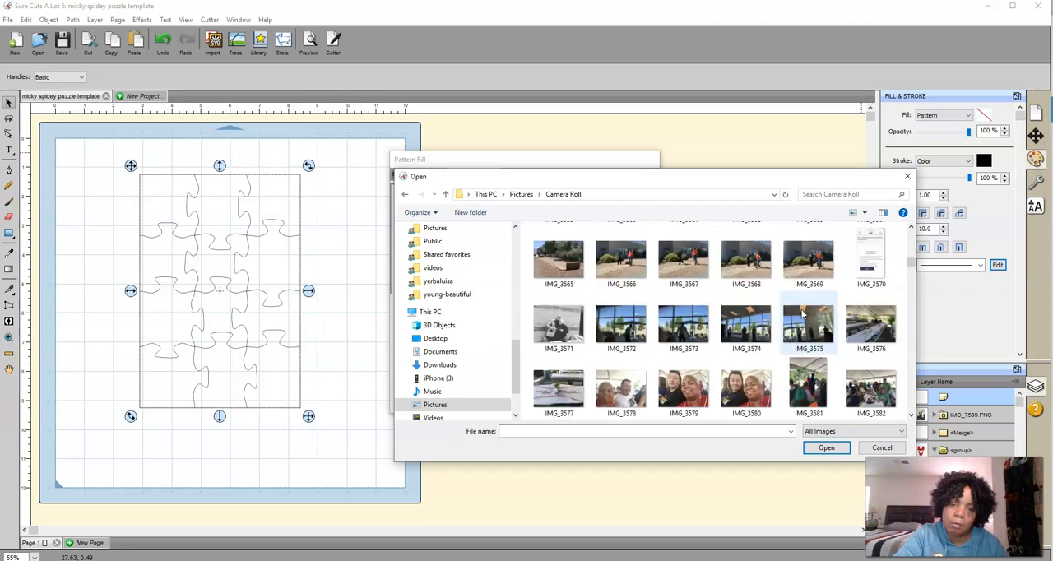
scroll(802, 314, up, 6)
scroll(802, 314, up, 15)
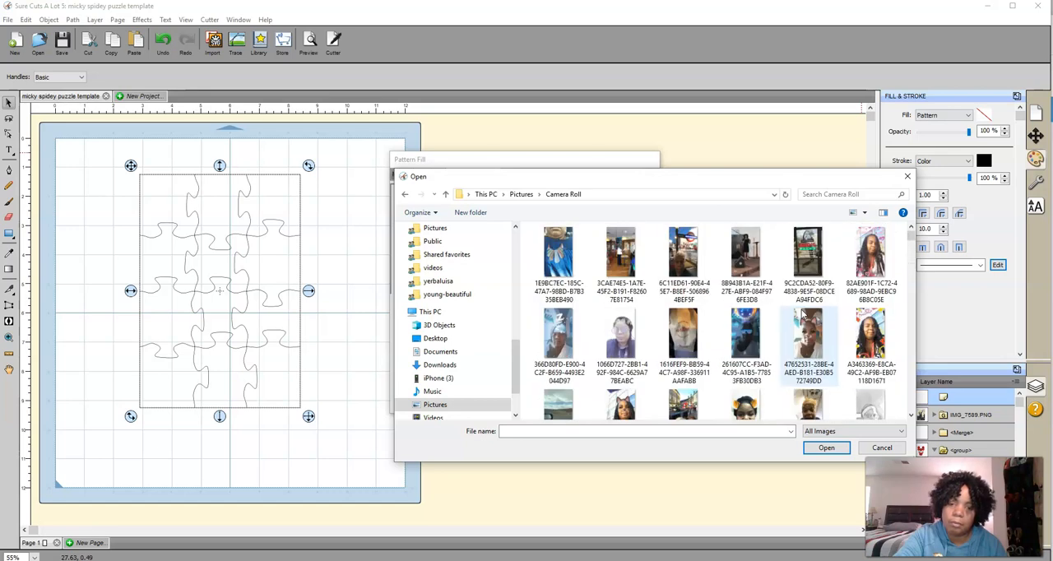
click(573, 364)
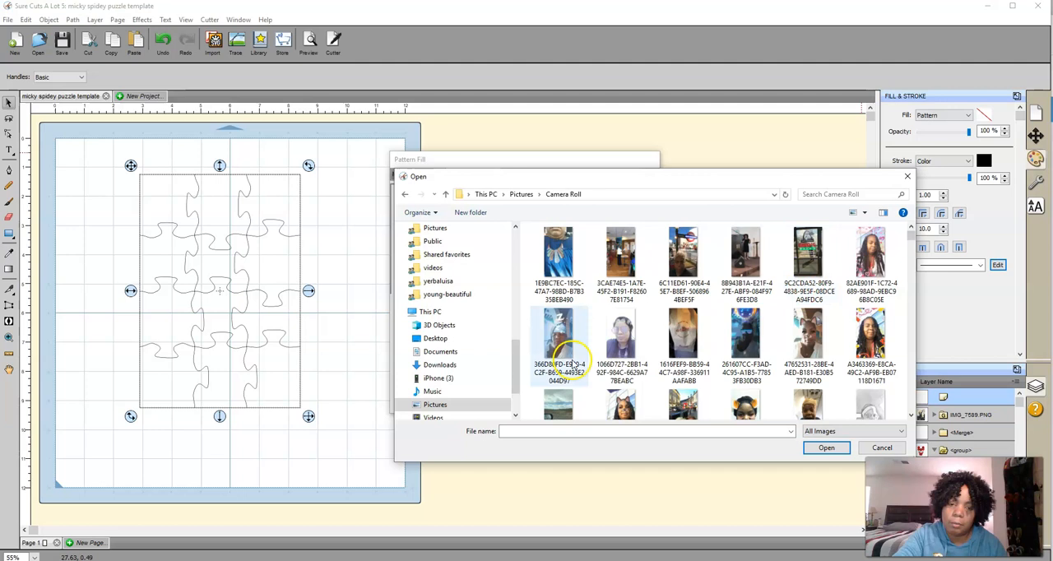
click(870, 274)
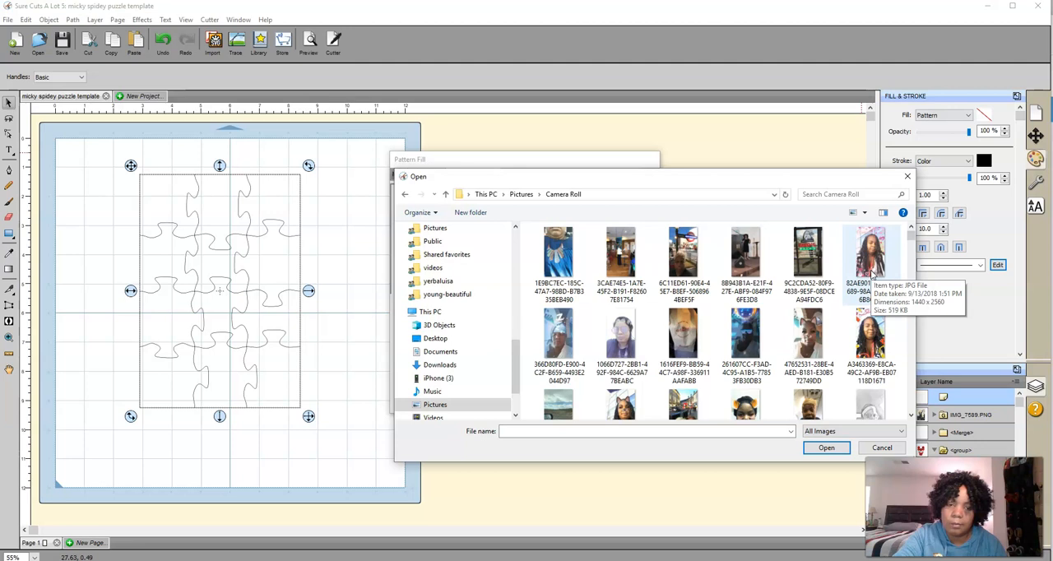
Return to the Pictures folder and open the Downloads folder inside iCloud Photos
click(521, 194)
scroll(756, 352, down, 1)
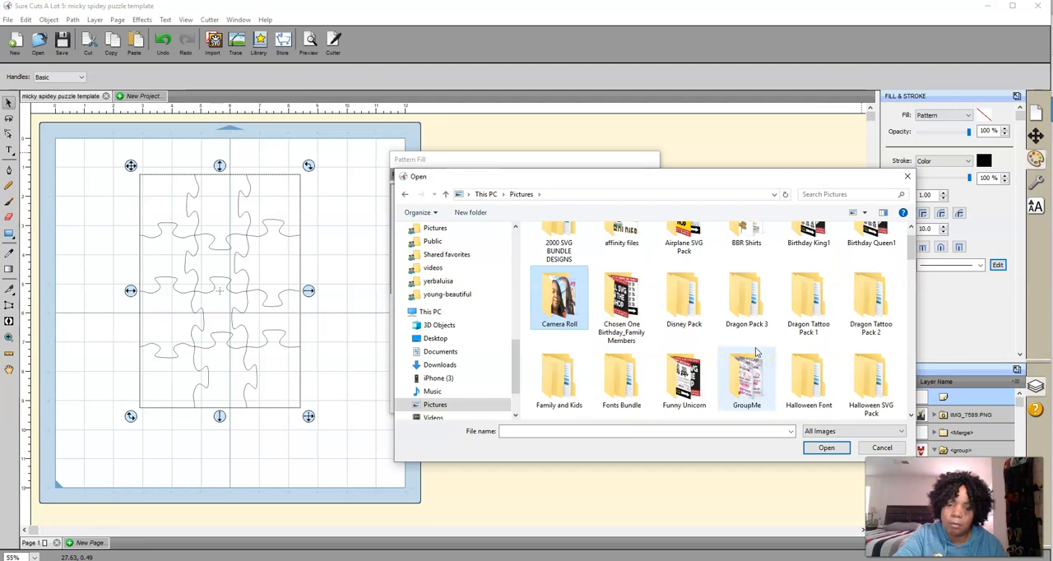
scroll(756, 351, down, 1)
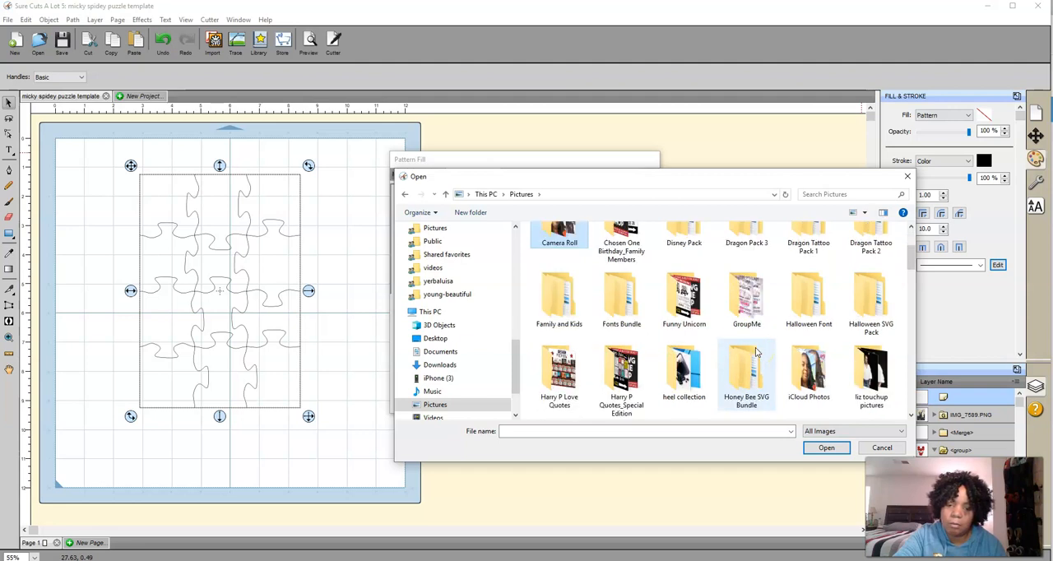
double_click(797, 364)
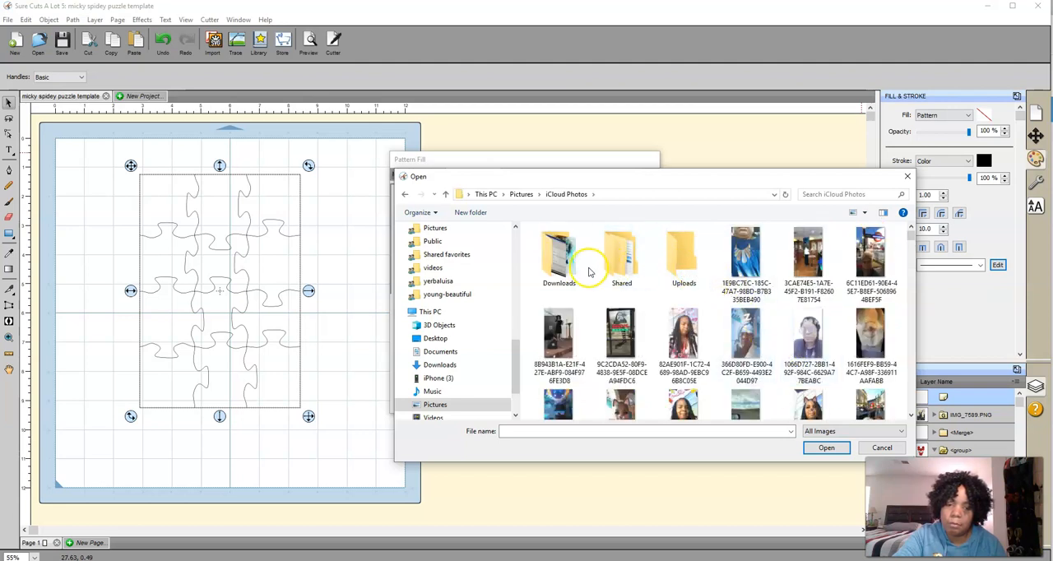
double_click(559, 267)
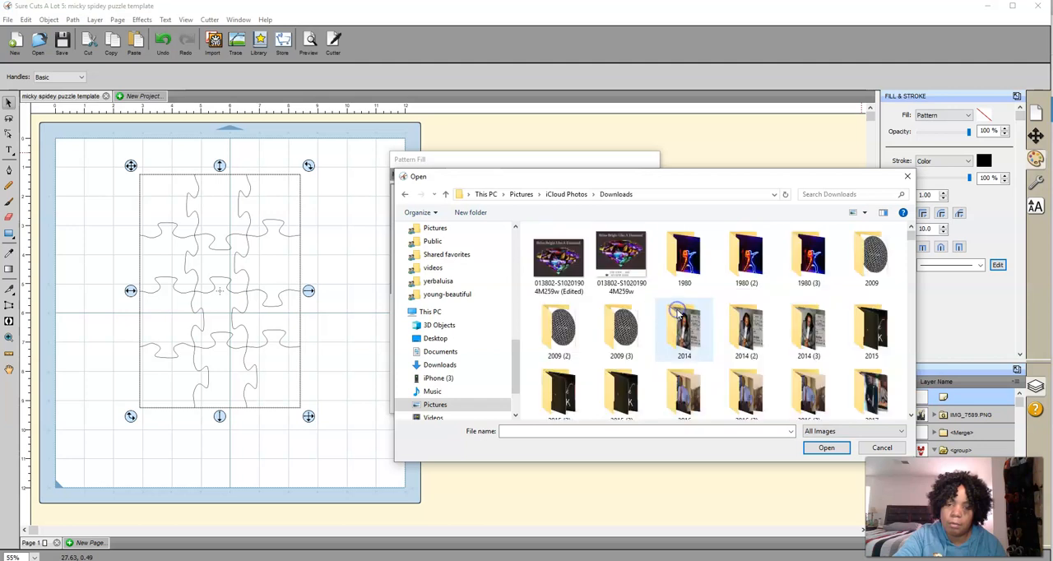
Open the 2016 (2) folder and look through its photos for a suitable fill image
scroll(780, 314, down, 3)
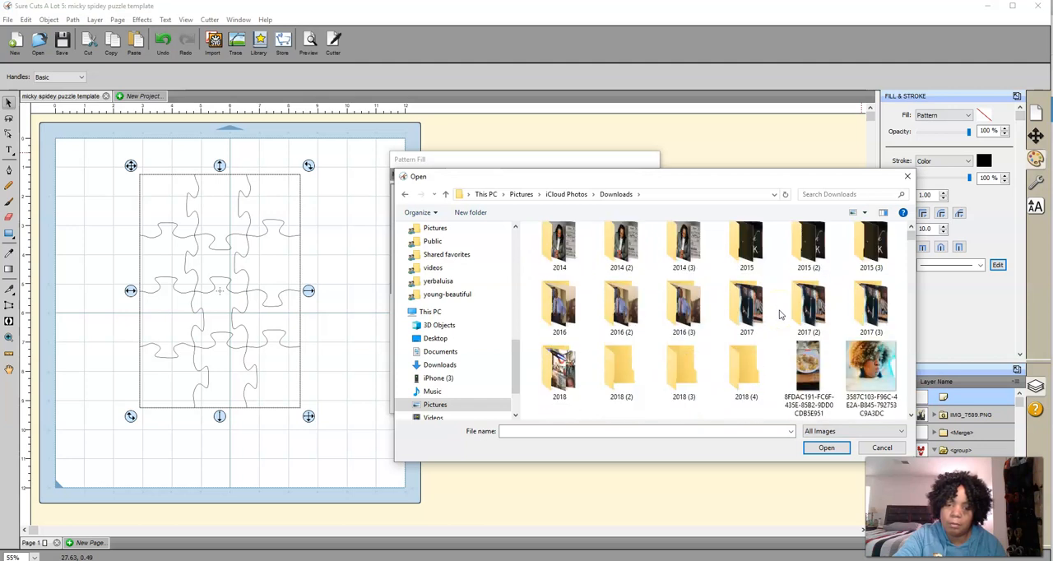
click(620, 310)
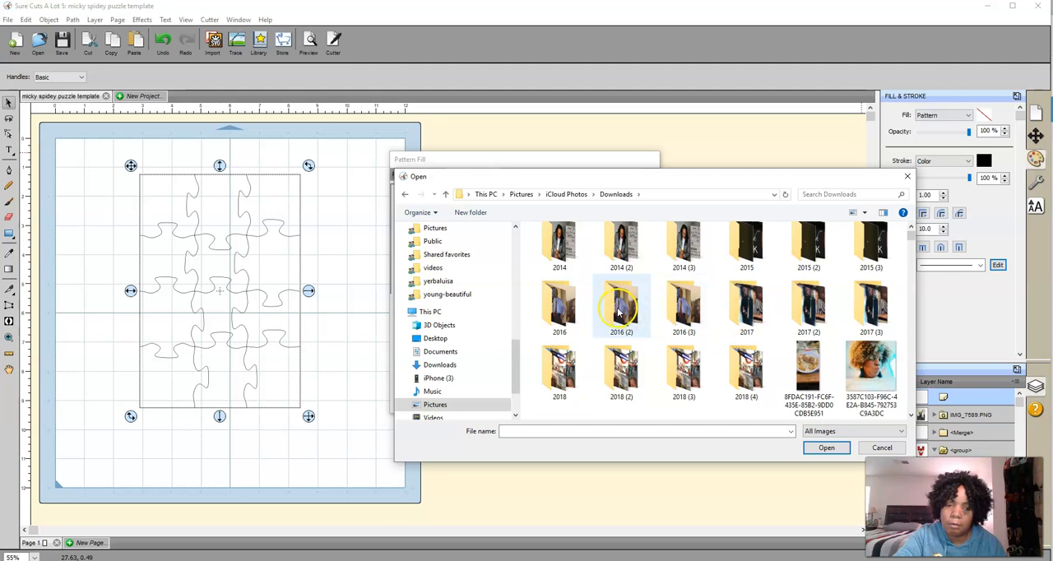
double_click(620, 311)
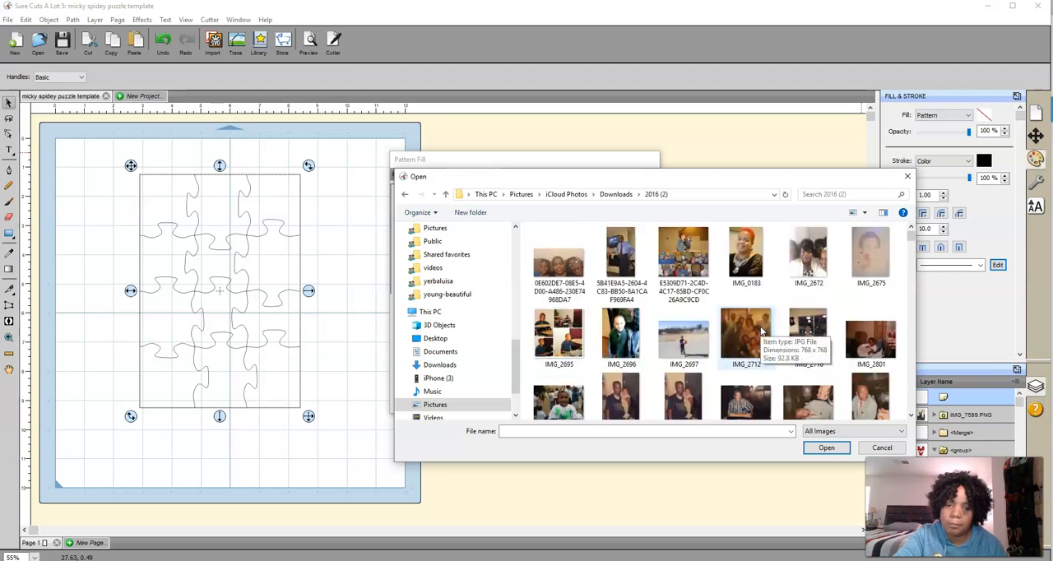
scroll(761, 330, down, 1)
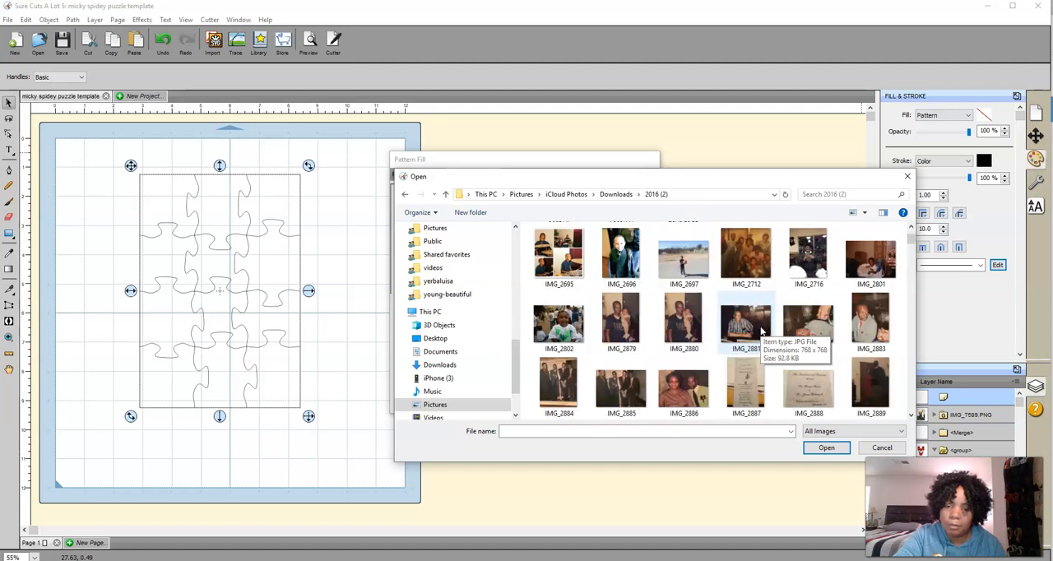
scroll(762, 330, down, 3)
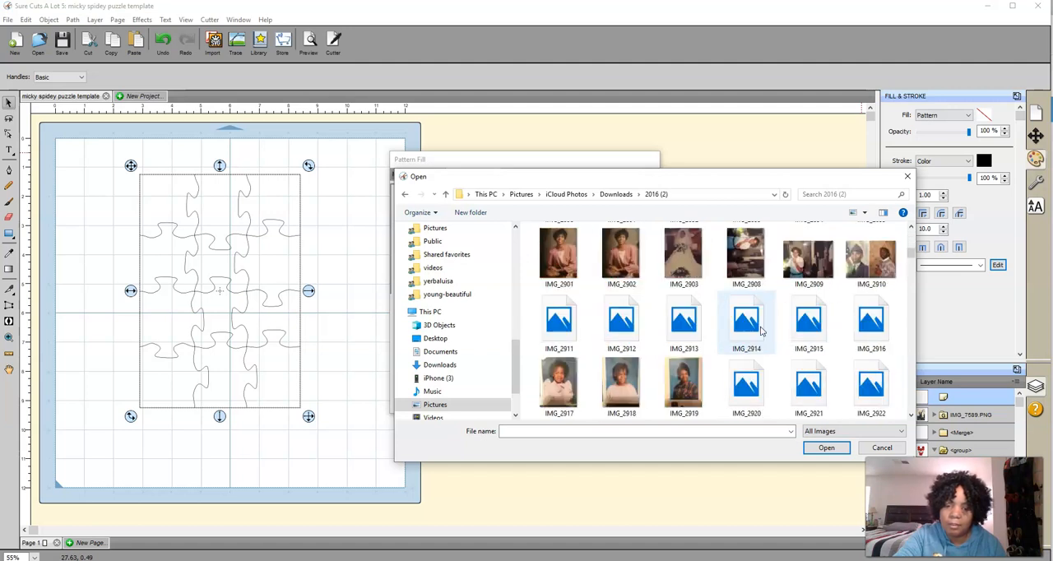
scroll(762, 330, down, 10)
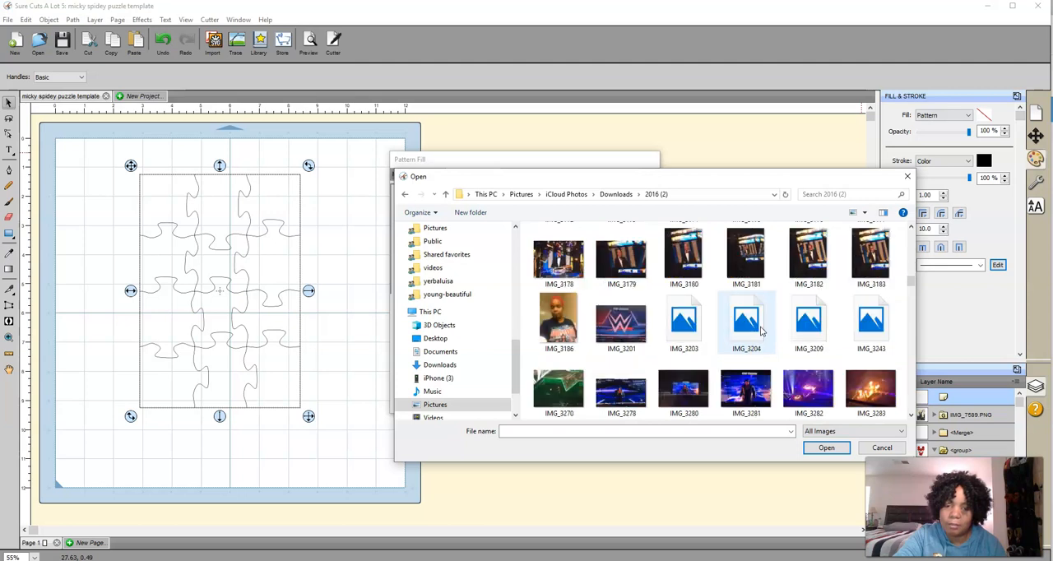
scroll(761, 330, down, 5)
scroll(761, 330, up, 2)
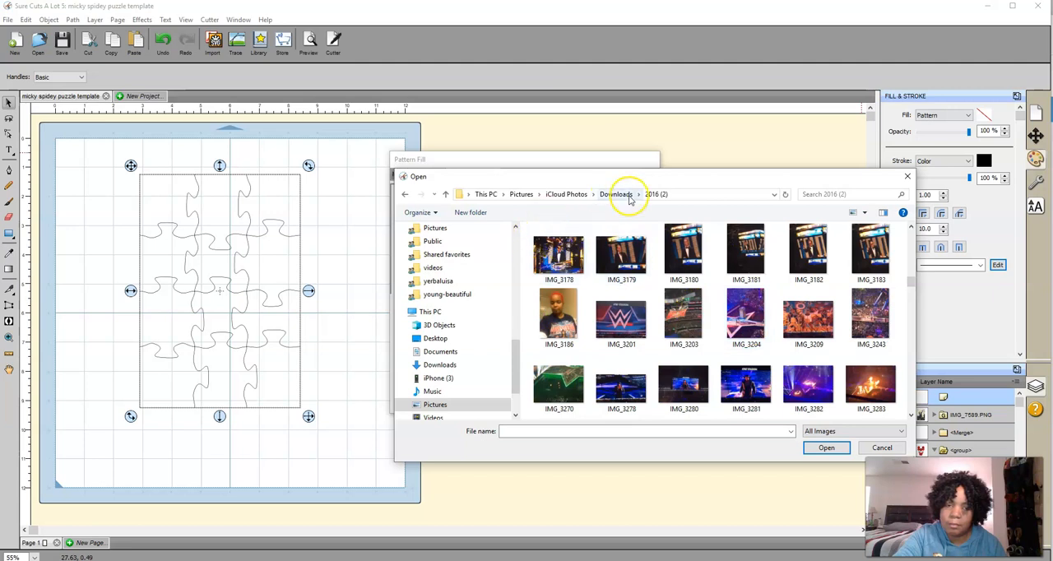
Return to the iCloud Photos Downloads folder, open the 2016 folder and look through its photos for a picture to fill the puzzle
scroll(601, 317, down, 2)
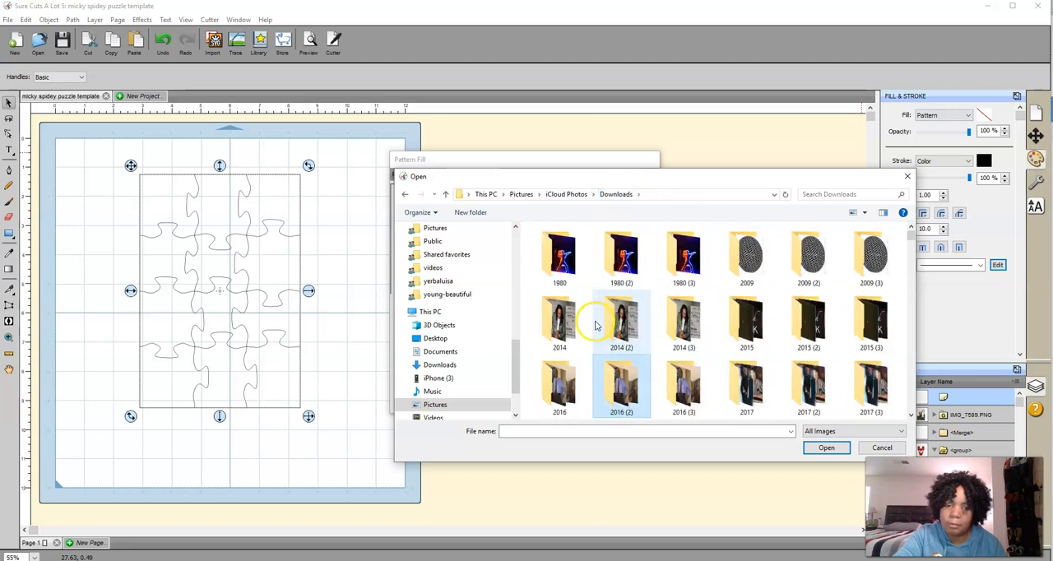
click(560, 378)
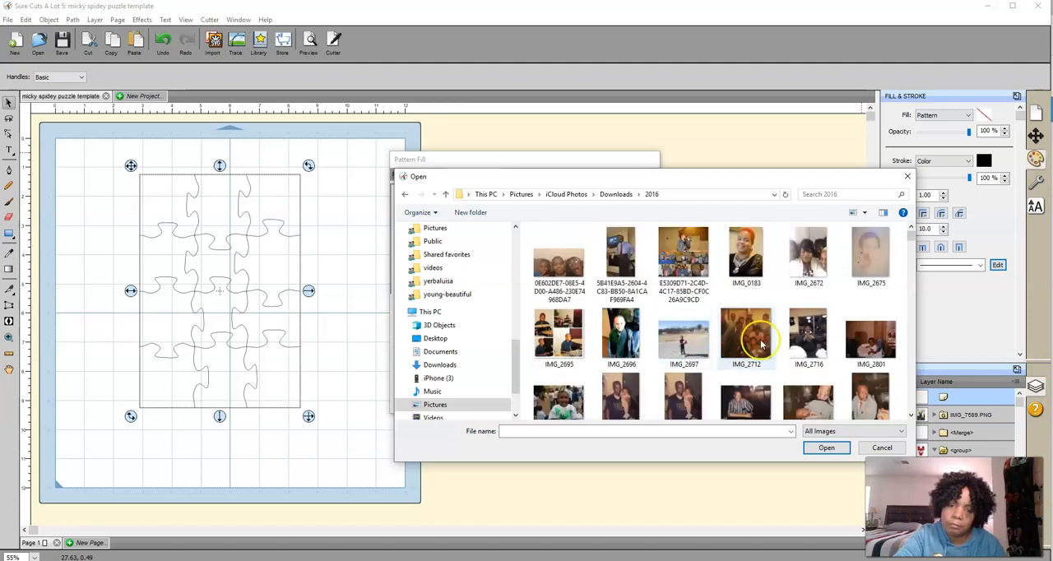
scroll(761, 346, down, 10)
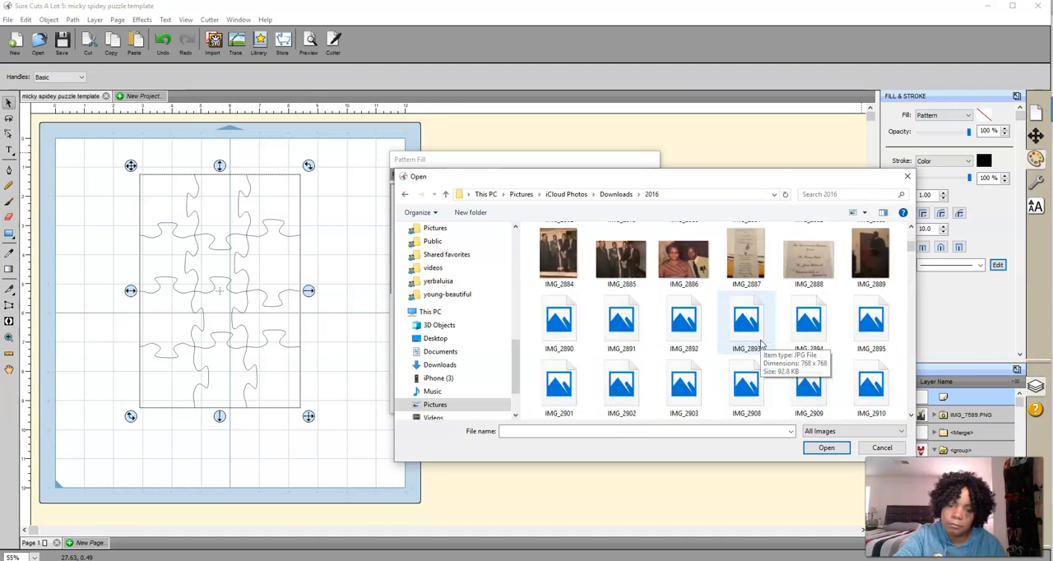
scroll(762, 345, down, 2)
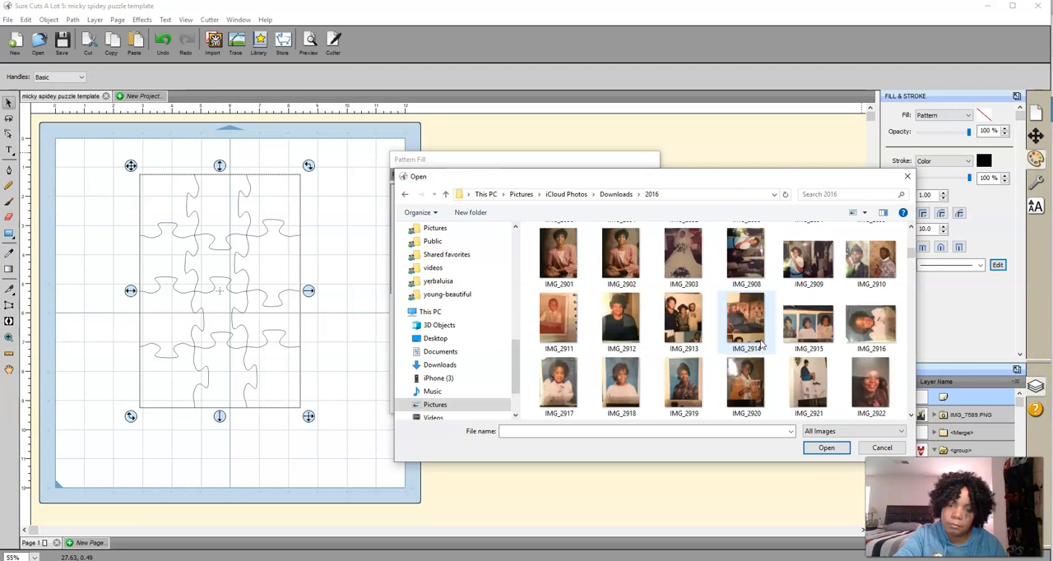
scroll(762, 346, down, 2)
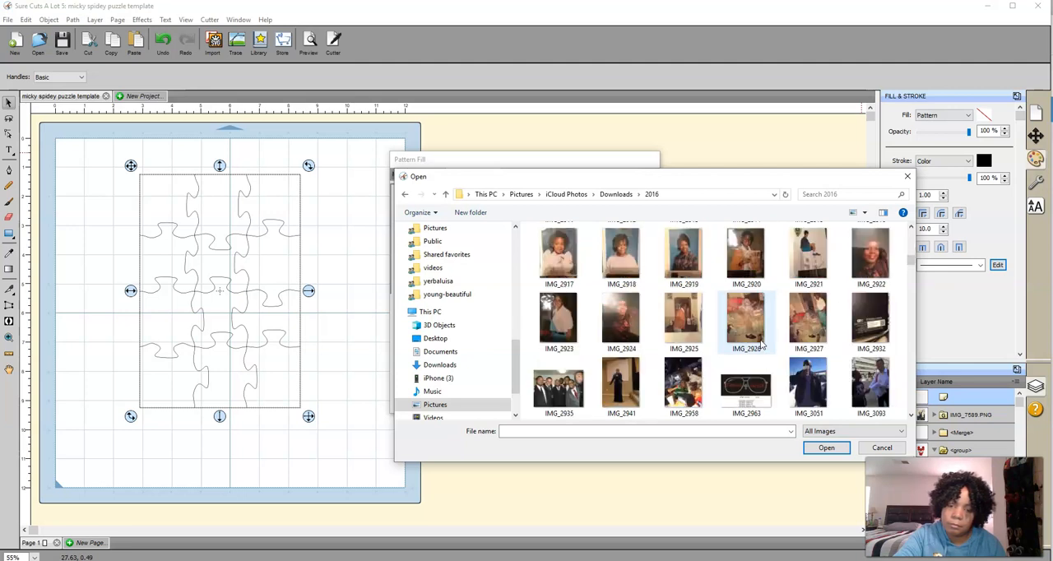
scroll(762, 346, down, 2)
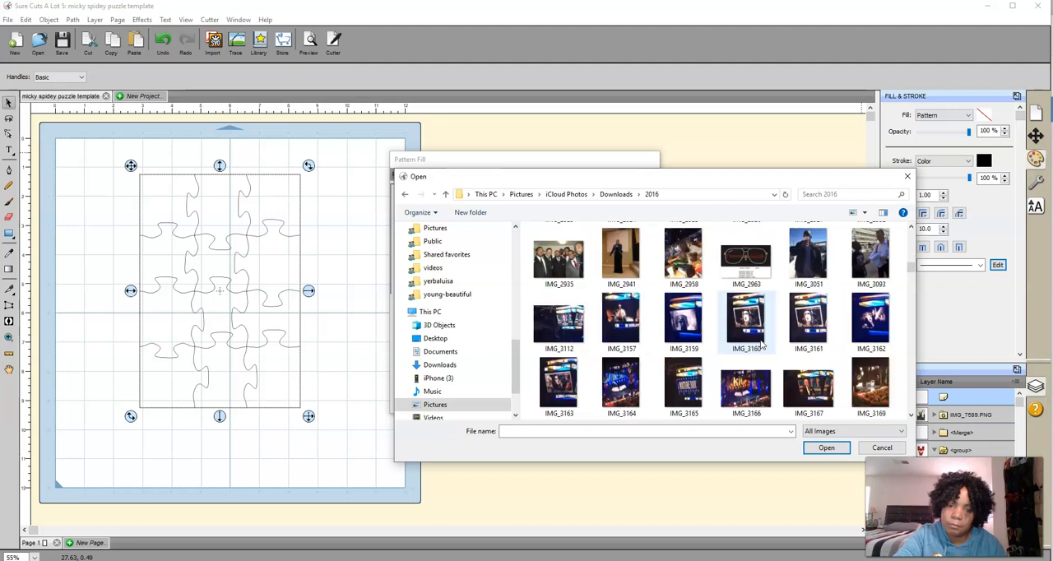
scroll(762, 345, up, 2)
scroll(762, 345, down, 5)
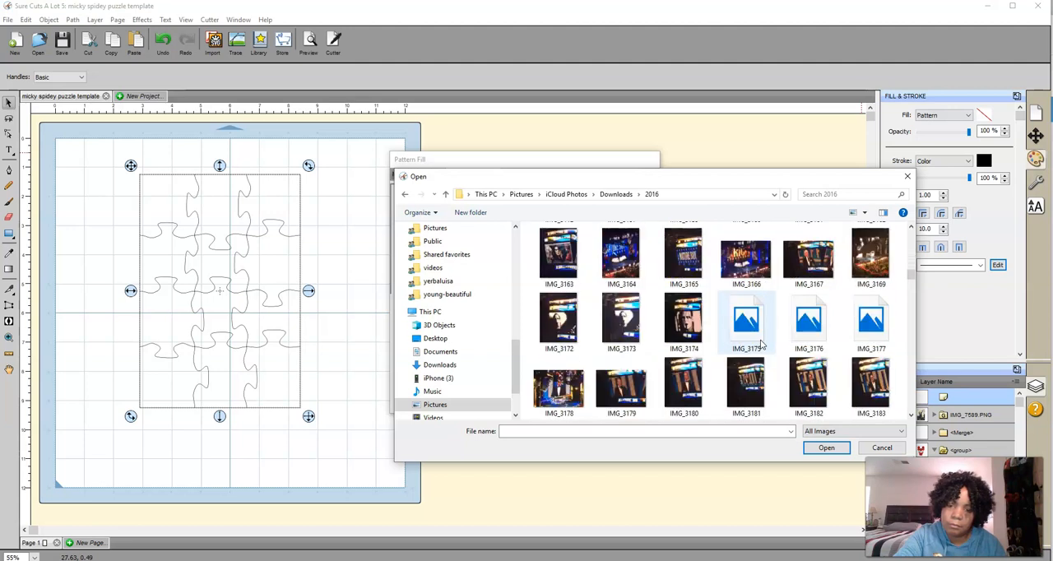
scroll(763, 345, down, 3)
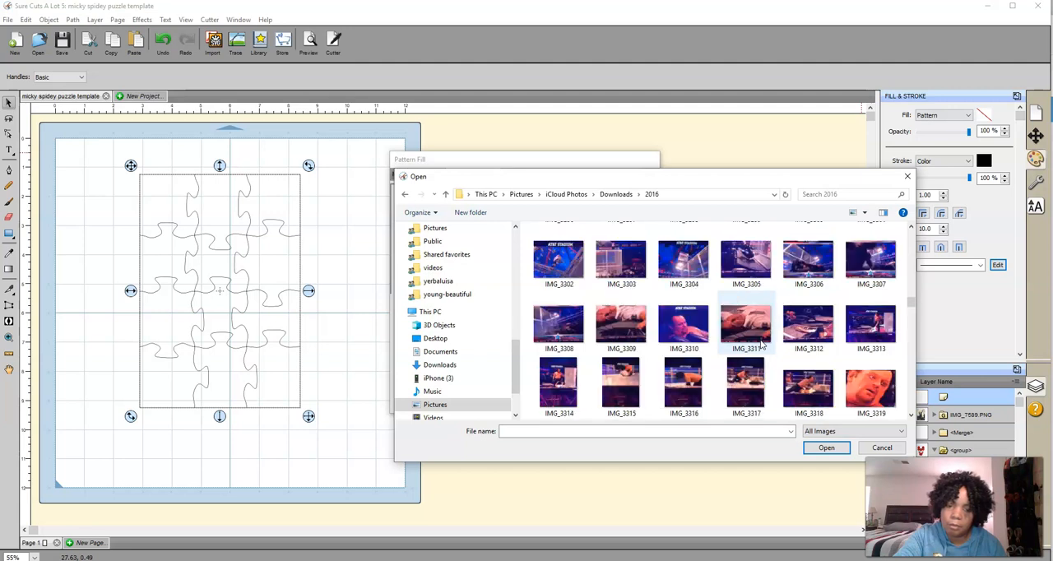
scroll(762, 346, down, 2)
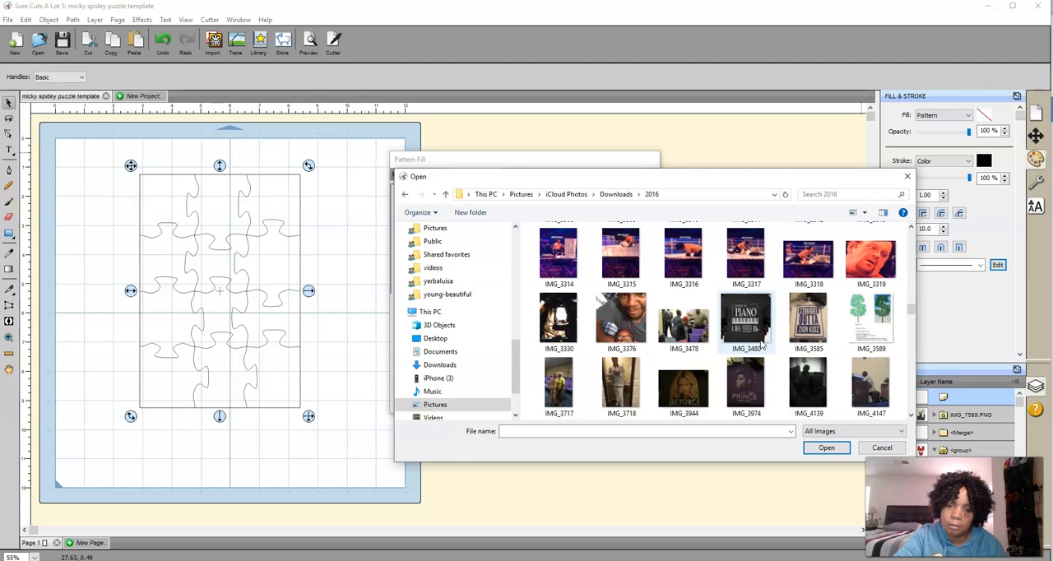
scroll(762, 345, down, 3)
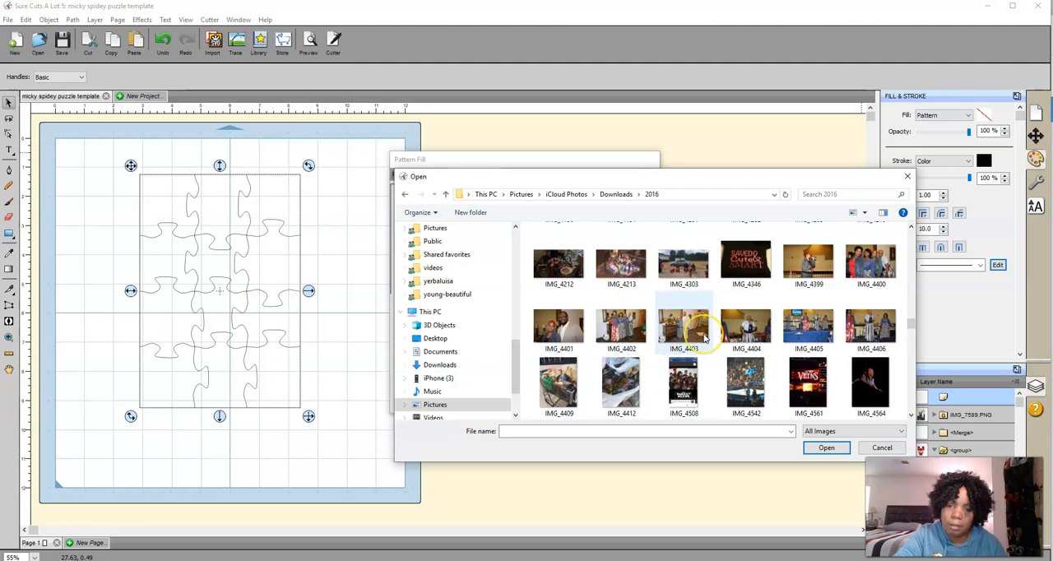
scroll(704, 337, down, 2)
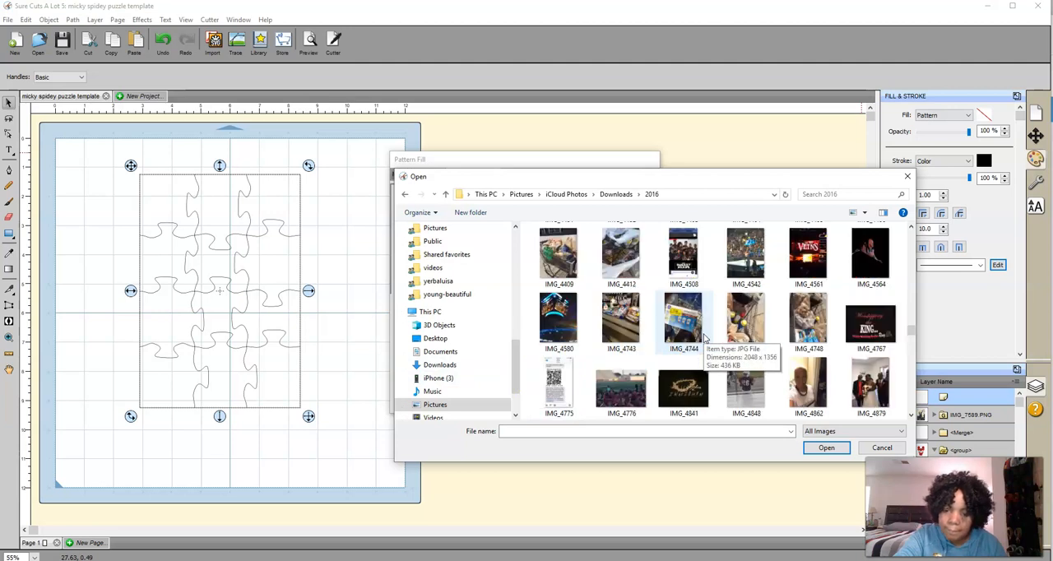
scroll(704, 337, down, 2)
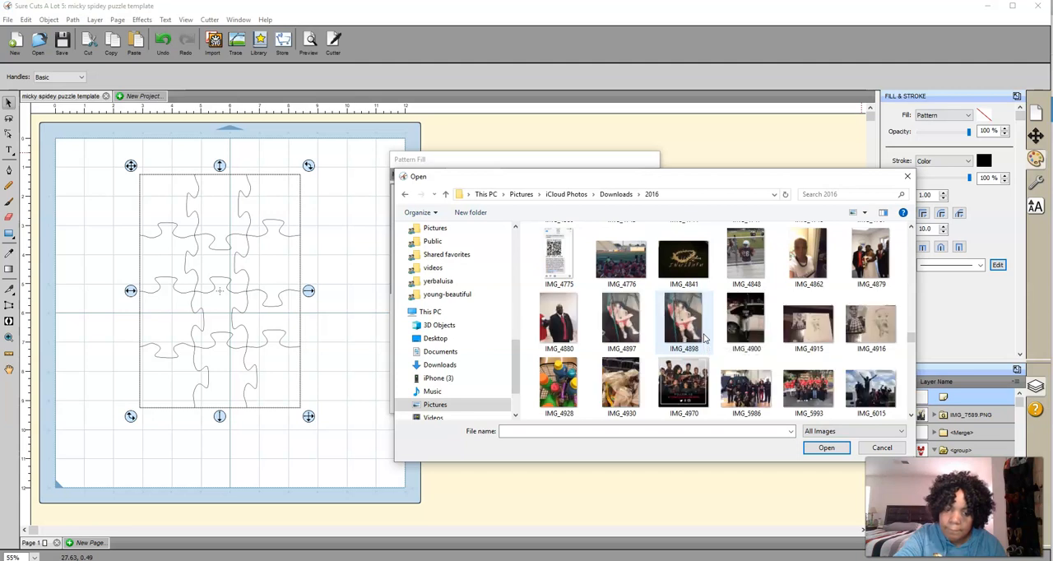
click(699, 333)
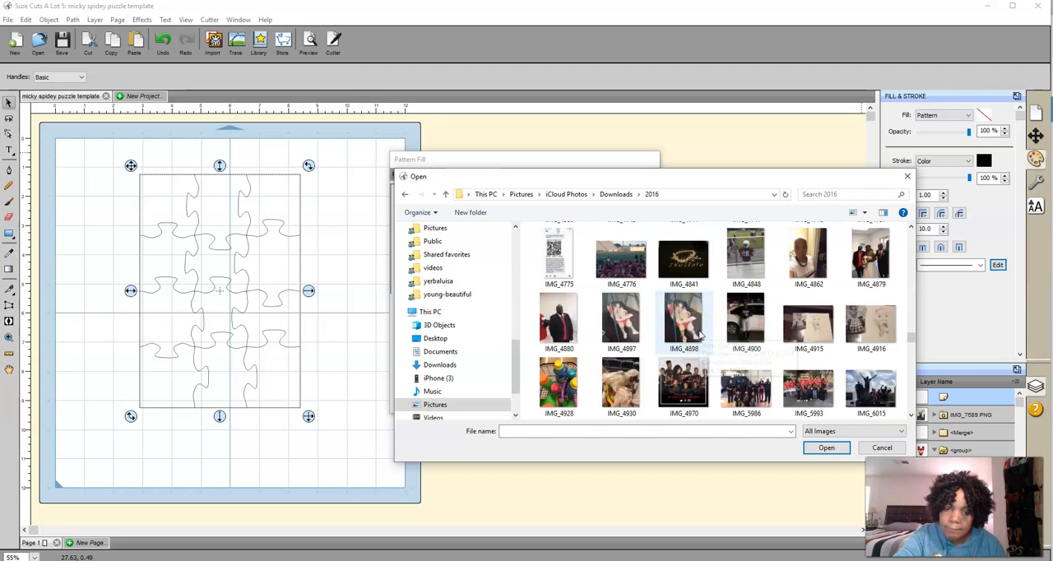
scroll(699, 333, down, 2)
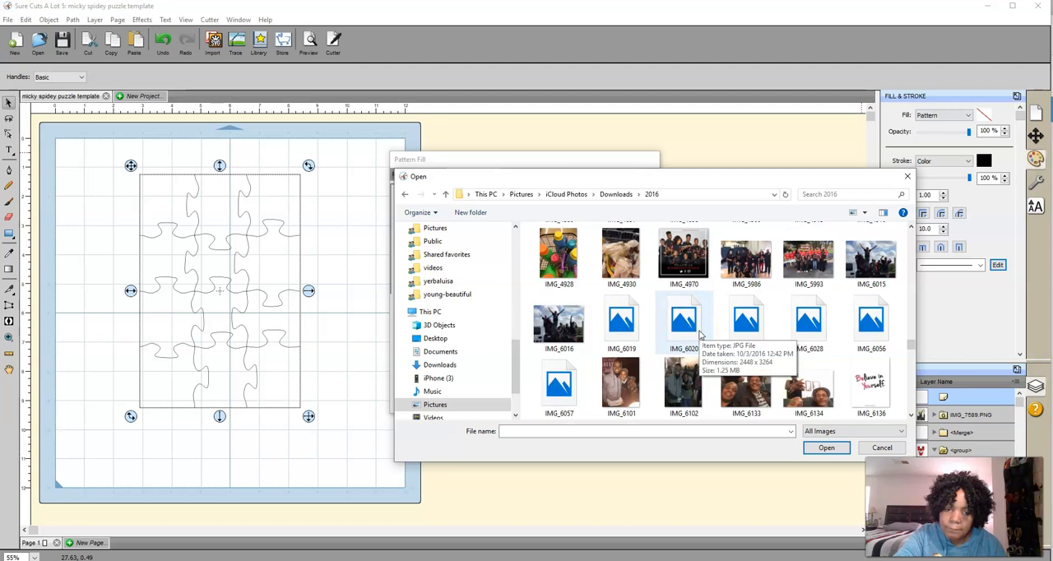
click(806, 336)
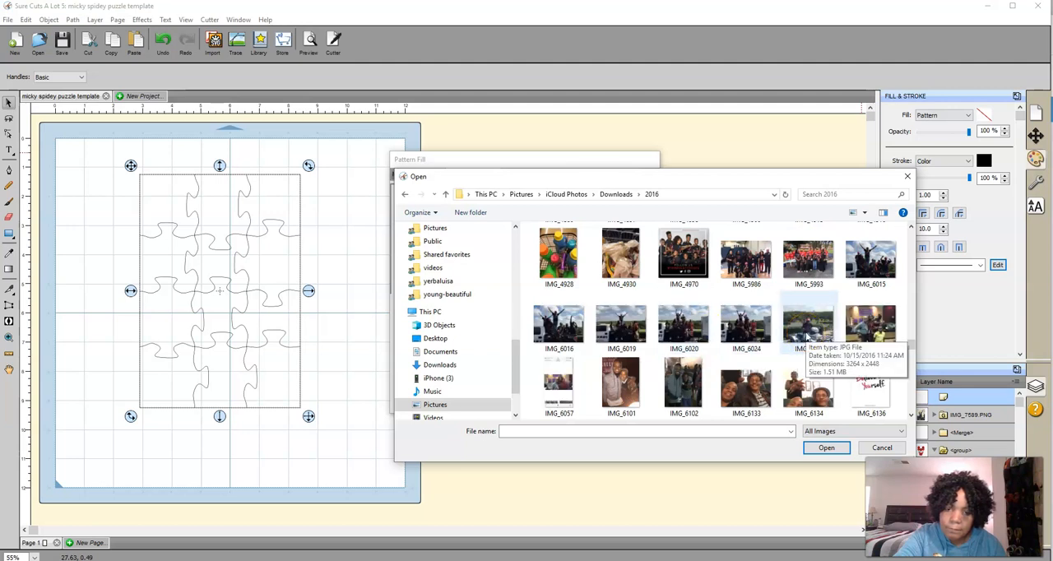
scroll(806, 336, down, 2)
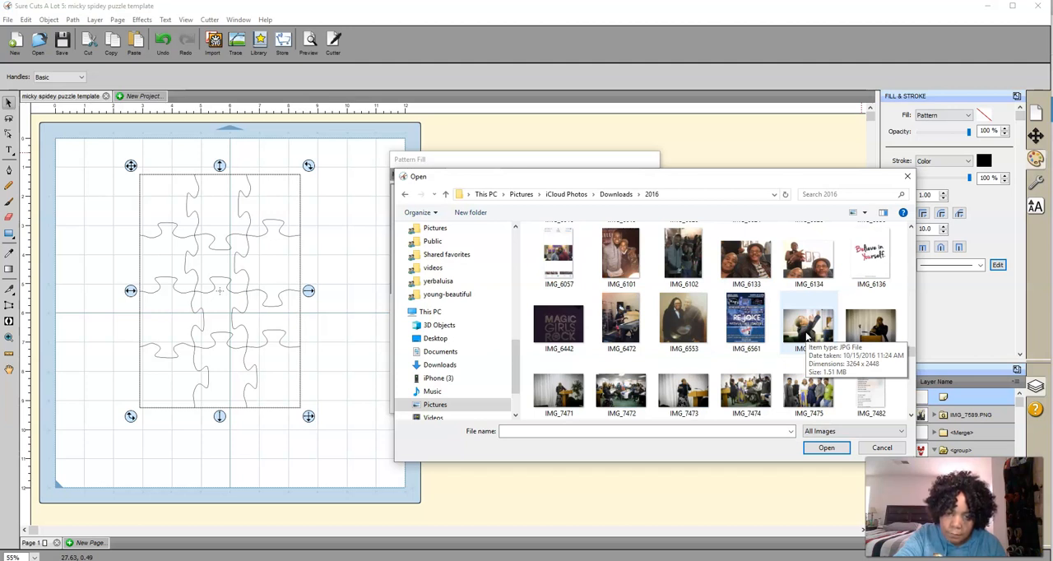
scroll(806, 336, down, 2)
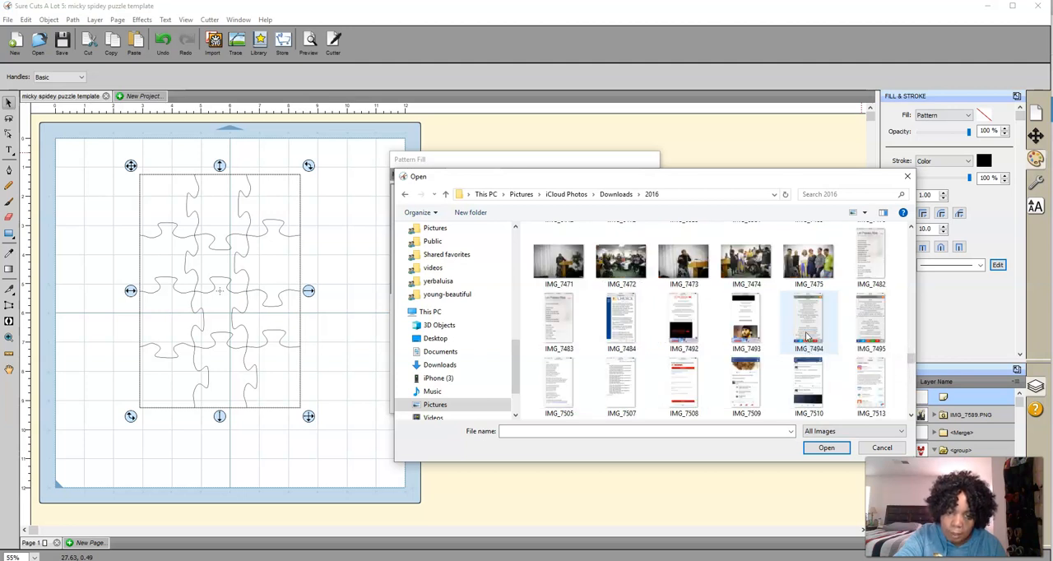
scroll(808, 335, down, 2)
Load the worship photo IMG_7589.PNG from the 2016 folder and select it as the puzzle's pattern image
click(761, 314)
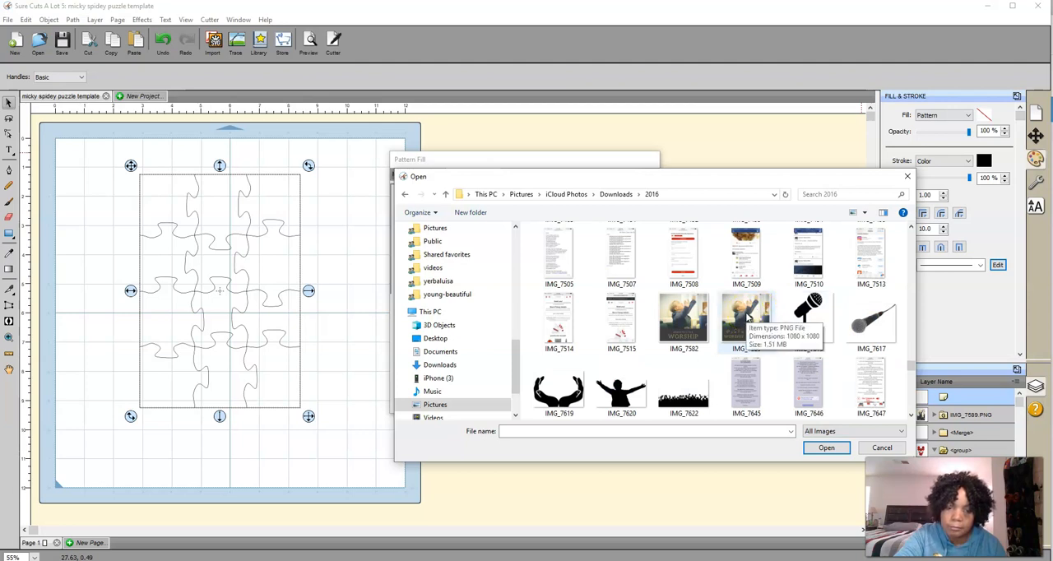
double_click(747, 317)
click(427, 201)
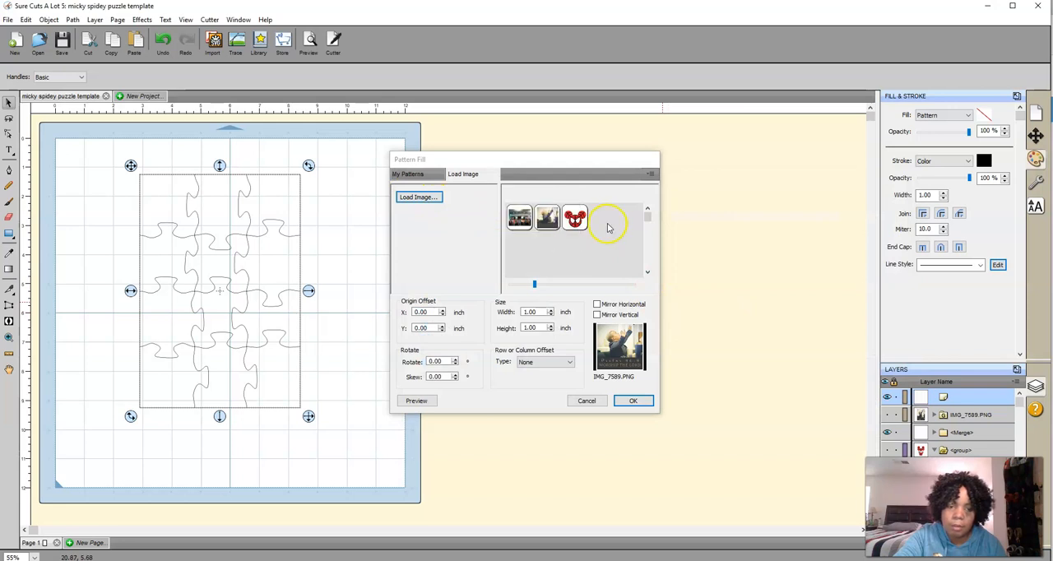
click(556, 223)
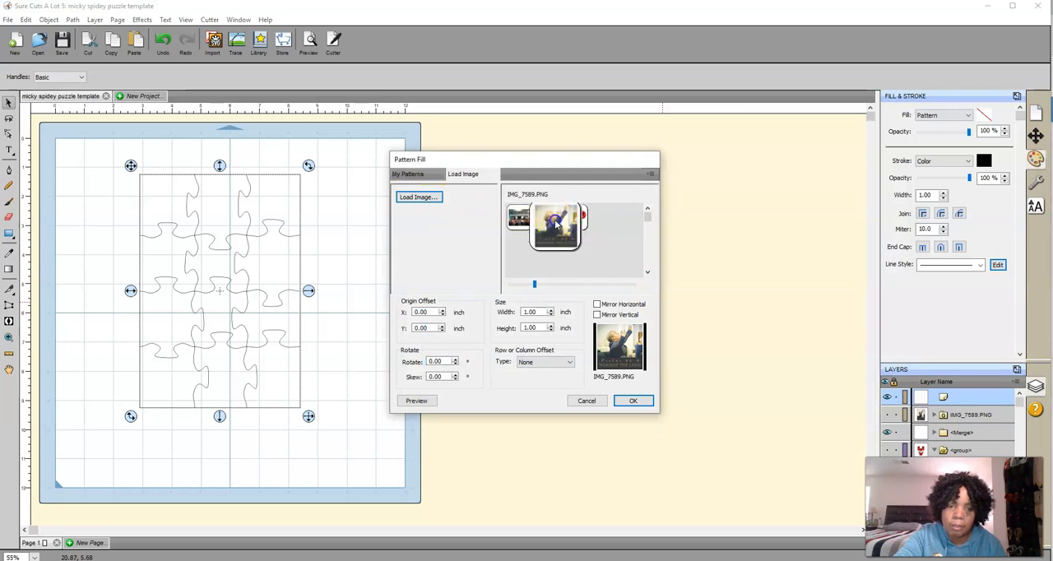
Set the pattern size to 5.5 inches wide by 8 inches high, preview it on the puzzle and apply the fill
double_click(535, 311)
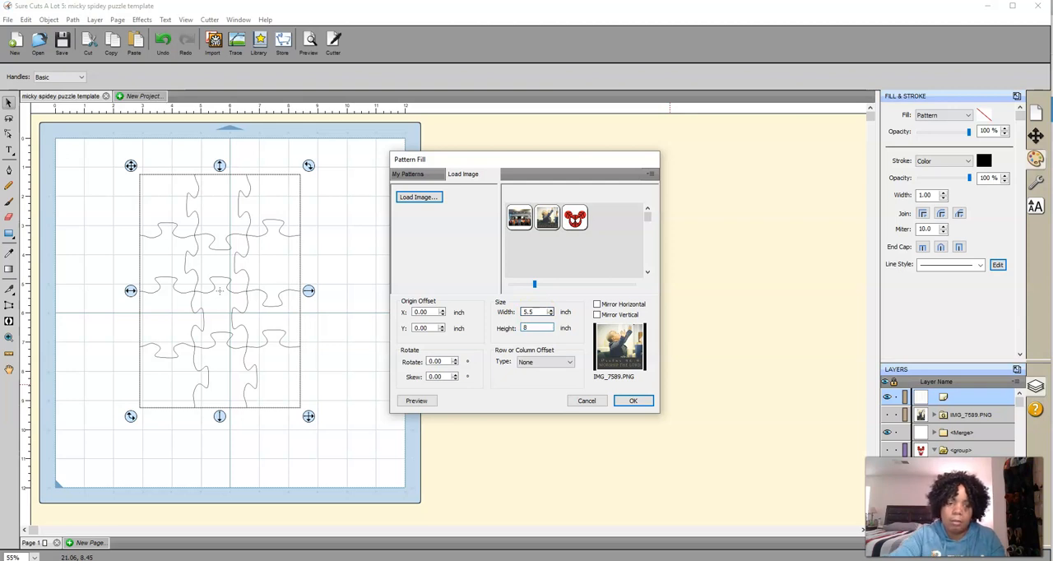
click(416, 400)
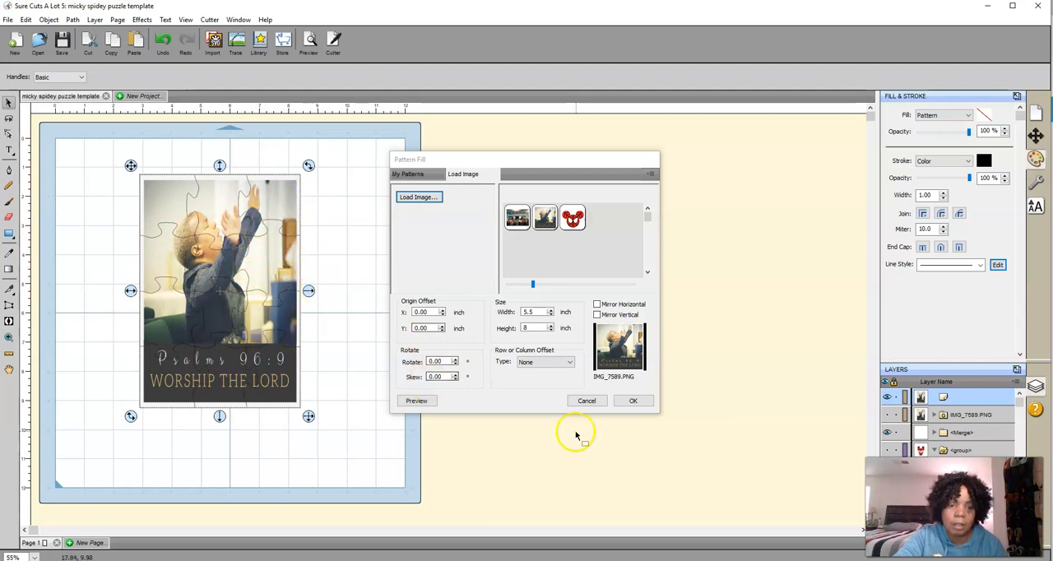
click(634, 402)
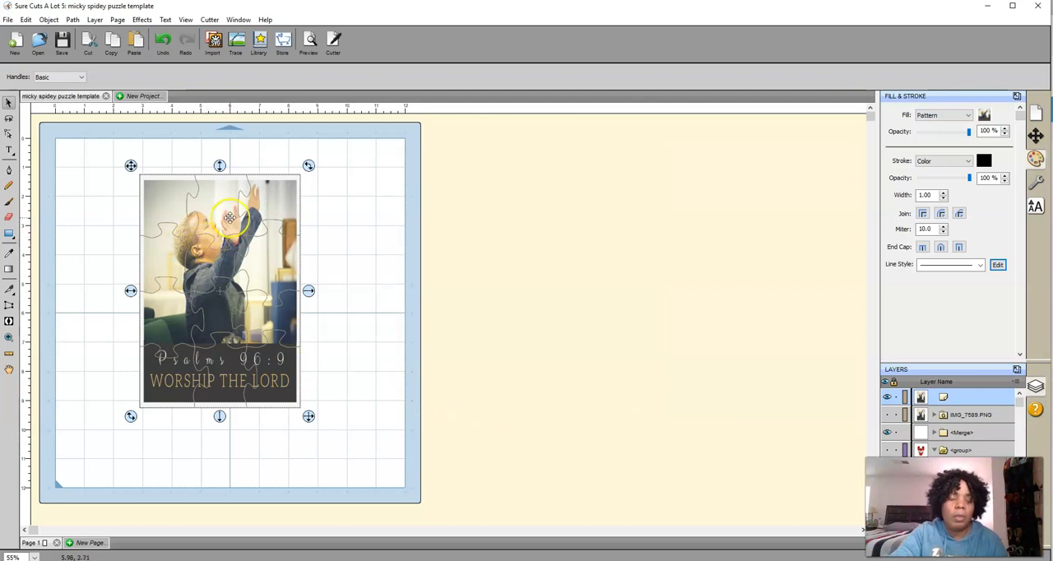
Start exporting the filled puzzle and choose the puzzle templates folder in OneDrive Pictures as the destination
click(8, 22)
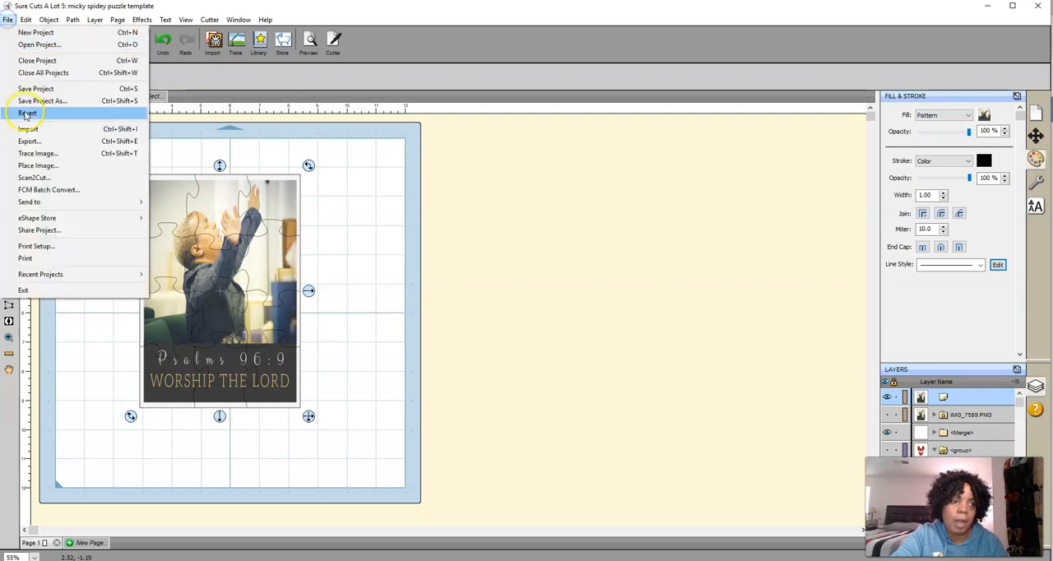
click(27, 144)
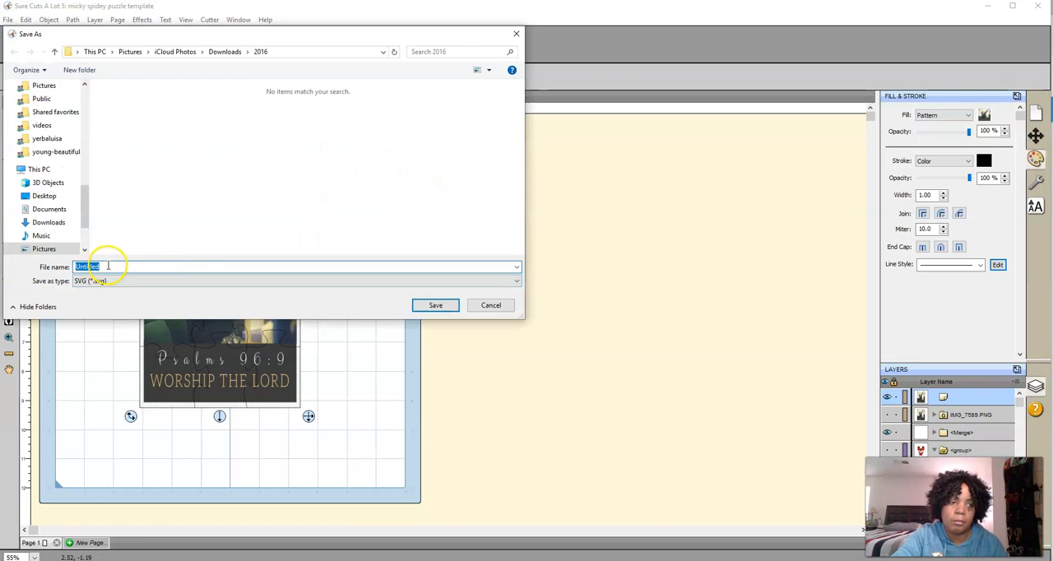
click(50, 87)
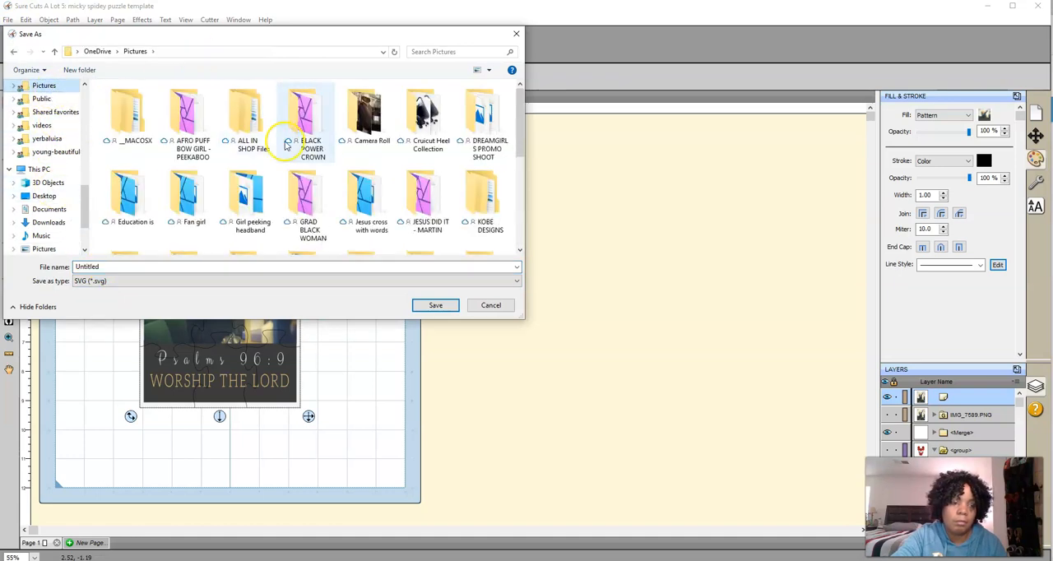
scroll(219, 196, down, 1)
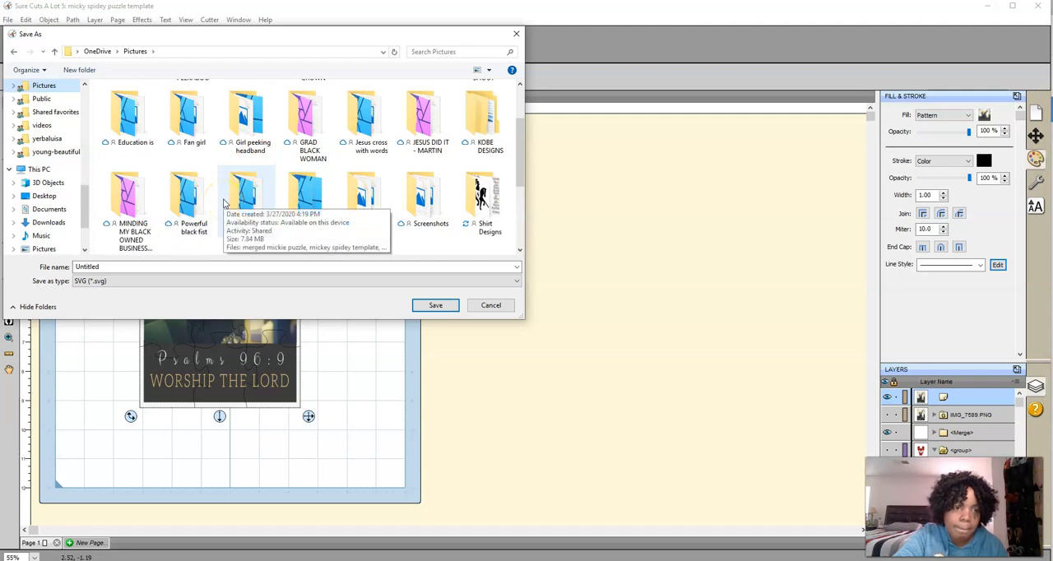
scroll(224, 202, down, 1)
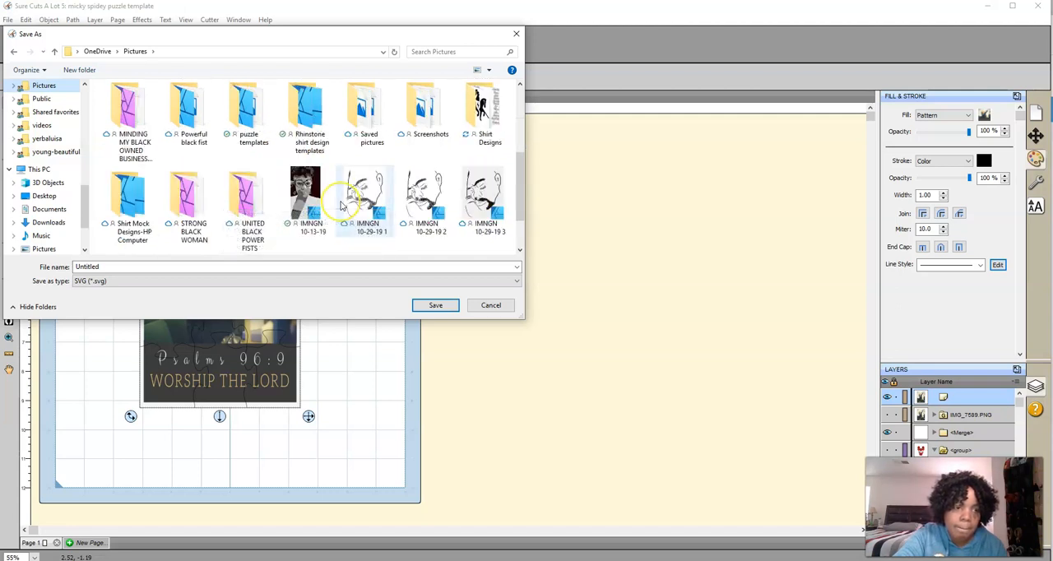
scroll(341, 205, up, 1)
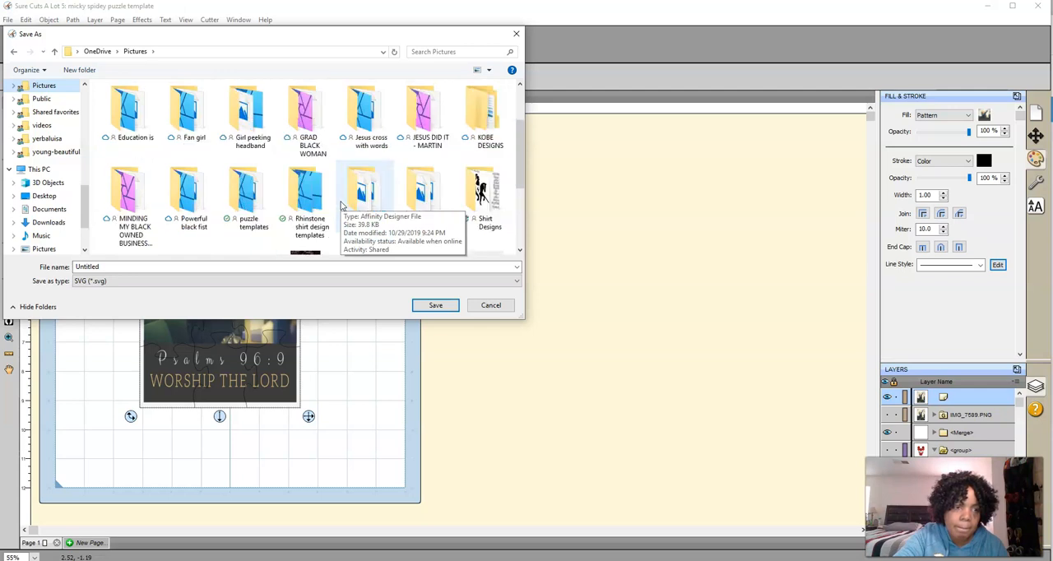
double_click(235, 203)
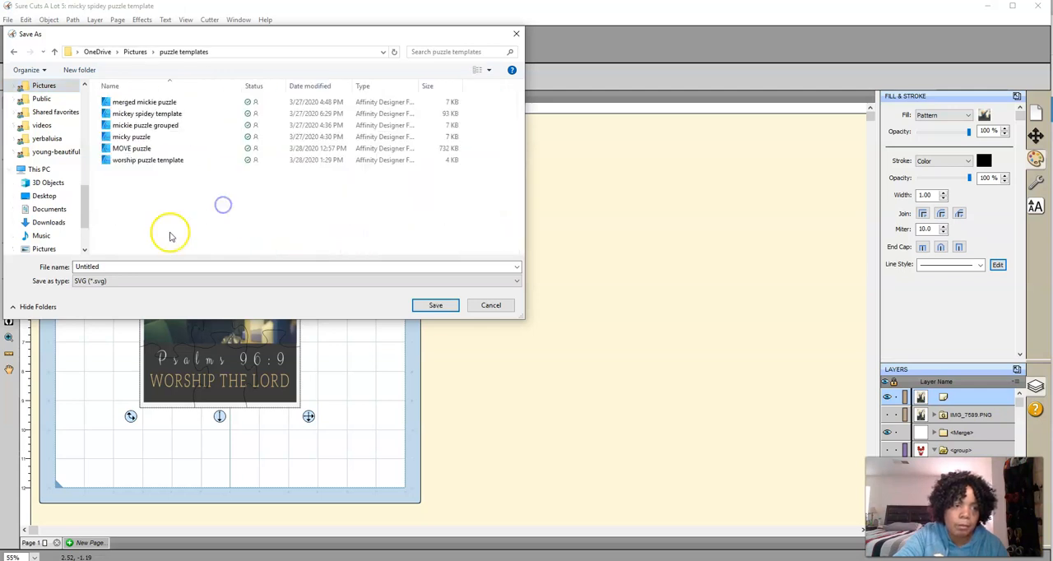
Name the file "worship pattern svg" and export it as SVG with Selection only and Design Space compatible enabled
double_click(115, 267)
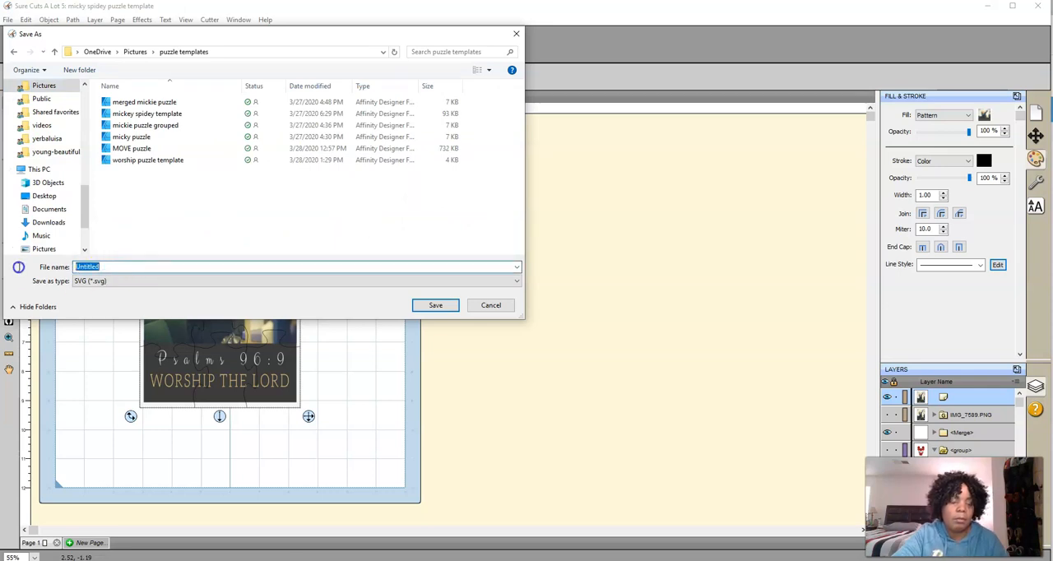
text(worship pattern)
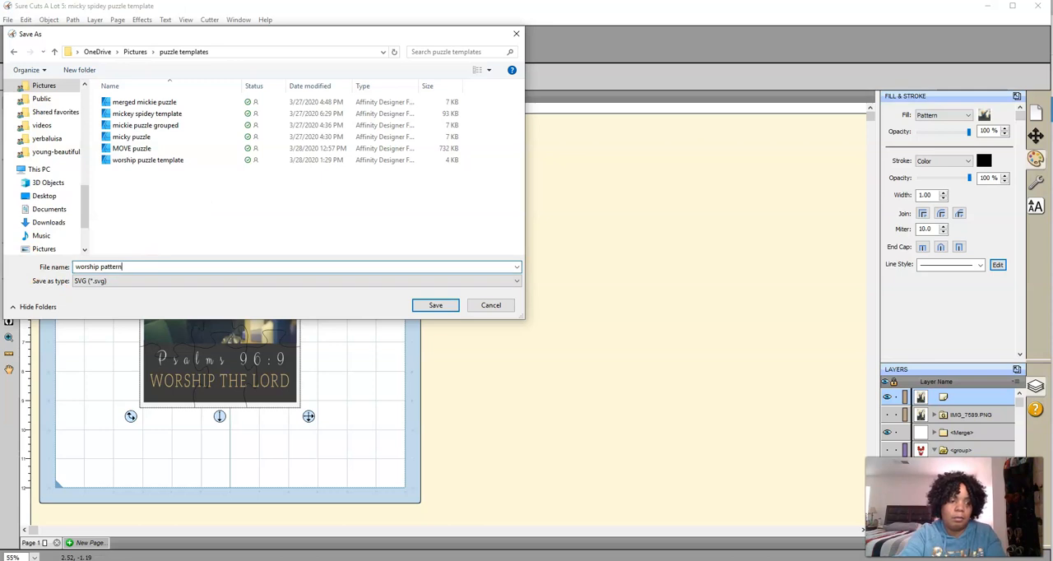
text( svg)
click(435, 305)
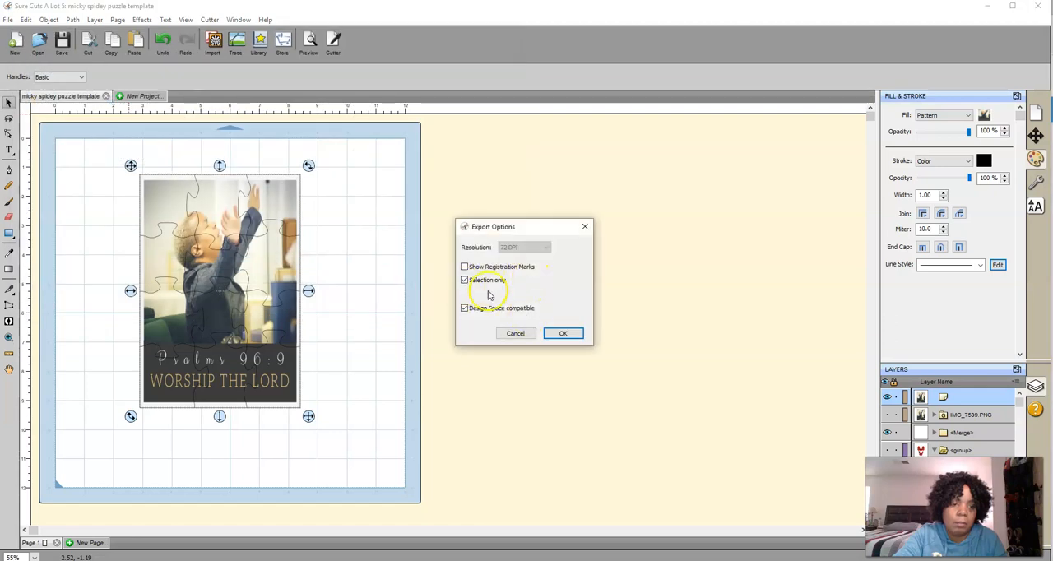
click(562, 331)
click(557, 332)
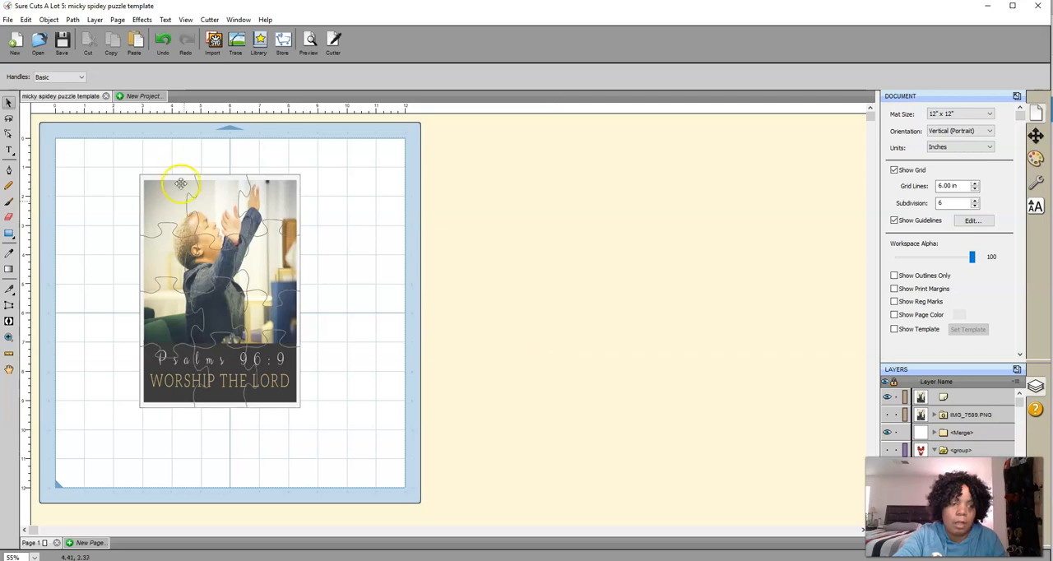
Select the filled puzzle and start exporting it as a PNG named "worship pattern png" in the puzzle templates folder
click(190, 230)
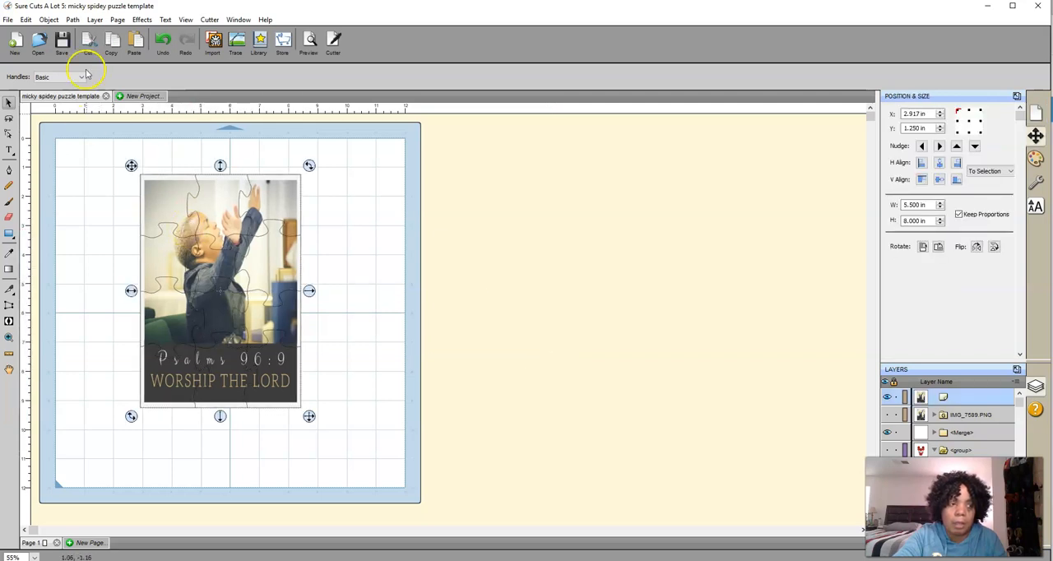
click(8, 20)
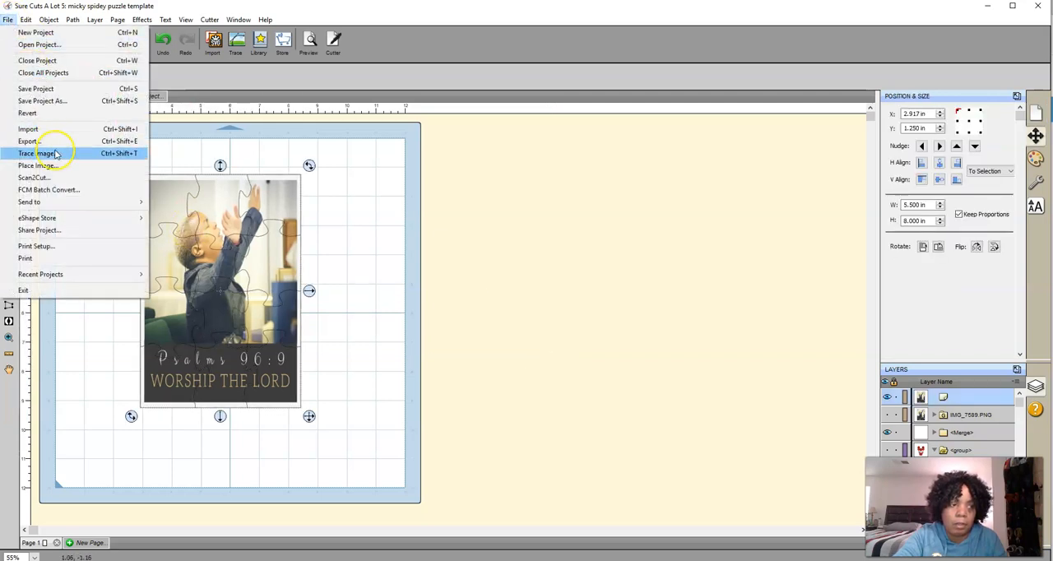
click(61, 143)
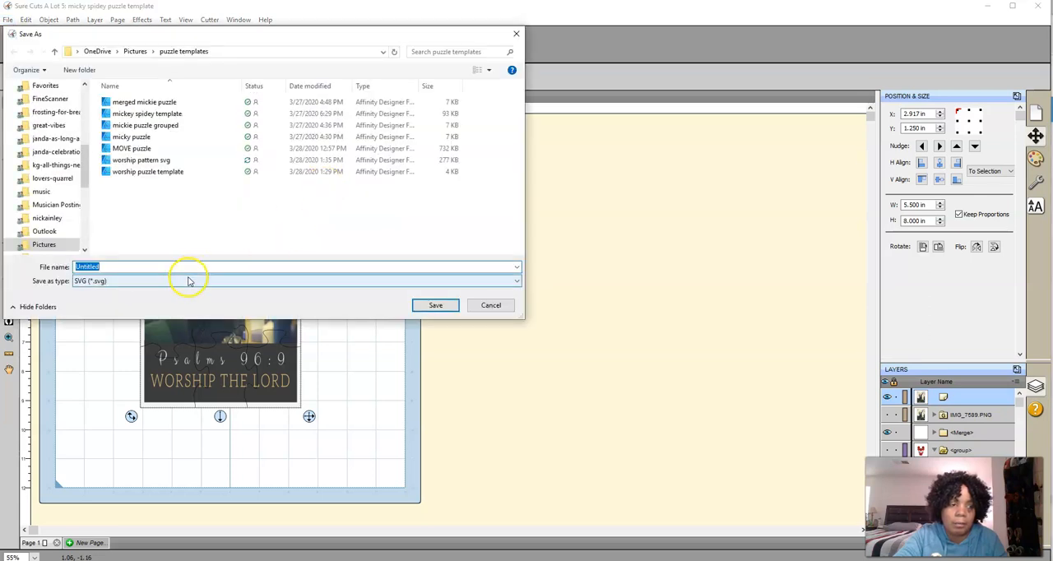
click(184, 280)
click(145, 319)
double_click(135, 267)
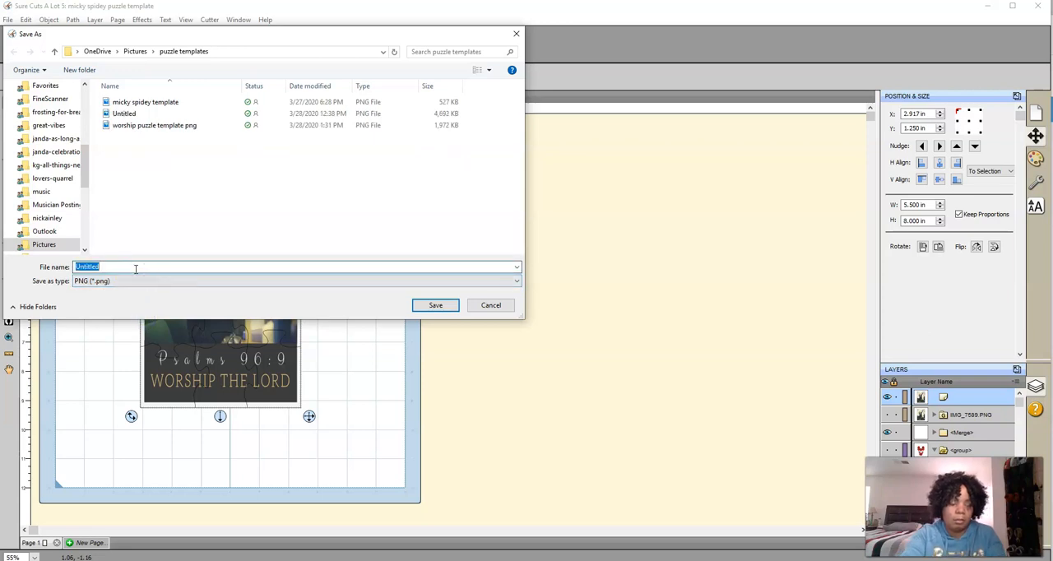
text(worship patt)
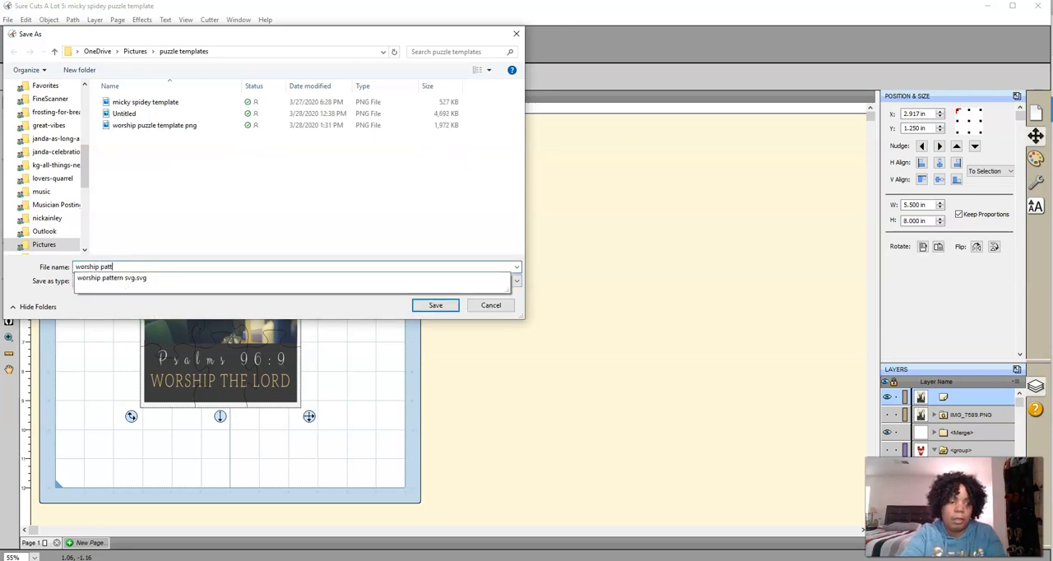
text(ern )
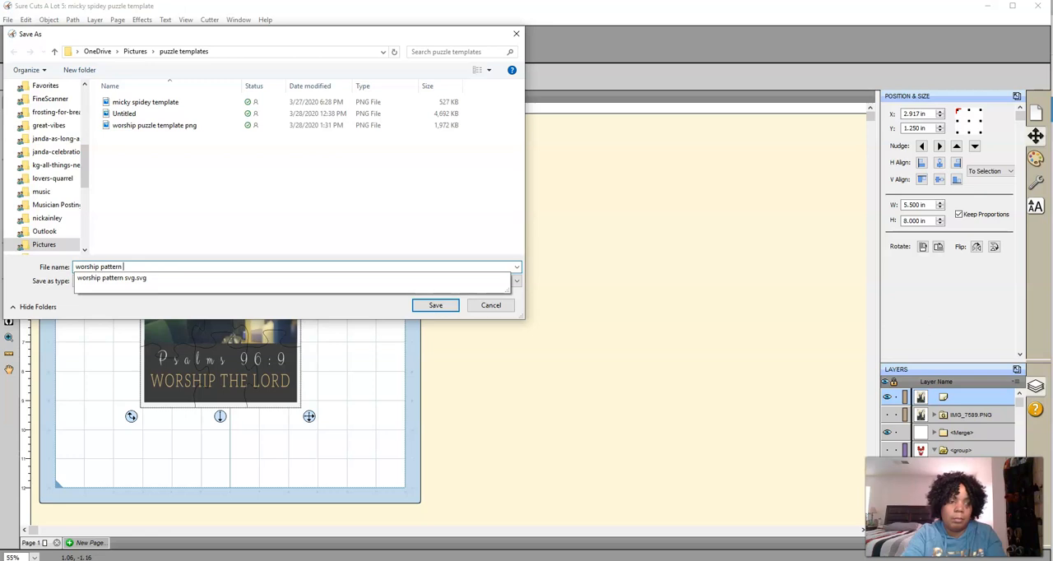
text(png)
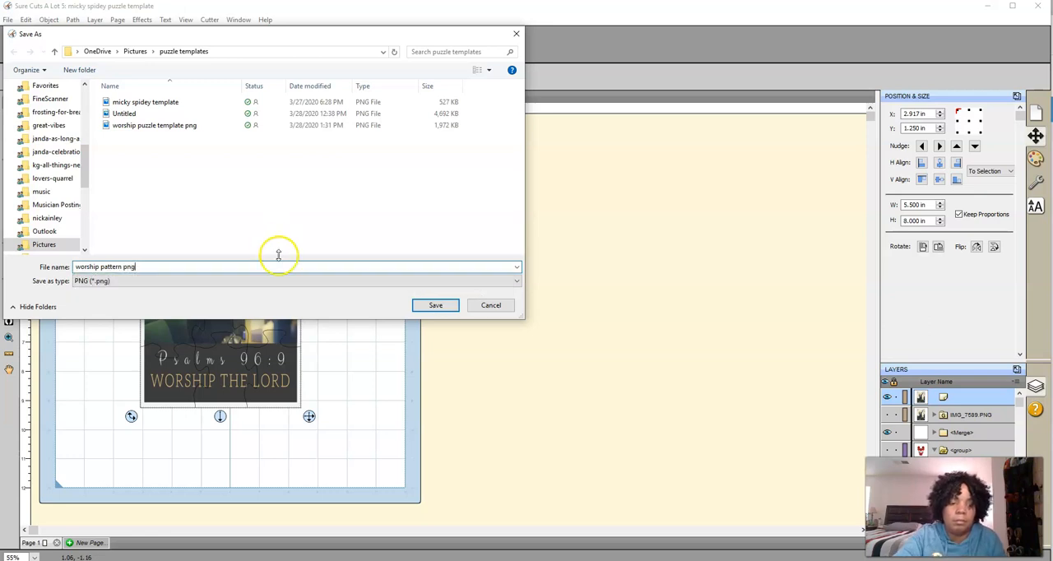
click(440, 305)
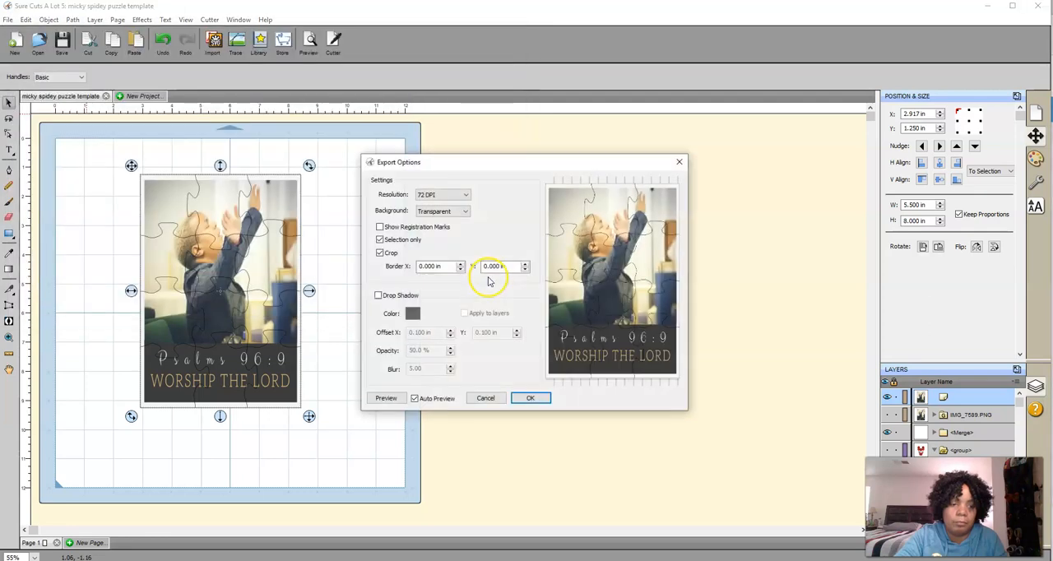
Set the PNG export resolution to 300 DPI and complete the export
click(450, 198)
click(468, 240)
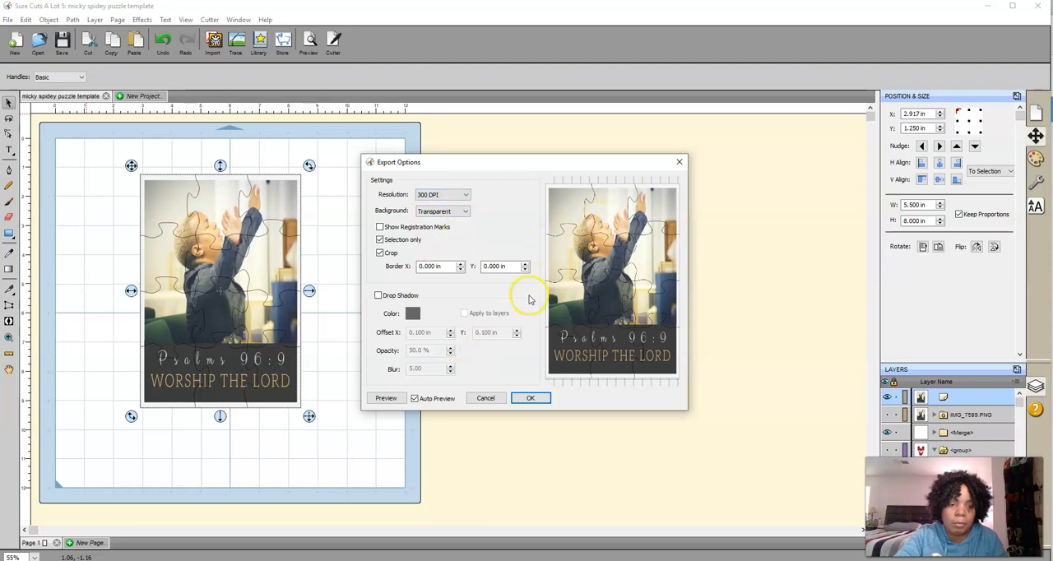
click(536, 399)
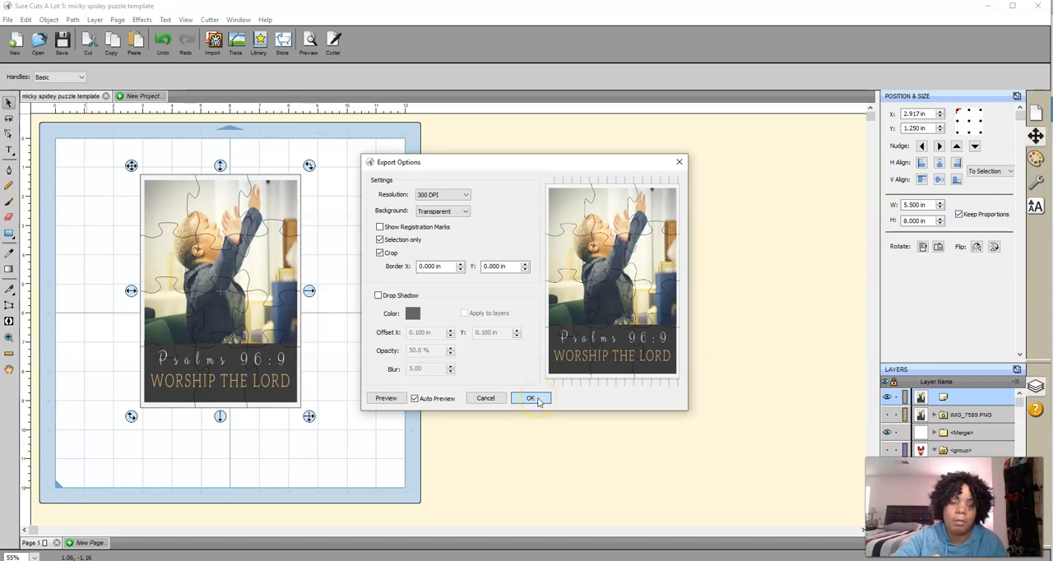
click(531, 398)
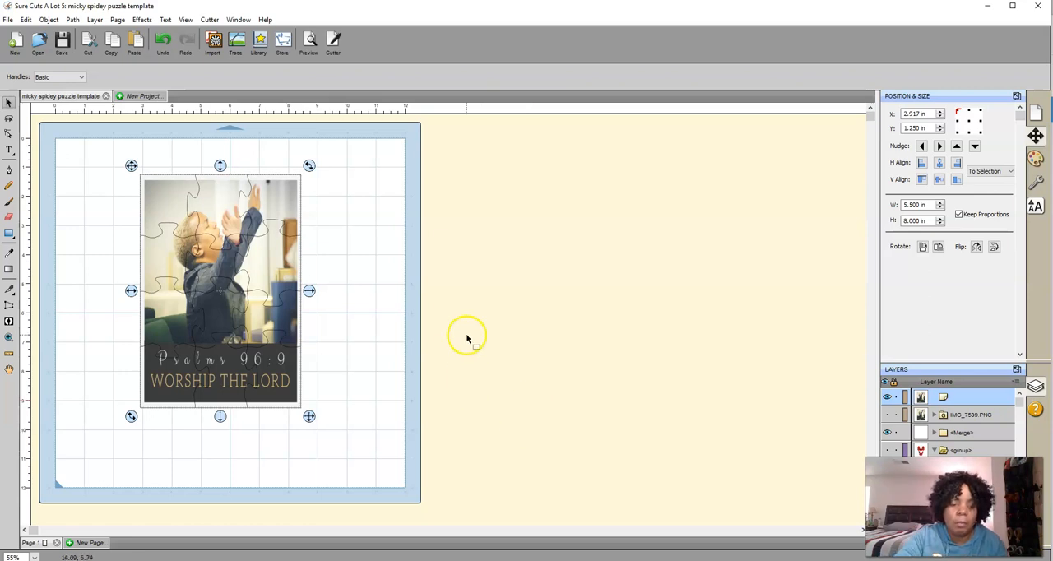
Switch to Cricut Design Space and start a new image upload, browsing the puzzle templates folder
mouse_move(480, 560)
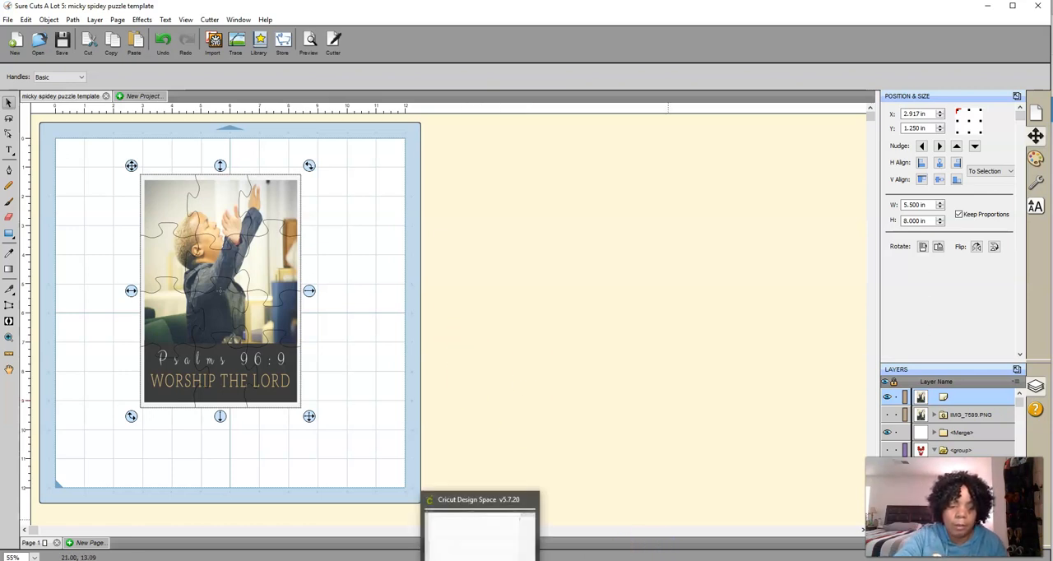
click(479, 526)
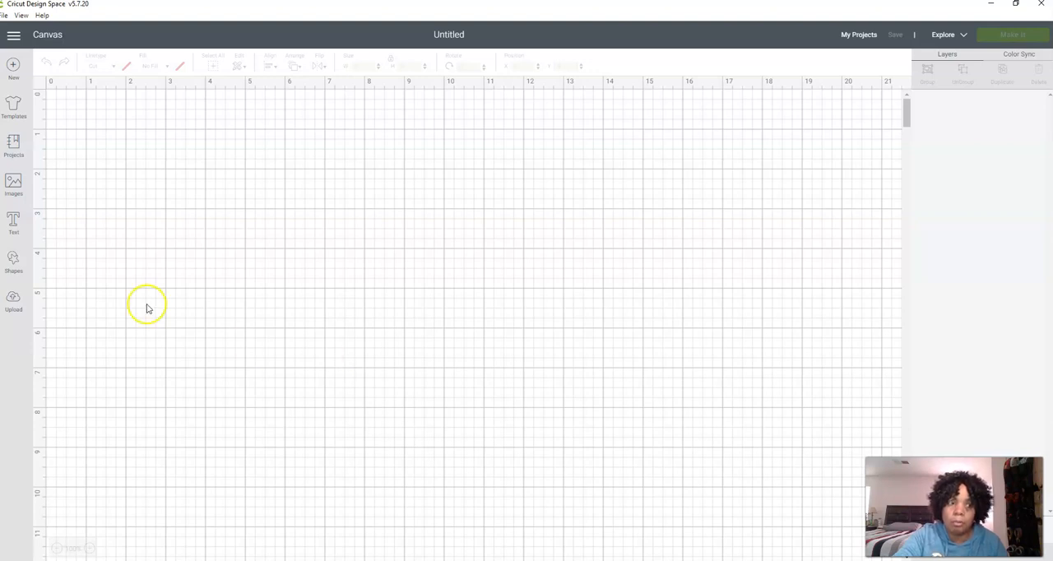
click(13, 301)
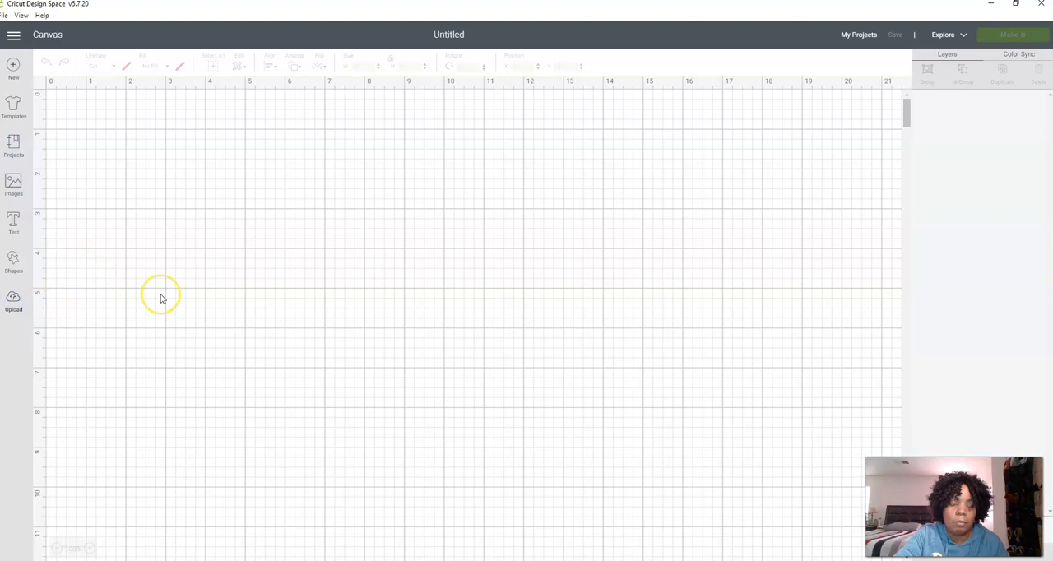
click(259, 275)
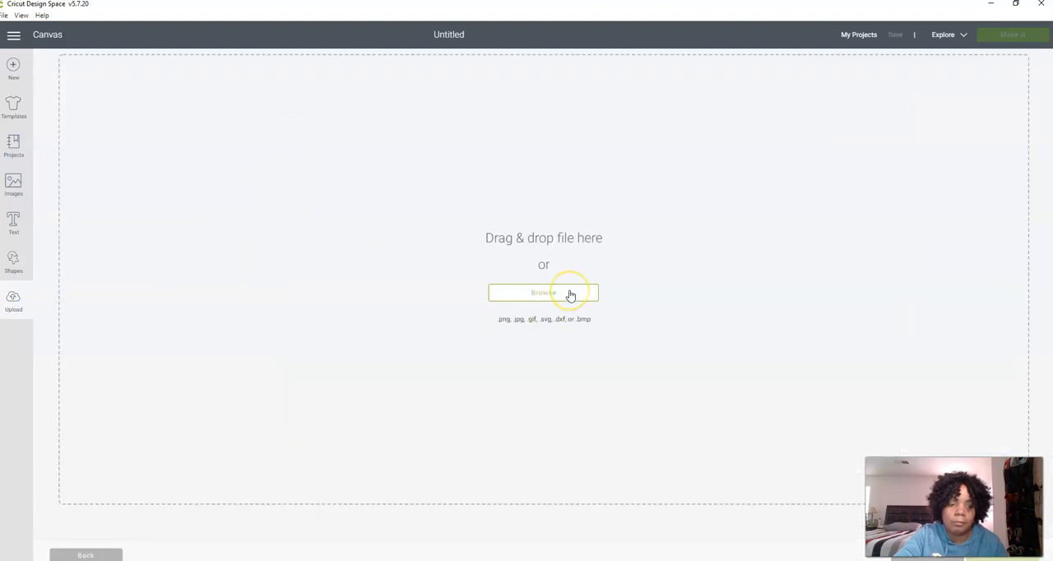
click(568, 293)
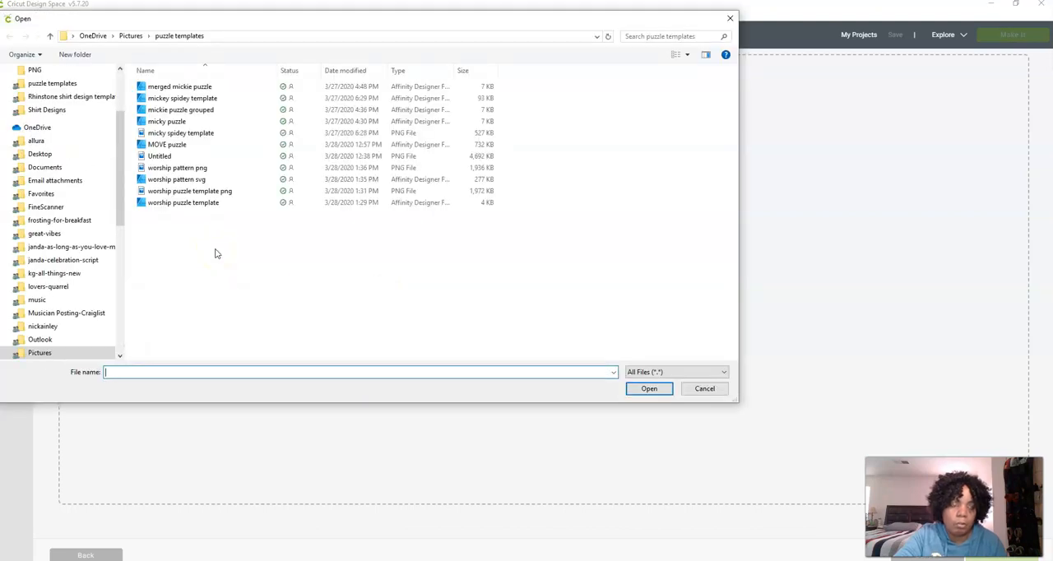
Try to import the "worship pattern svg" file despite its unsupported items, and reopen the file selection to replace it
double_click(211, 179)
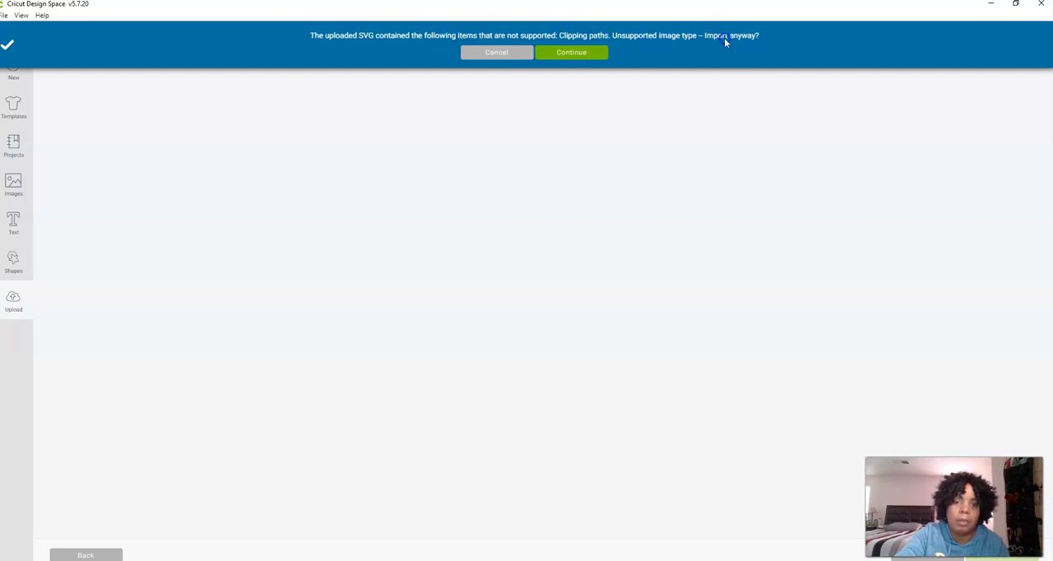
click(558, 56)
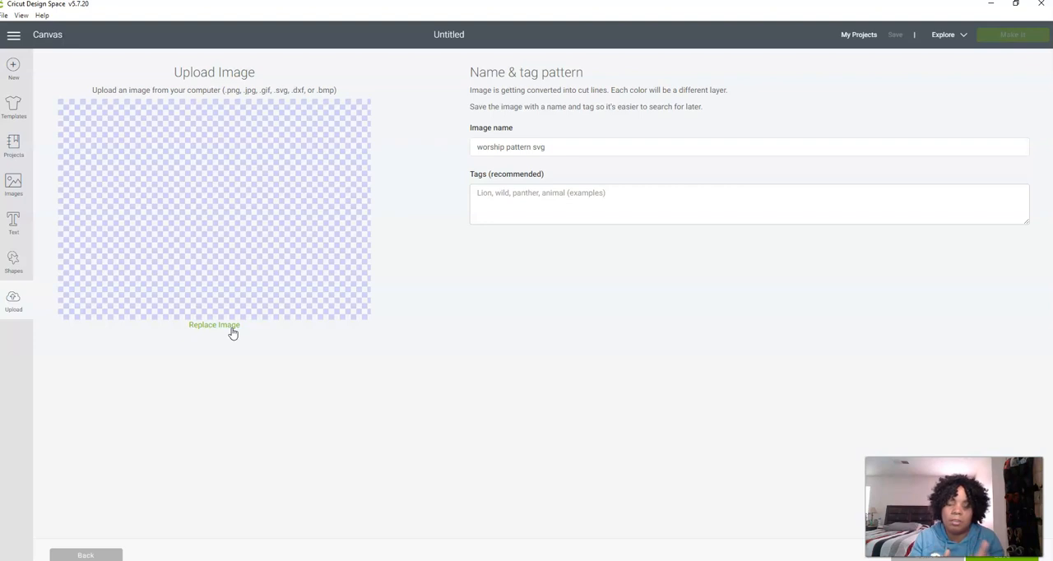
click(232, 324)
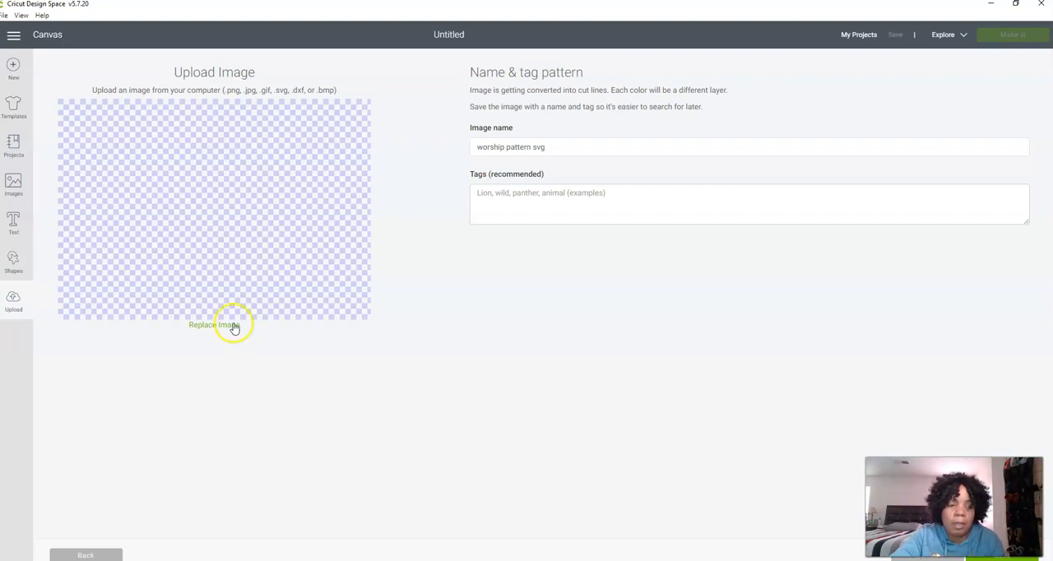
click(337, 324)
click(534, 296)
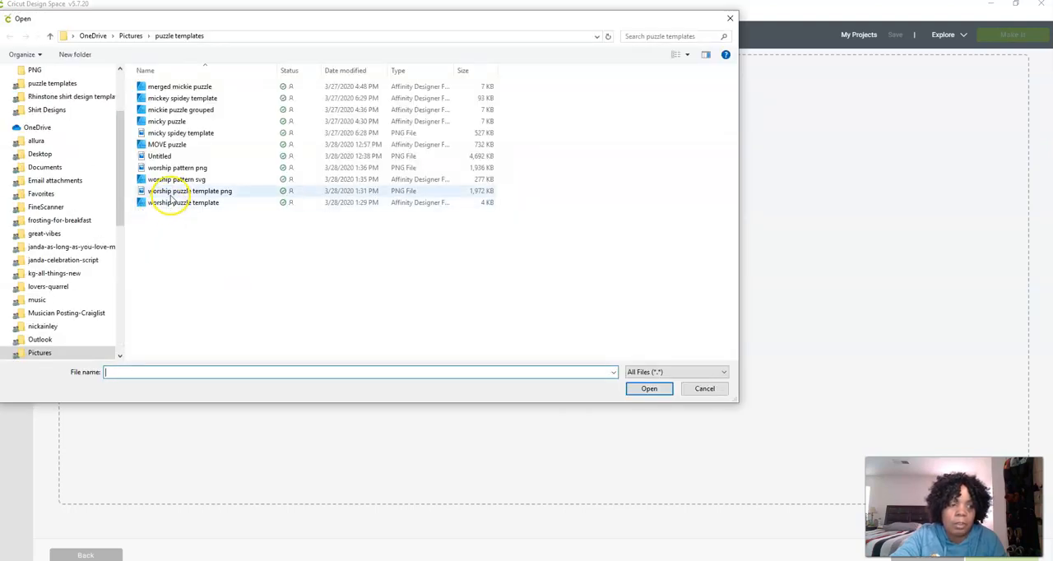
Load the "worship pattern png" file for upload and set its image type to Complex
double_click(177, 168)
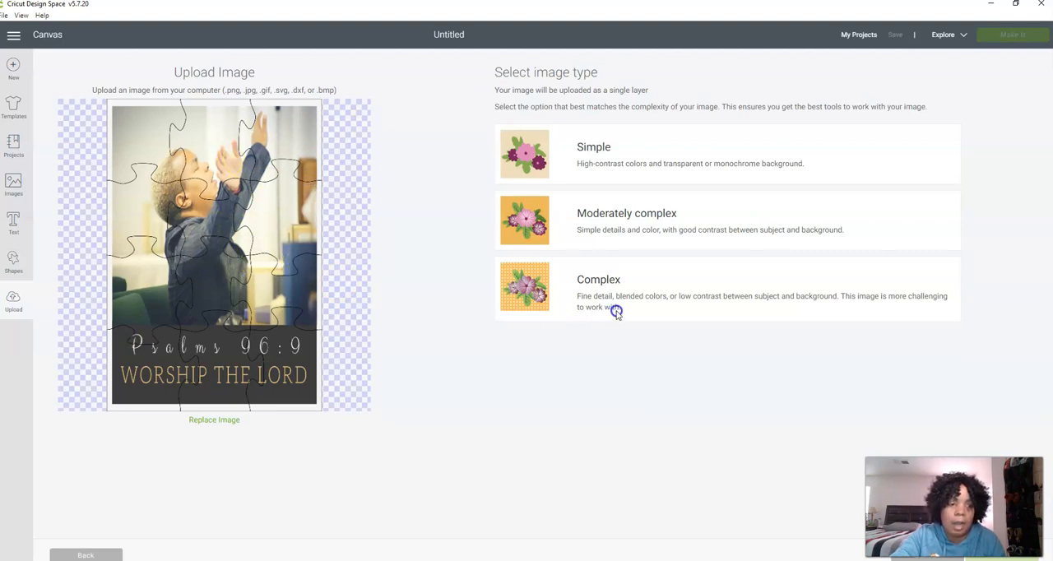
click(635, 150)
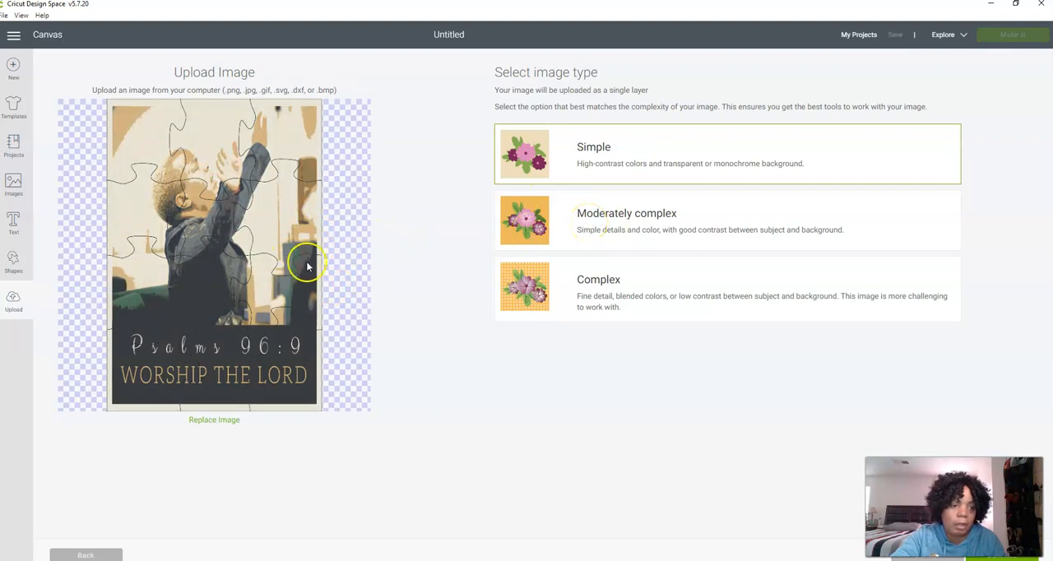
click(587, 284)
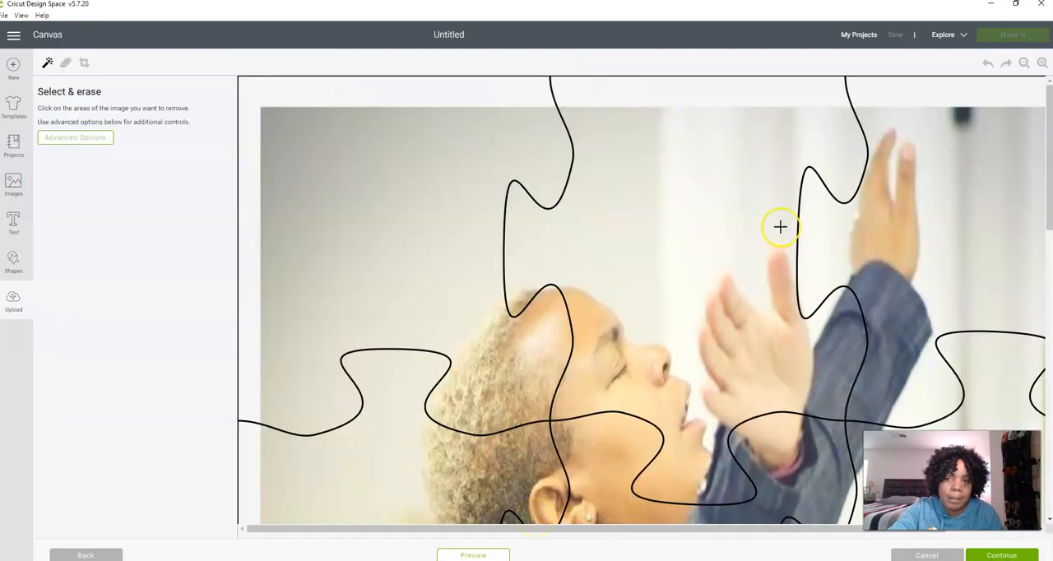
Preview the cut shape of the whole puzzle image and save it as a Print Then Cut image
click(1024, 63)
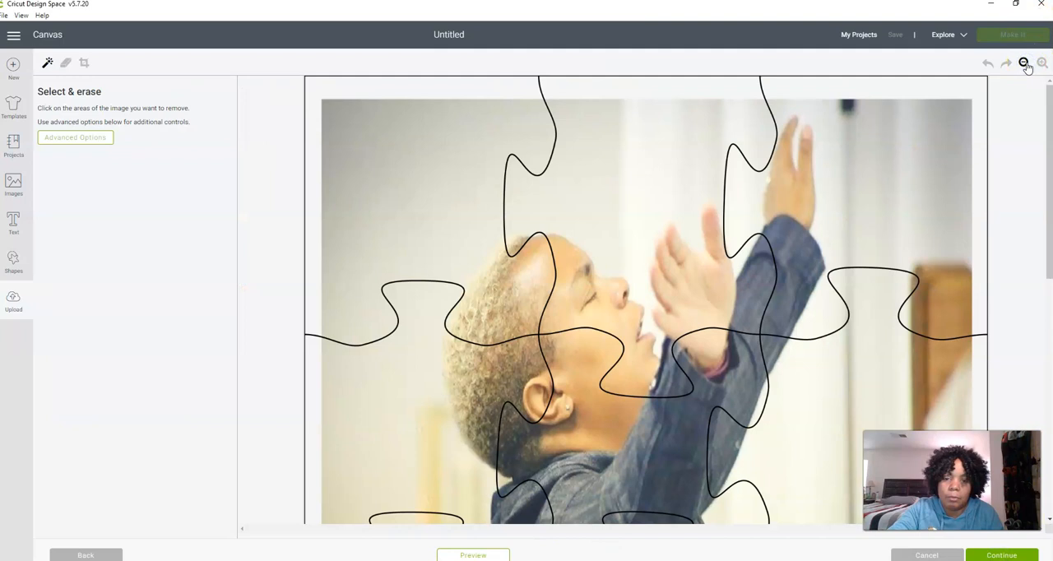
click(1023, 63)
click(1024, 63)
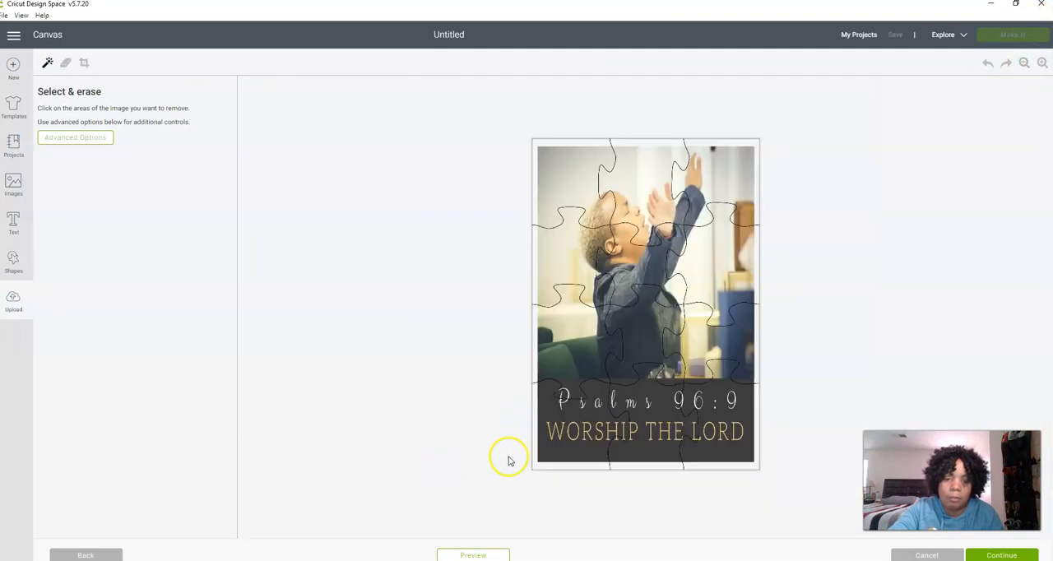
click(494, 557)
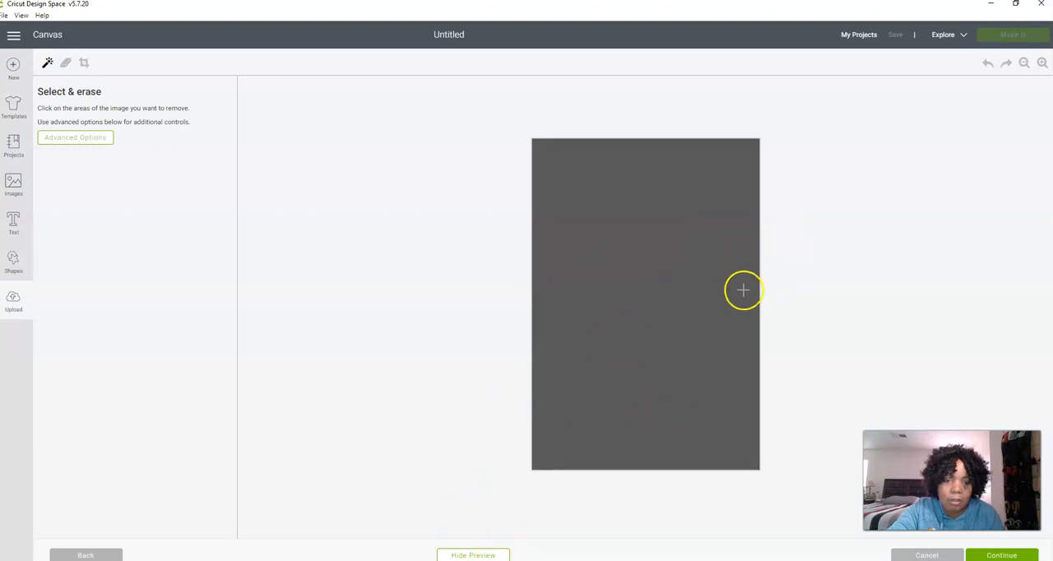
click(486, 556)
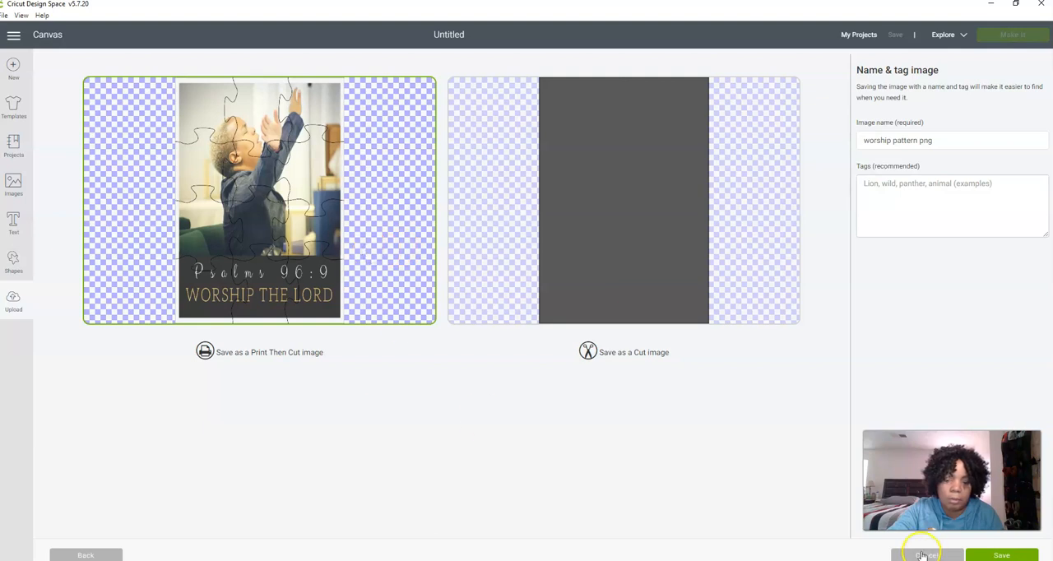
click(983, 556)
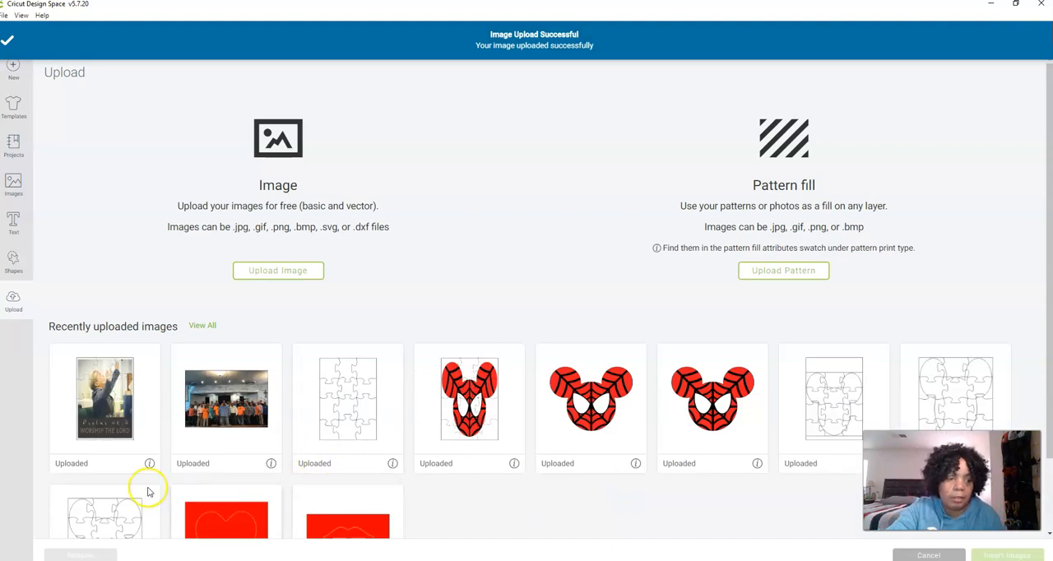
Upload the "worship puzzle template" vector file from the puzzle templates folder as another image
click(264, 275)
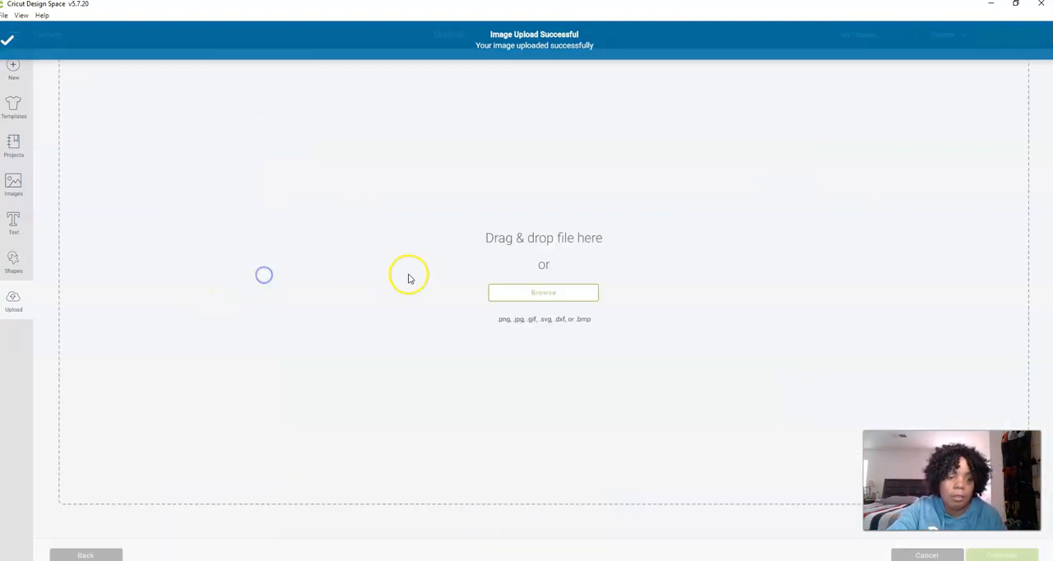
click(513, 298)
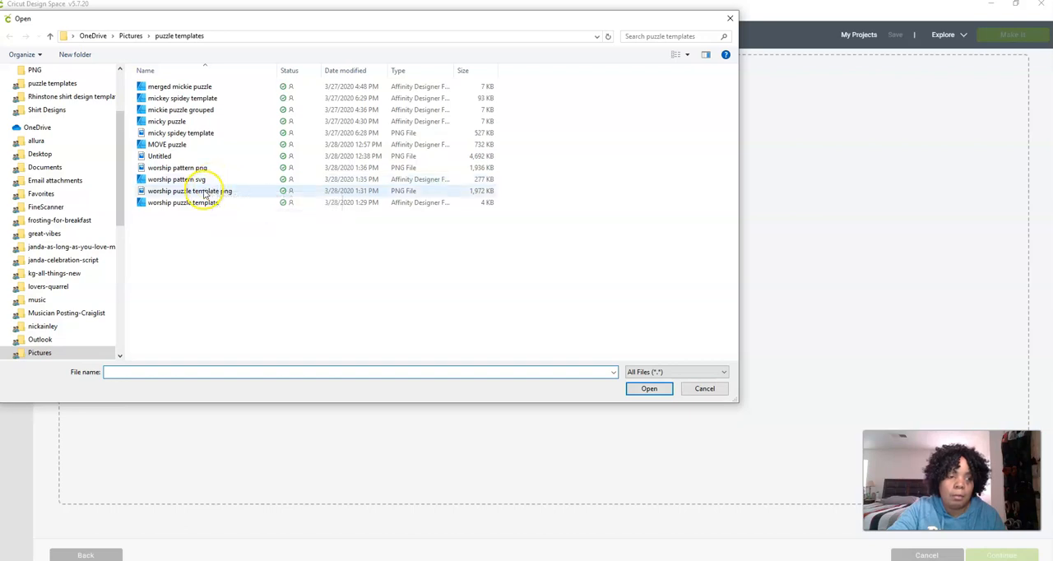
click(190, 206)
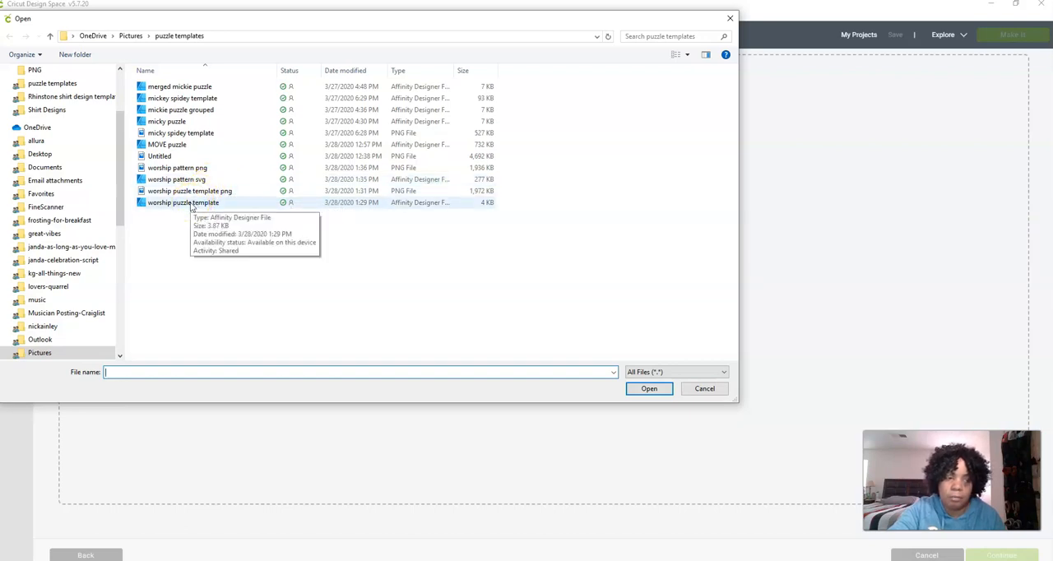
double_click(192, 203)
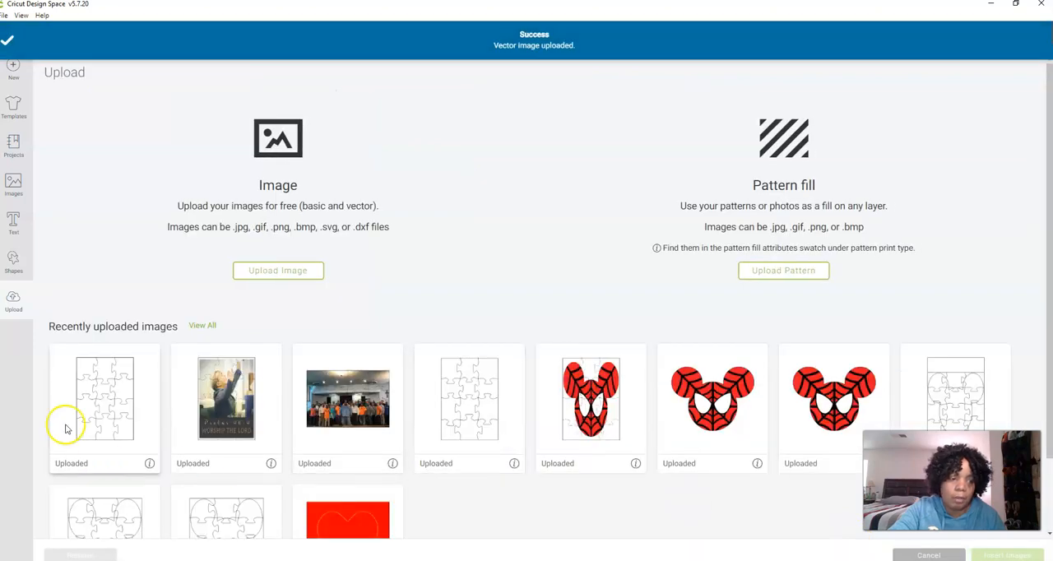
Select the "mickey spidey template" and "worship puzzle template" puzzle outlines among the recently uploaded images
click(445, 423)
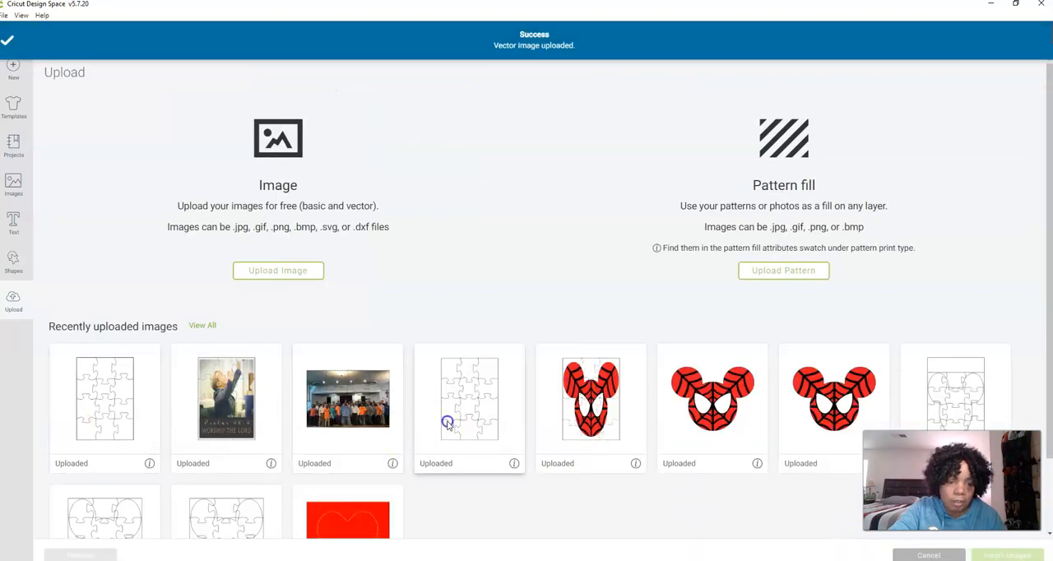
click(154, 418)
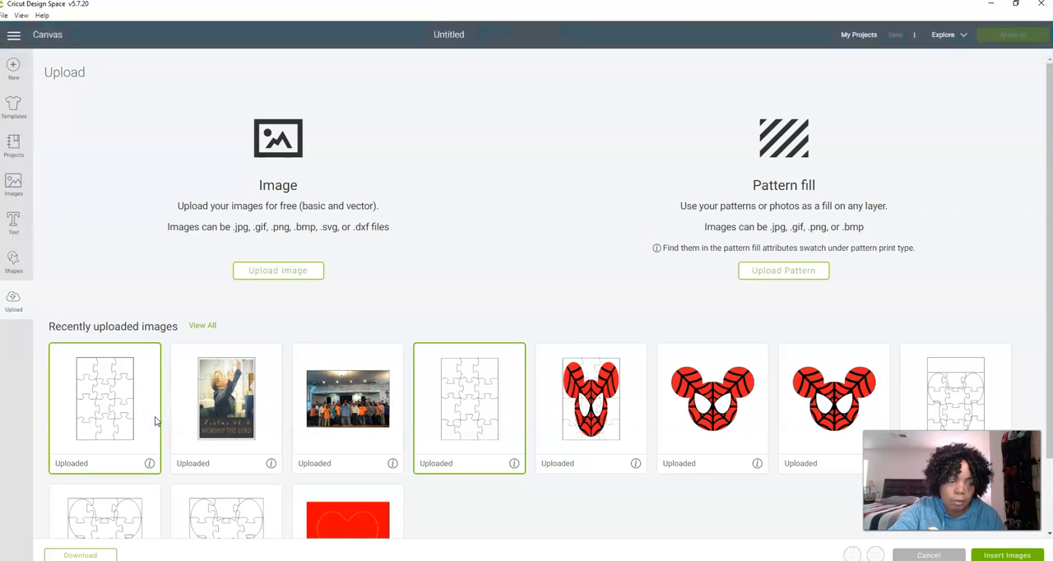
click(119, 385)
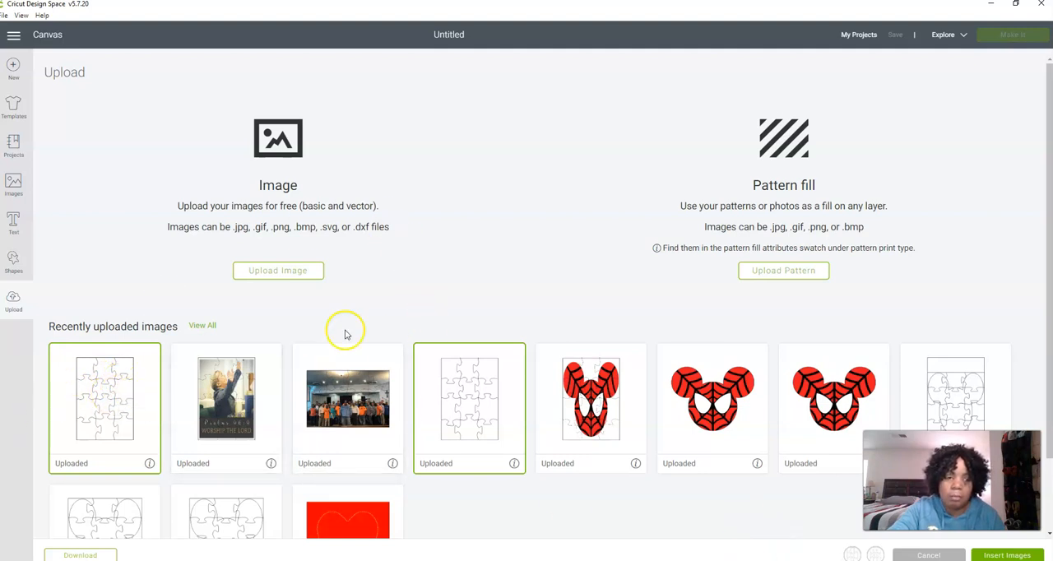
Load the "worship pattern png" file again as a new image upload and choose Complex as its image type
click(274, 277)
click(555, 292)
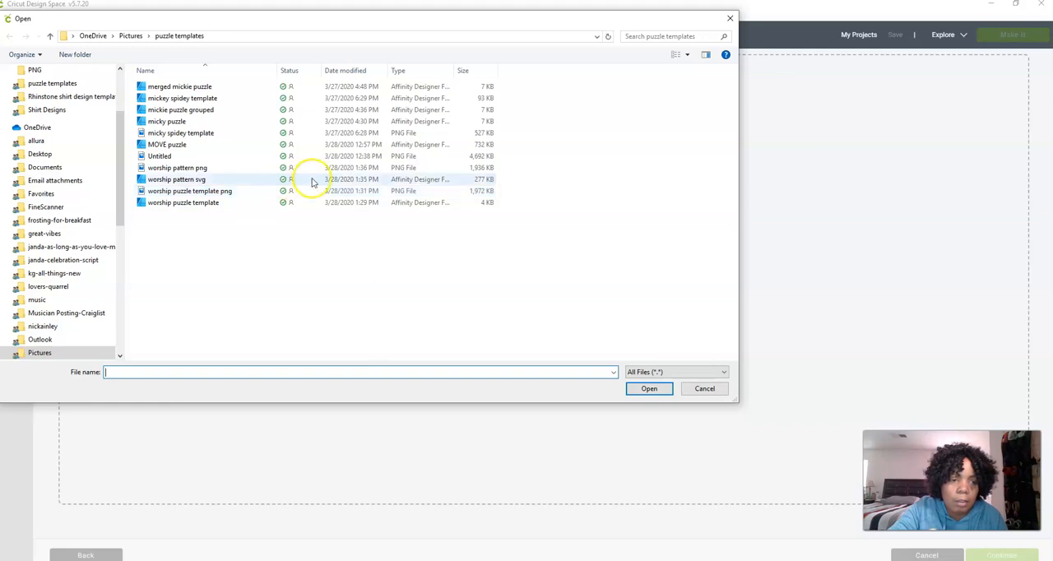
click(204, 168)
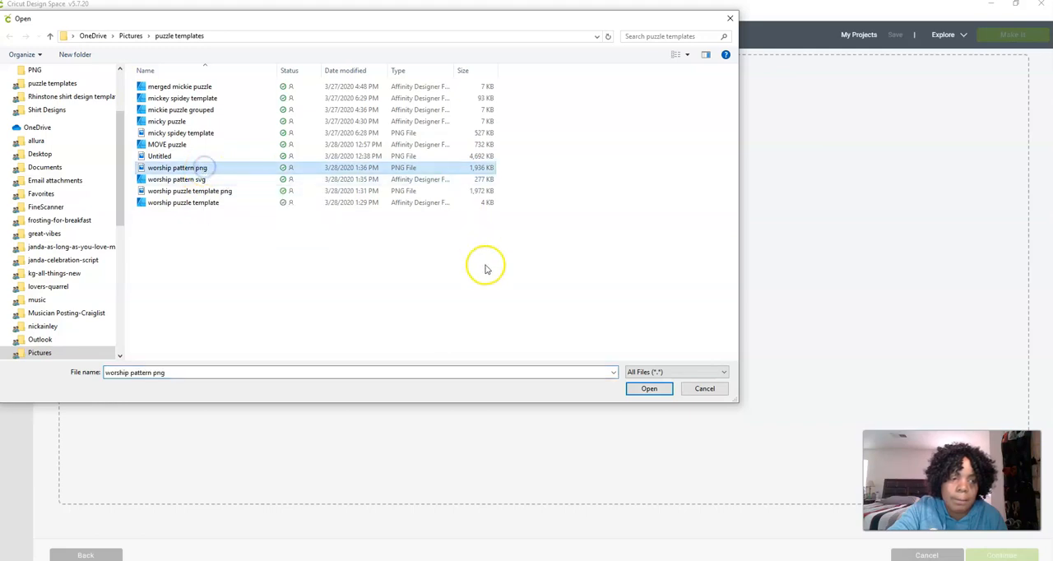
click(669, 391)
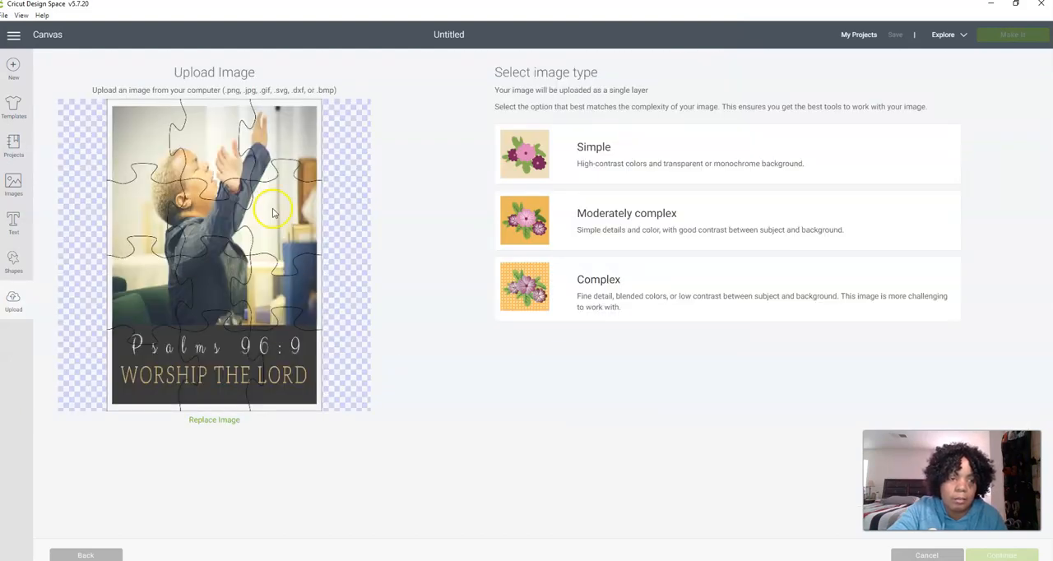
click(622, 279)
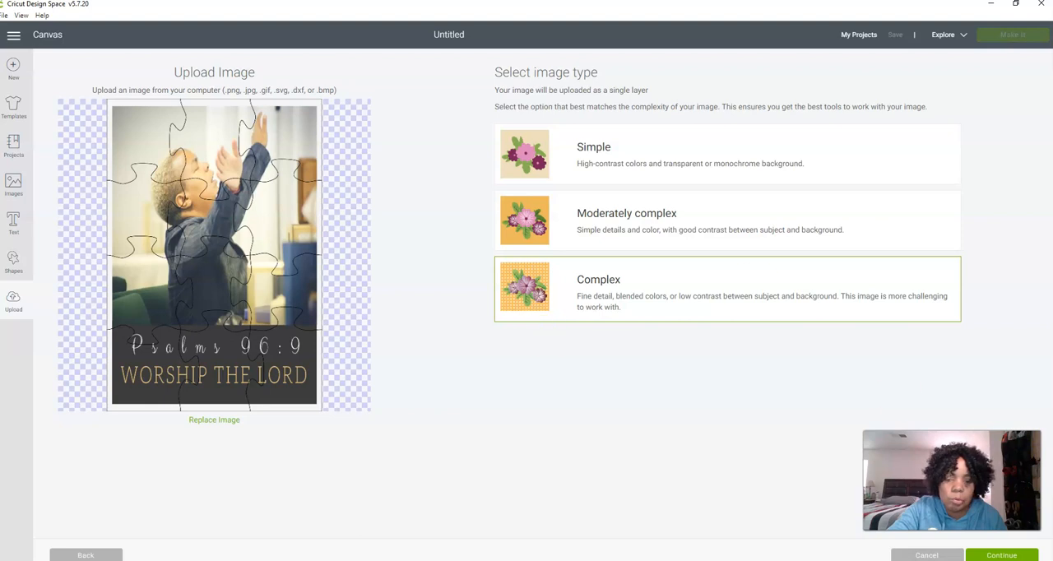
Keep the whole photo puzzle without erasing anything and save it as a Print Then Cut image named "worship pattern png"
click(997, 555)
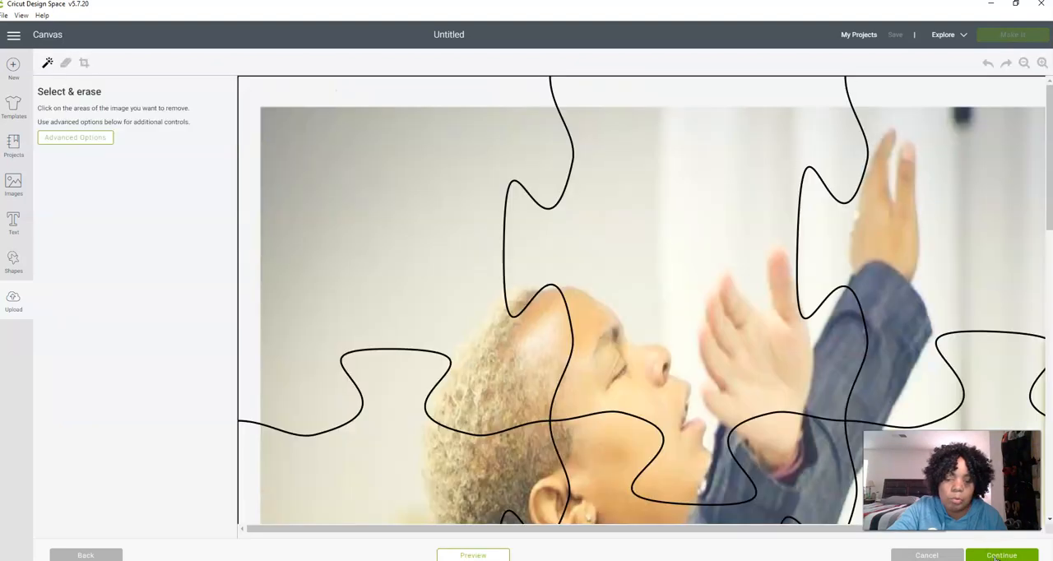
click(1023, 63)
click(1023, 63)
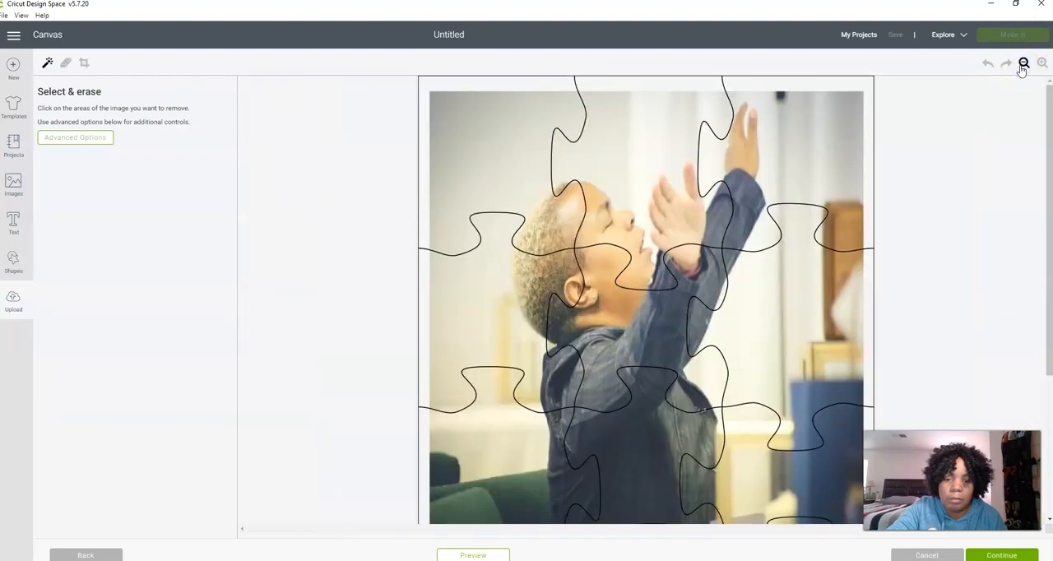
click(1023, 64)
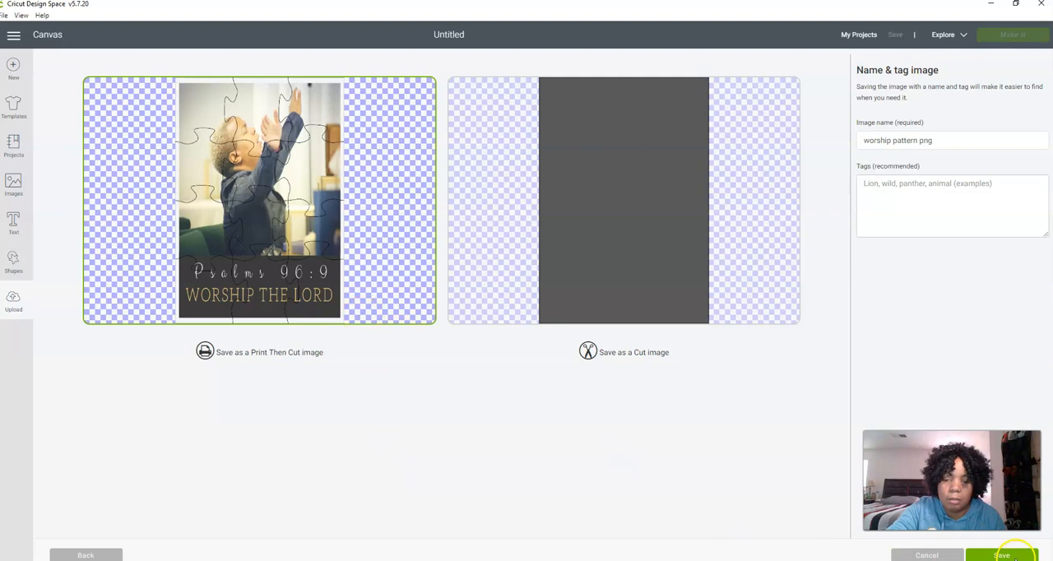
click(1017, 557)
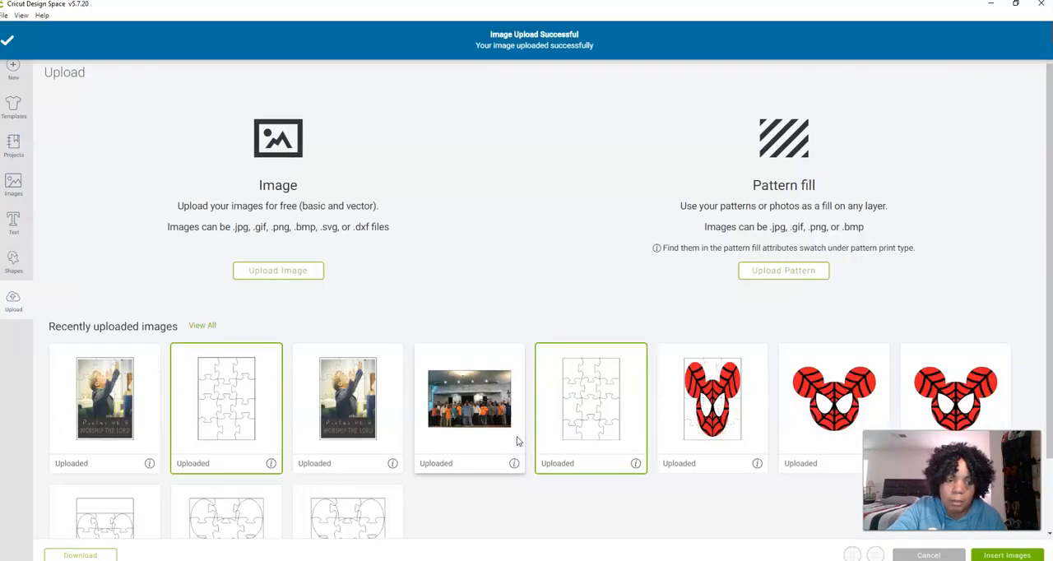
Try to upload the "worship pattern svg" file, cancel its import, and try "worship puzzle template png" instead
click(315, 275)
click(570, 293)
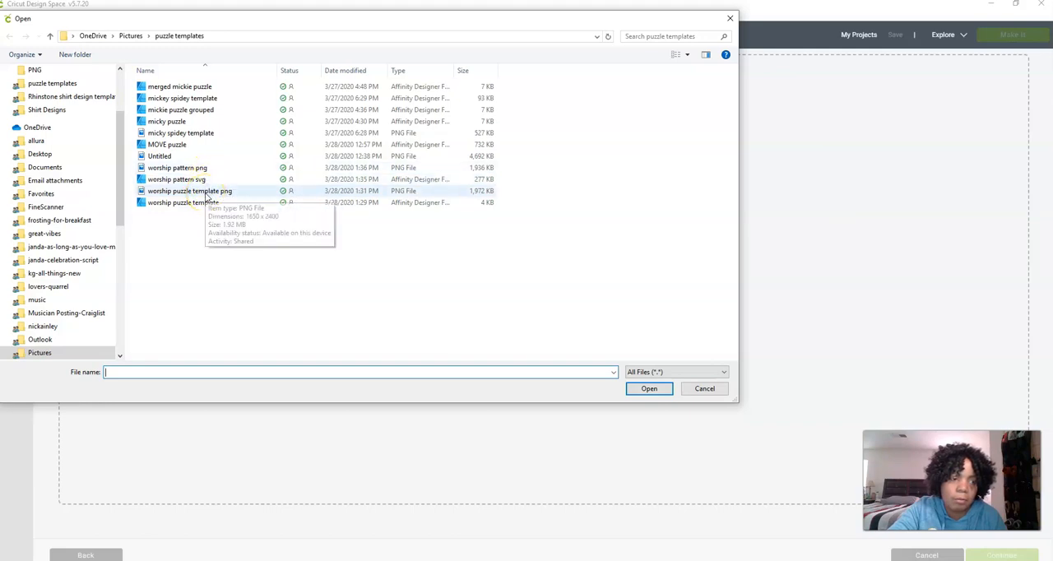
click(207, 195)
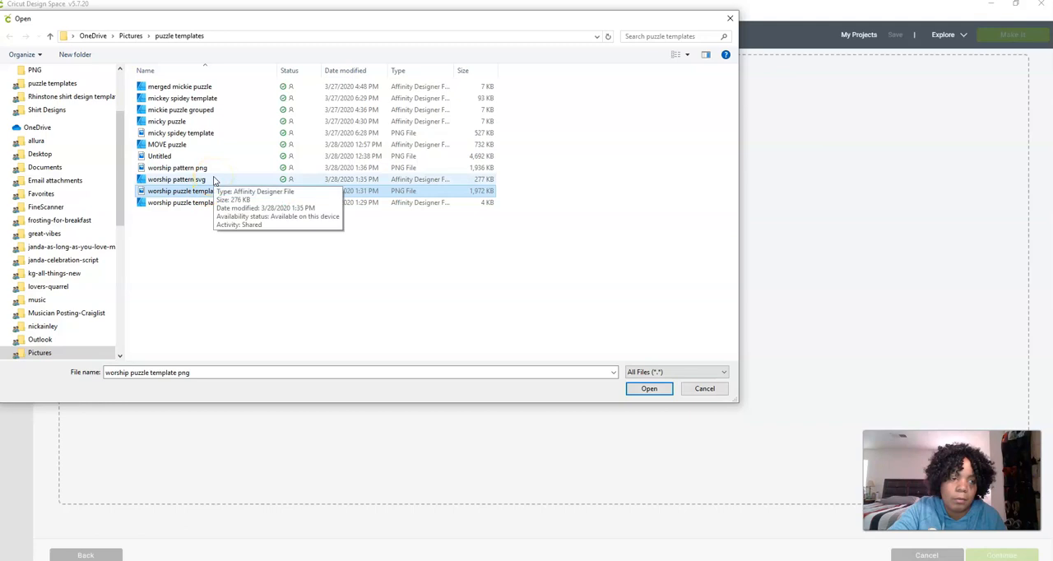
click(213, 180)
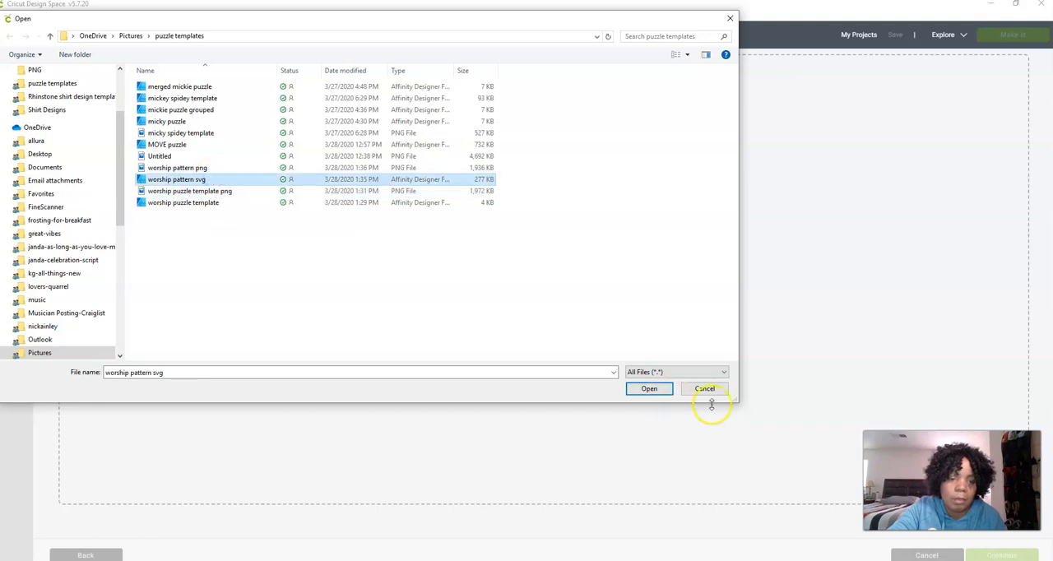
click(632, 388)
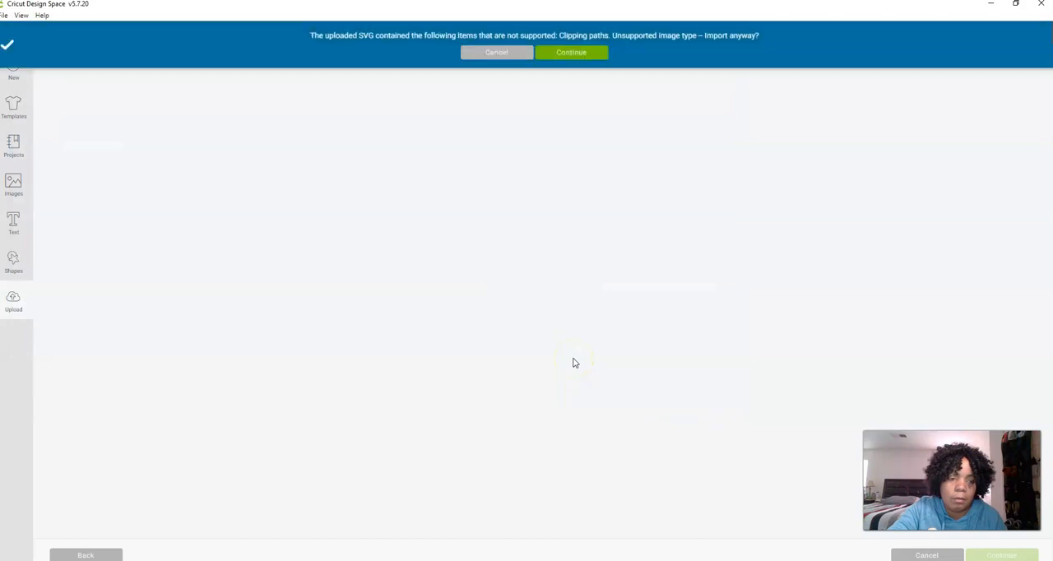
click(520, 51)
click(555, 293)
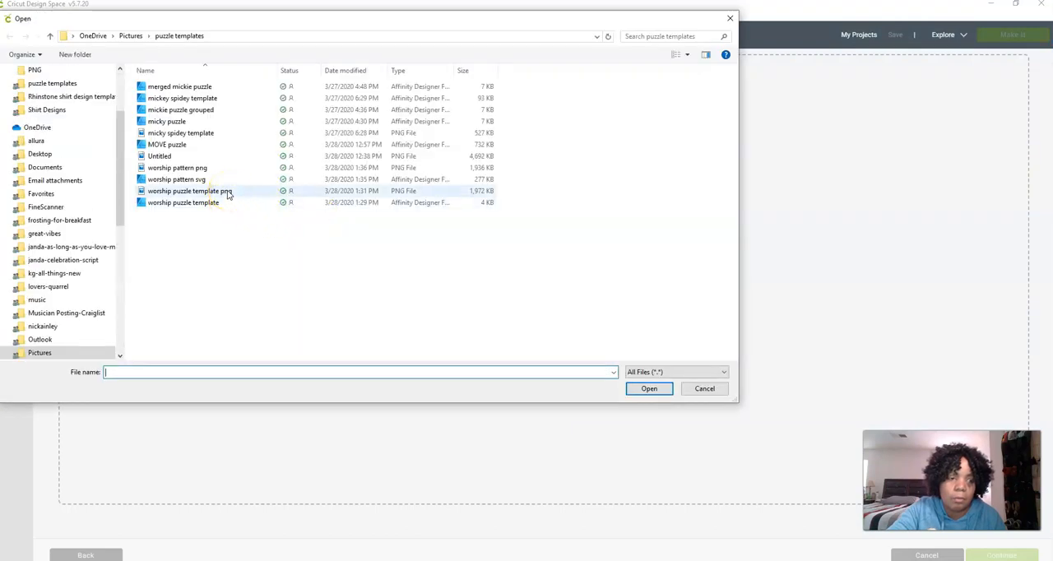
double_click(228, 194)
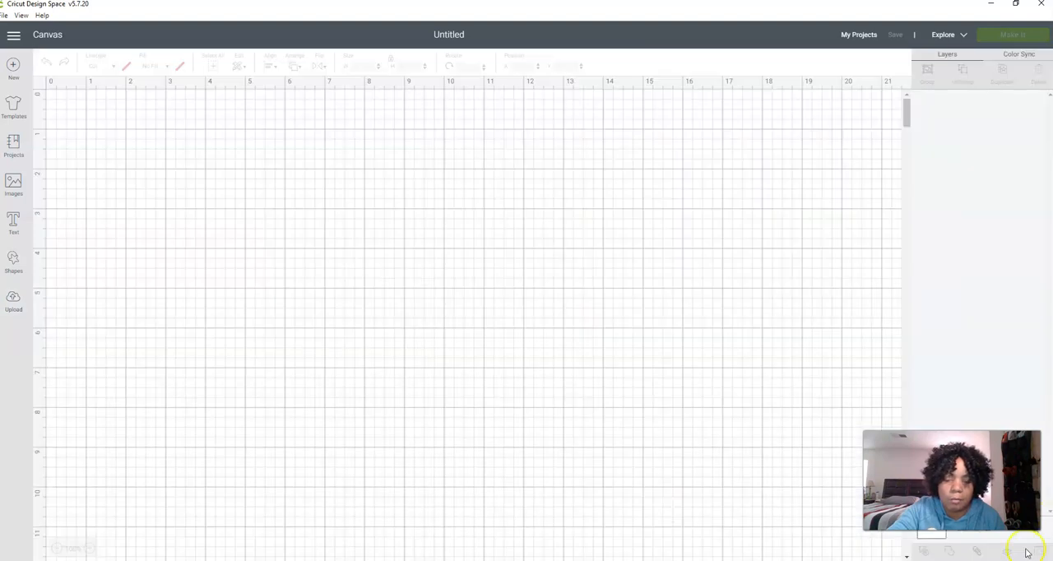
Add the uploaded "worship pattern png" image to the selected puzzle templates and insert all three onto the canvas
click(13, 303)
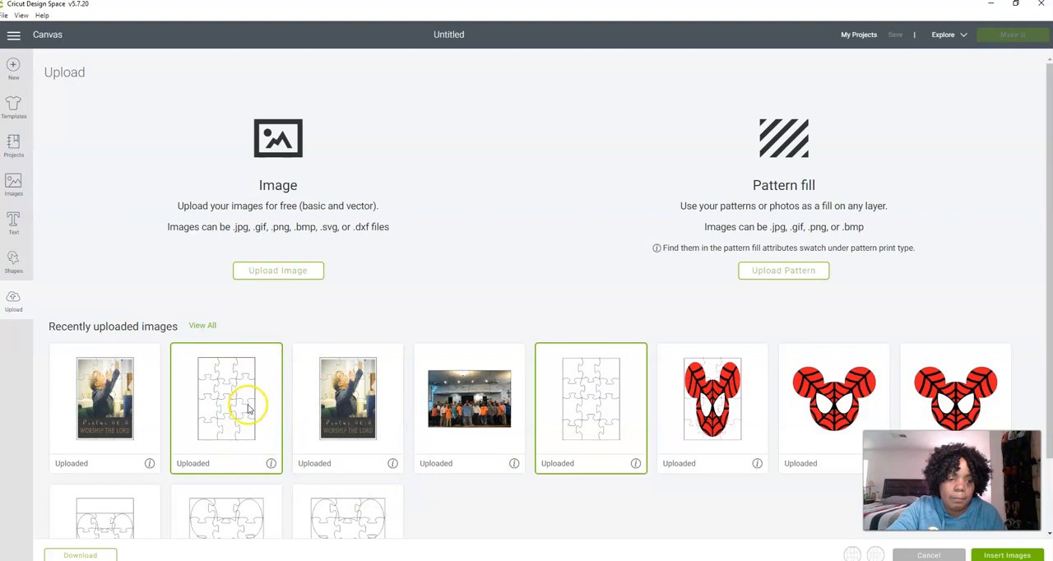
click(331, 398)
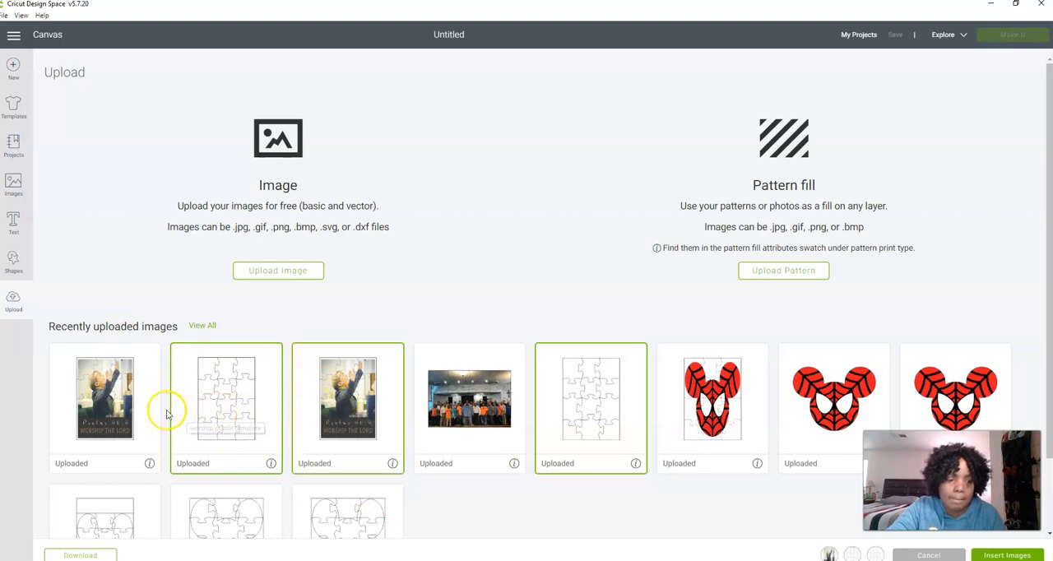
click(1007, 555)
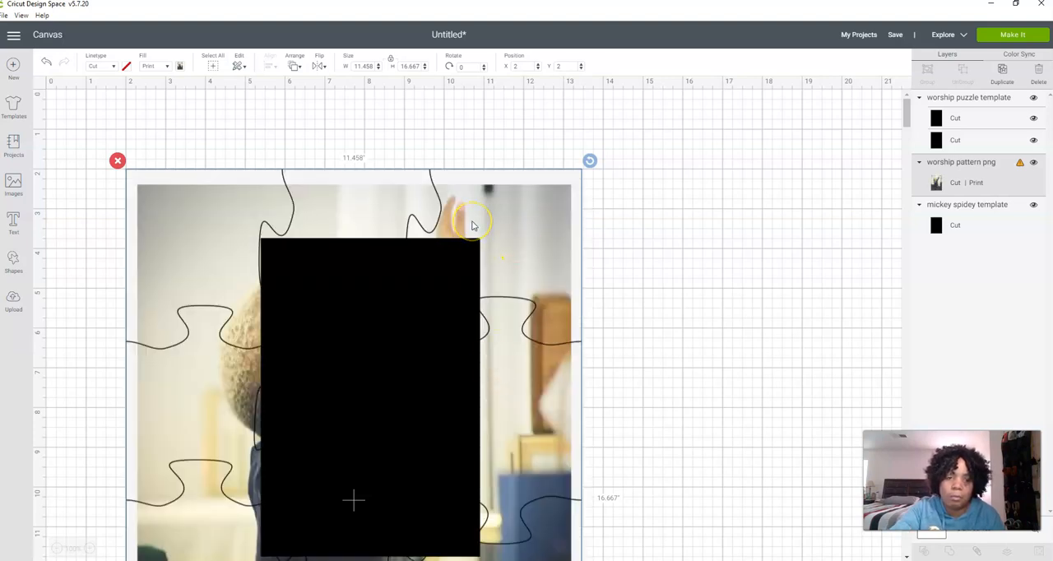
Hide the "worship pattern png" layer and move the worship puzzle template beside the mickey spidey template
click(1034, 163)
drag(460, 334, 761, 306)
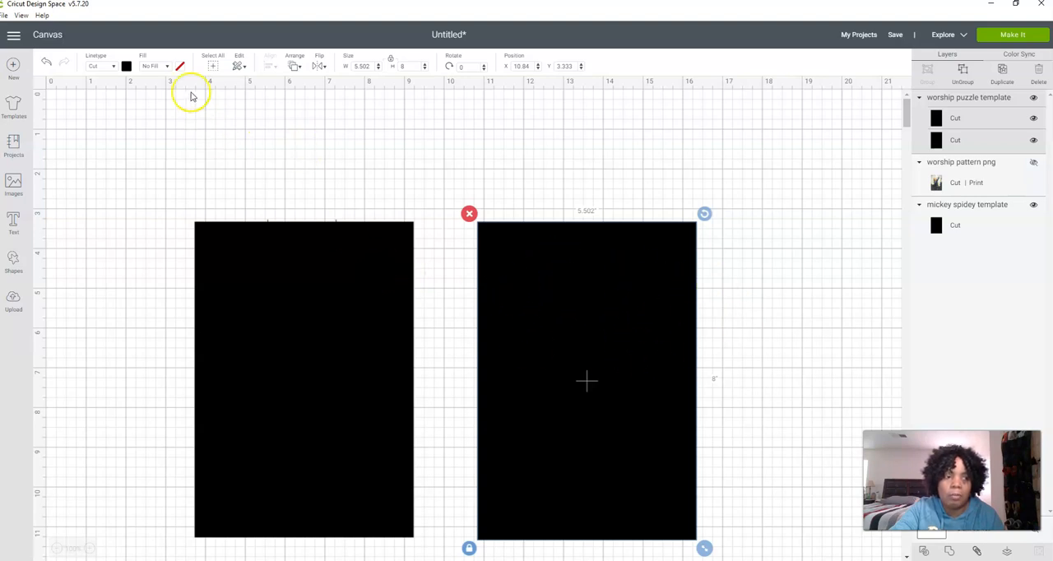
Change the material colour of both the worship puzzle template and the mickey spidey template from black to white
click(126, 67)
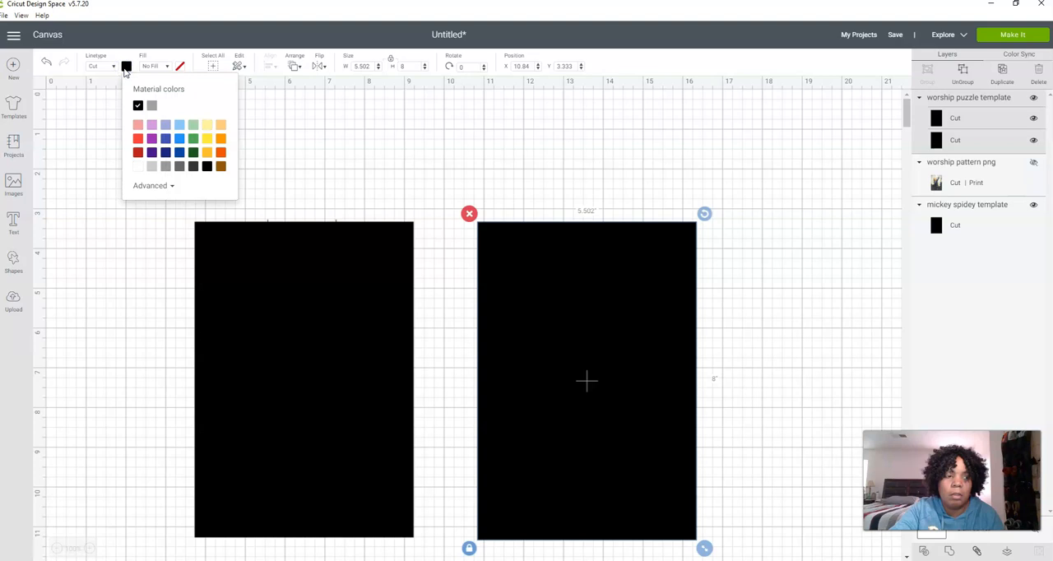
click(138, 166)
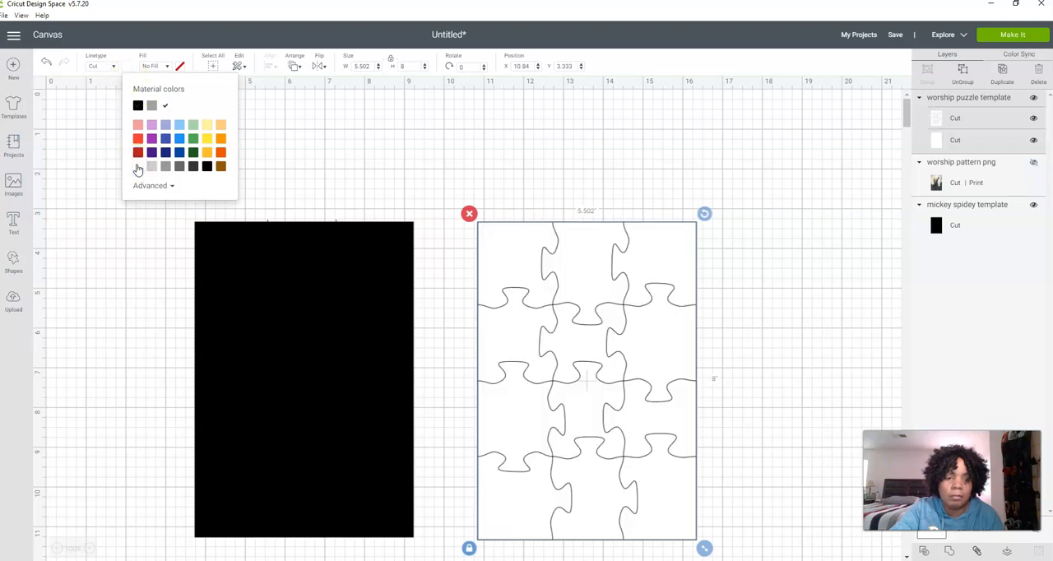
click(369, 366)
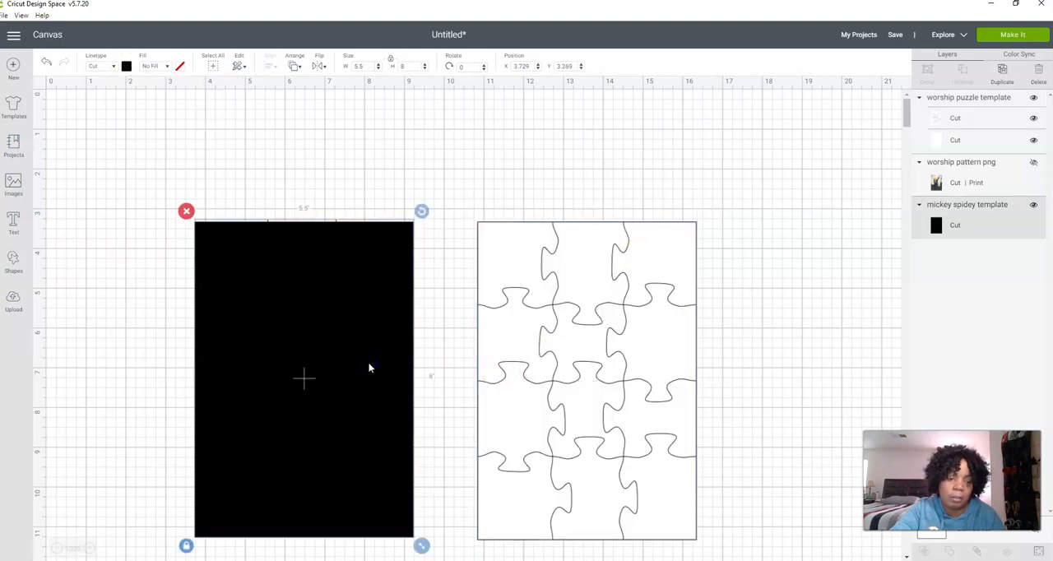
click(126, 67)
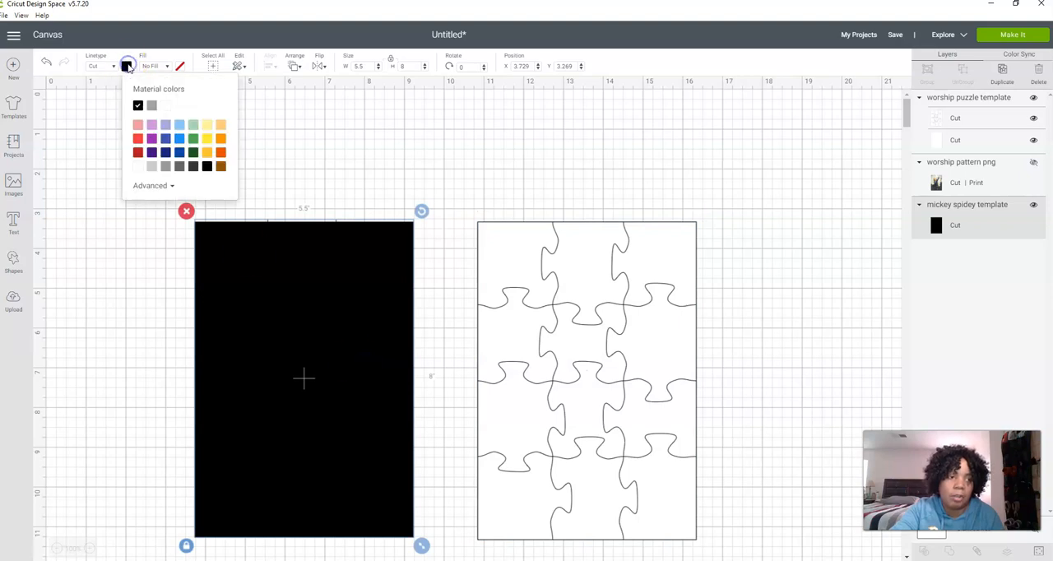
click(139, 168)
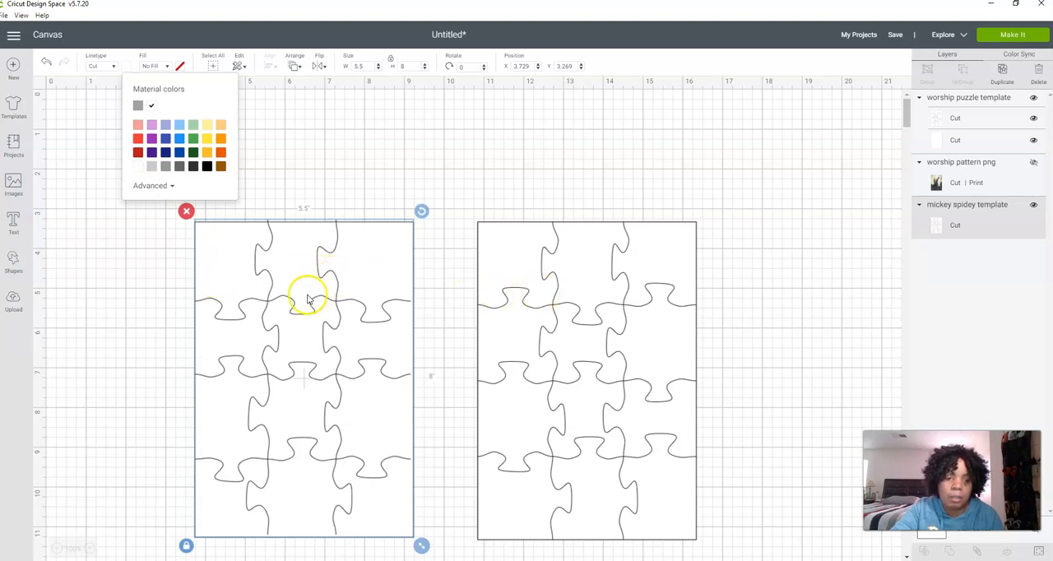
Set the worship puzzle template's width to 5.5 inches with its proportions unlocked, and lock the proportions again
click(532, 290)
scroll(532, 293, down, 3)
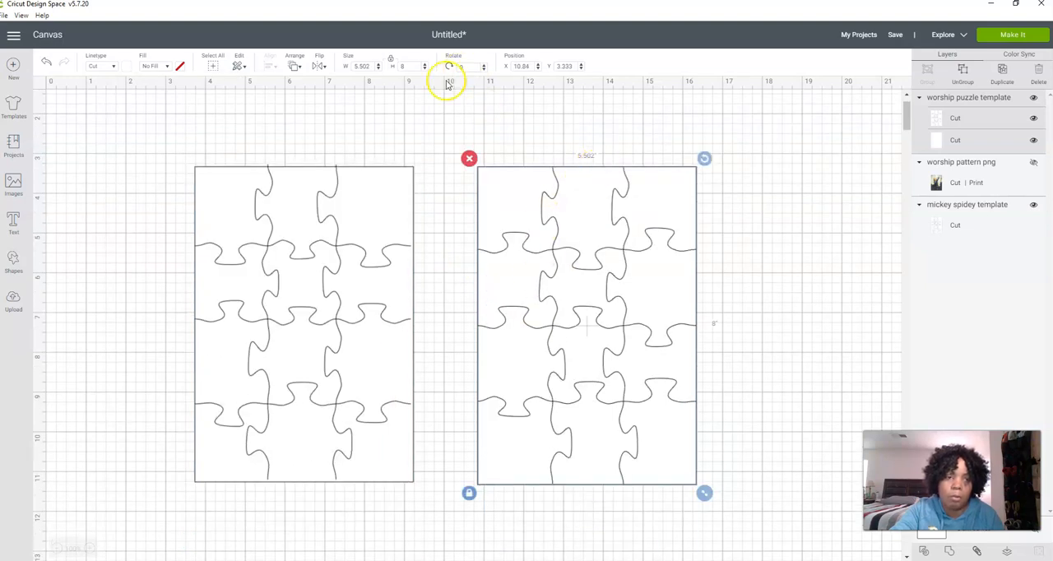
click(468, 494)
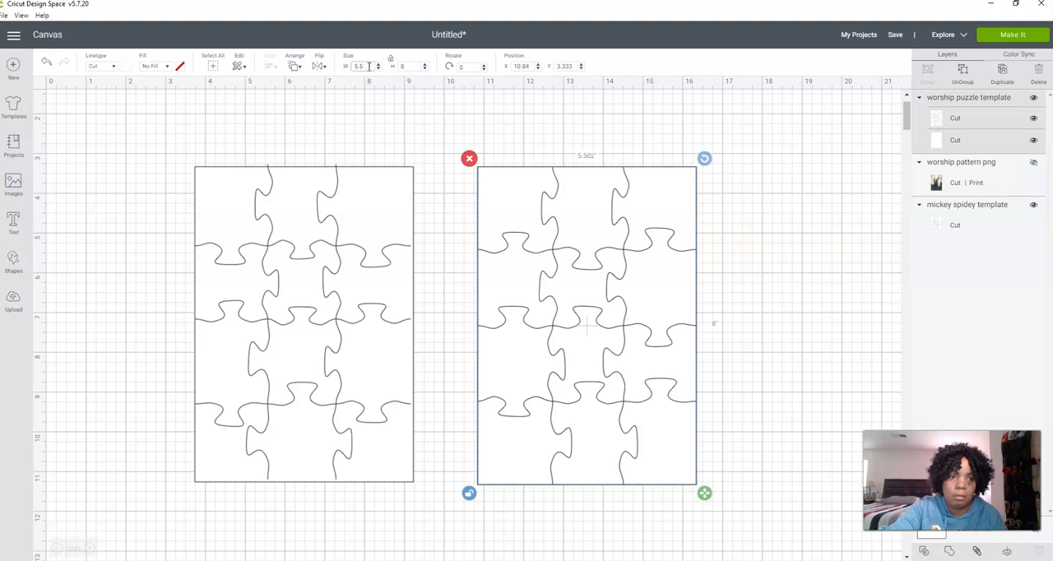
key(Tab)
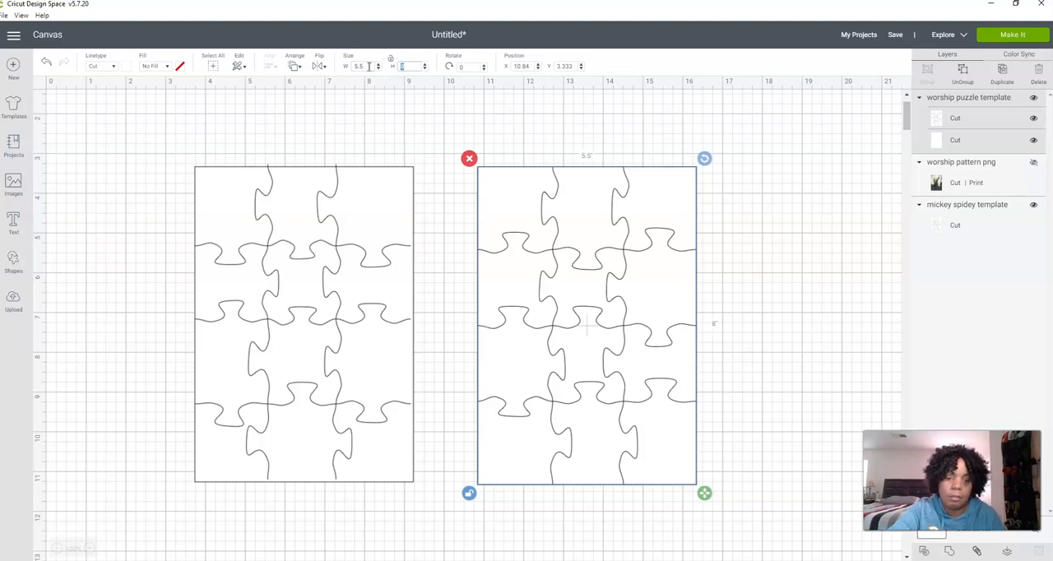
click(467, 494)
Show the hidden "worship pattern png" photo puzzle on the canvas again and look over its extent
click(277, 416)
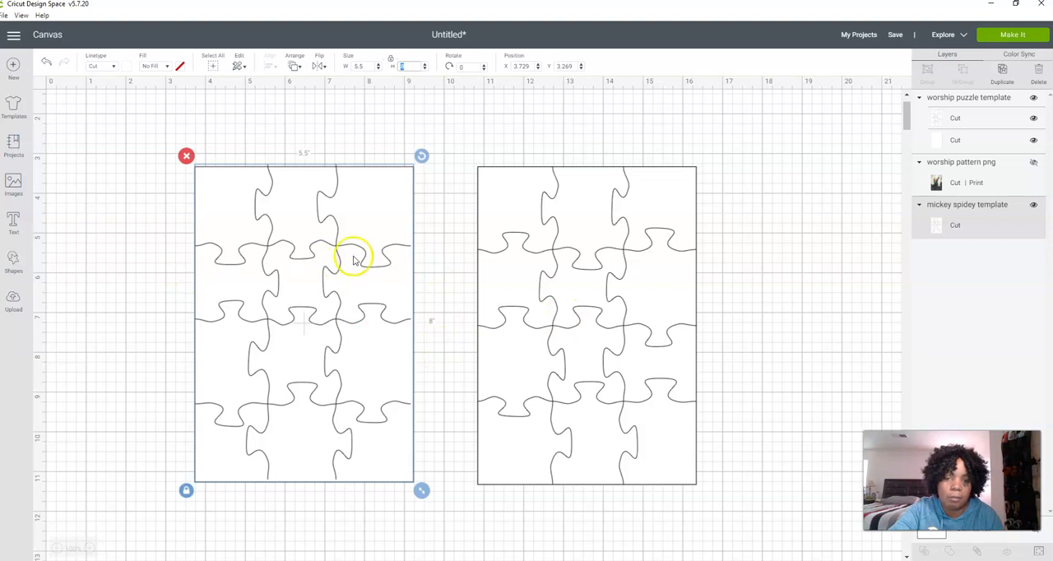
click(1034, 168)
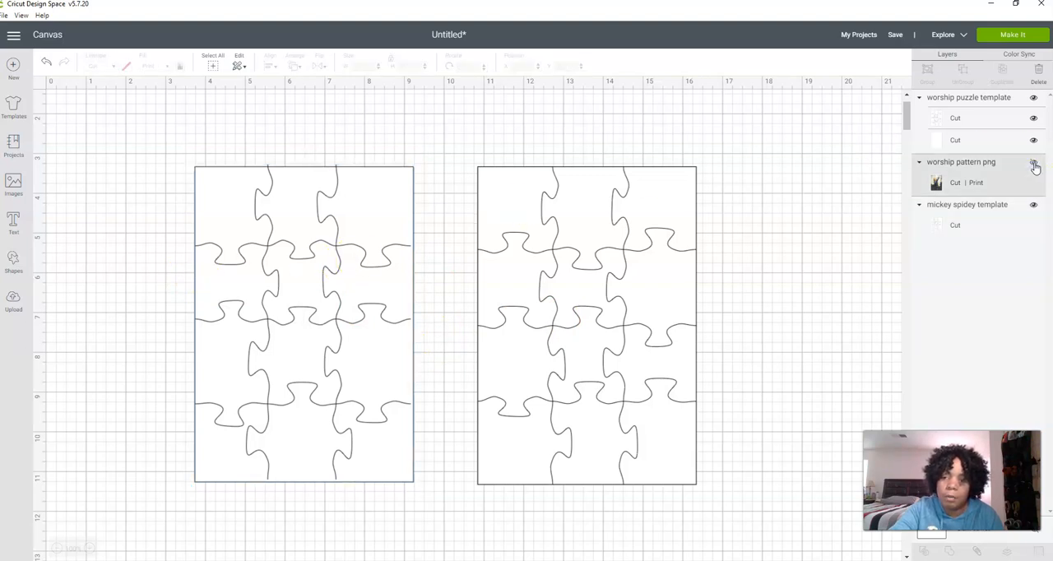
click(1034, 164)
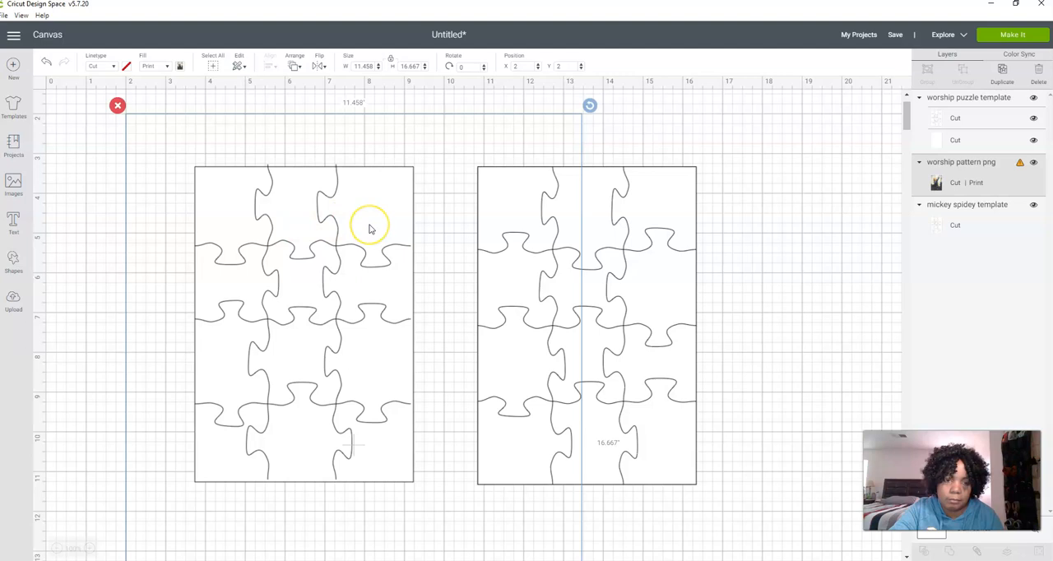
scroll(348, 246, down, 3)
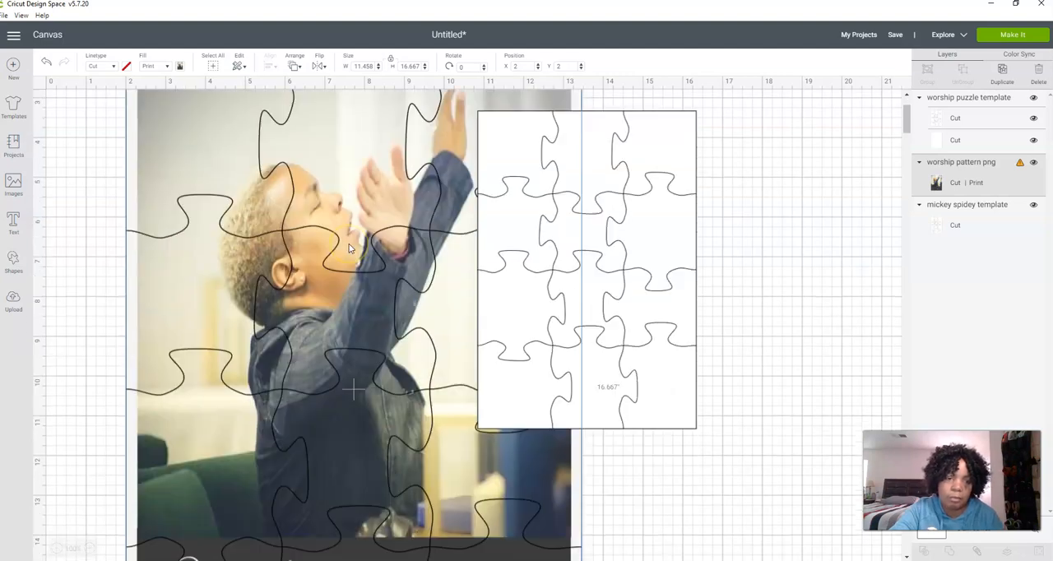
scroll(348, 246, up, 3)
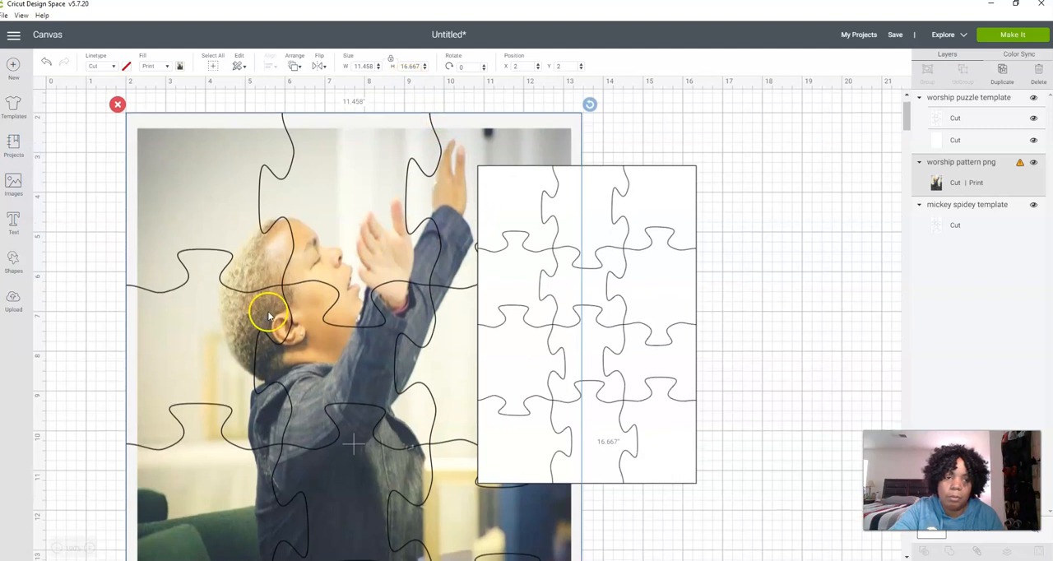
scroll(269, 315, down, 6)
scroll(269, 315, up, 3)
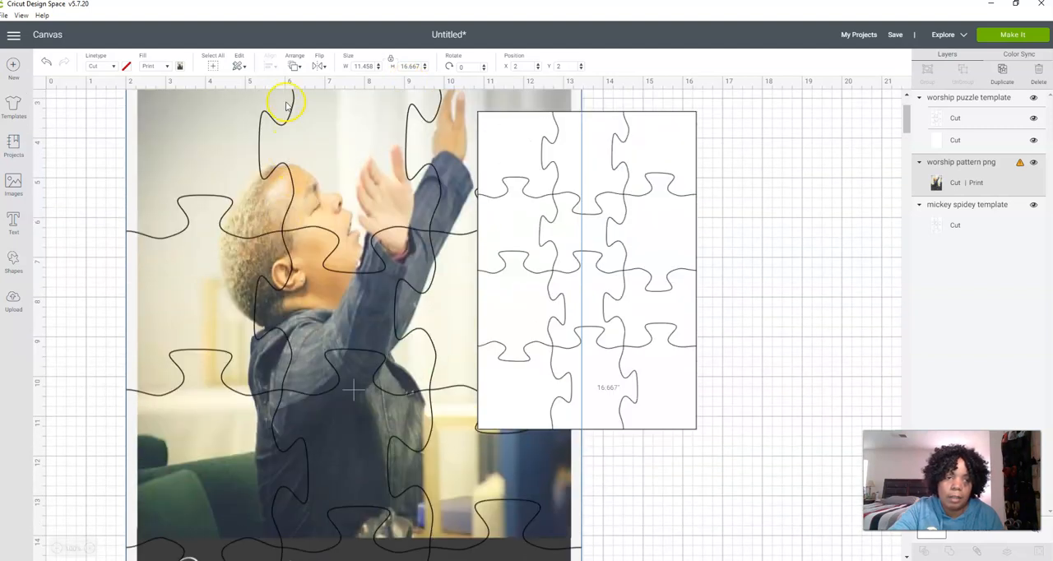
Set the worship pattern photo puzzle to 5.5 inches wide and 8 inches high with proportions unlocked, and lock the proportions again
click(393, 60)
double_click(368, 67)
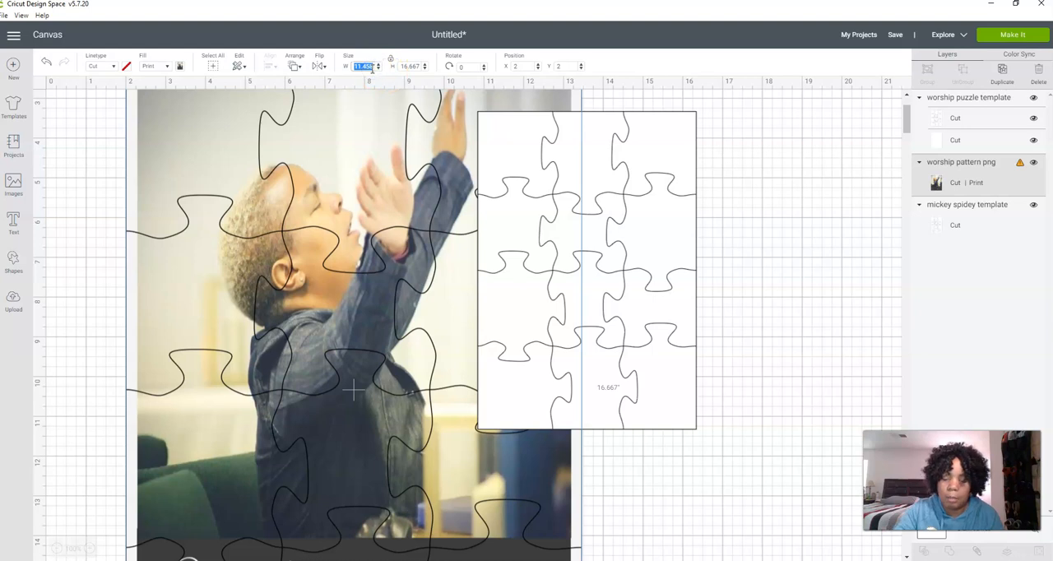
key(Tab)
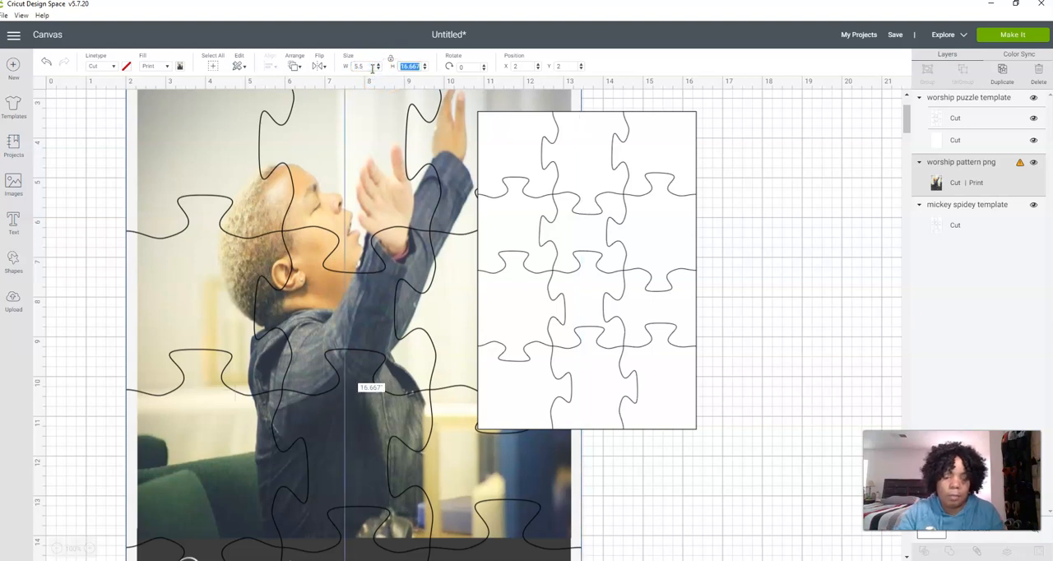
text(8)
key(Tab)
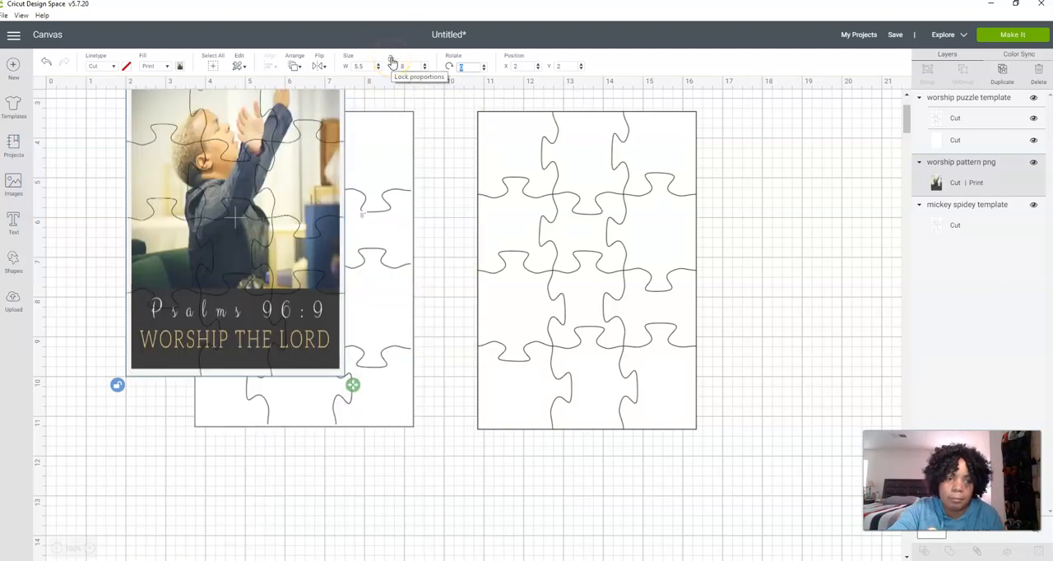
click(392, 62)
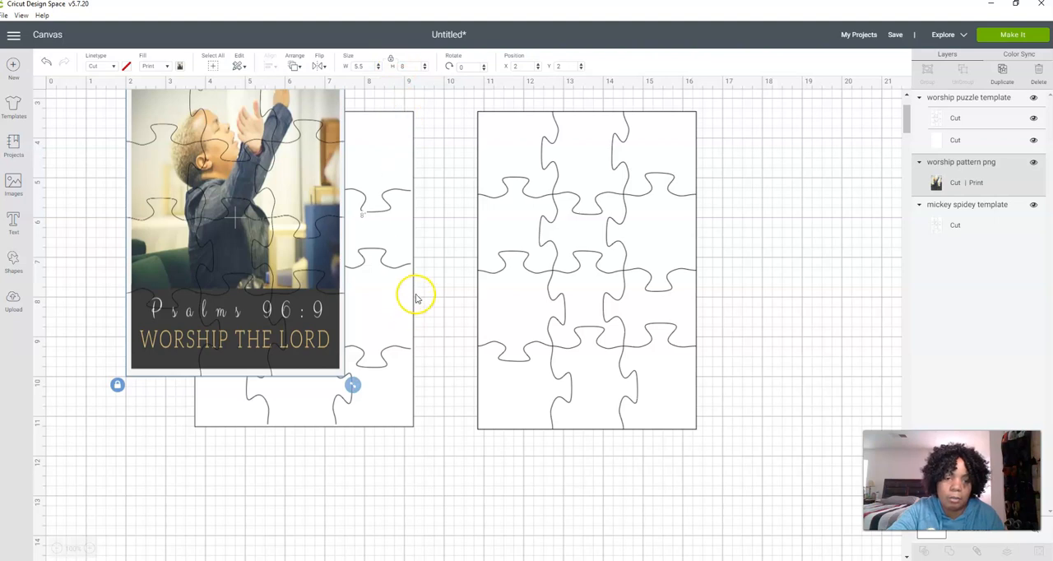
Move the photo puzzle beside the worship puzzle template and hide the "mickey spidey template" layer
drag(274, 290, 395, 323)
click(206, 273)
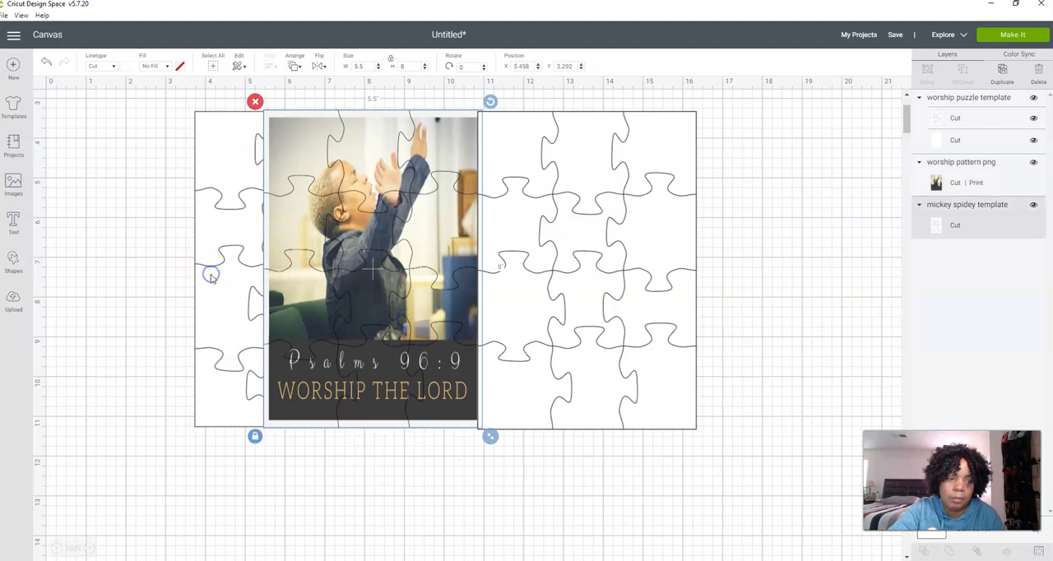
click(450, 63)
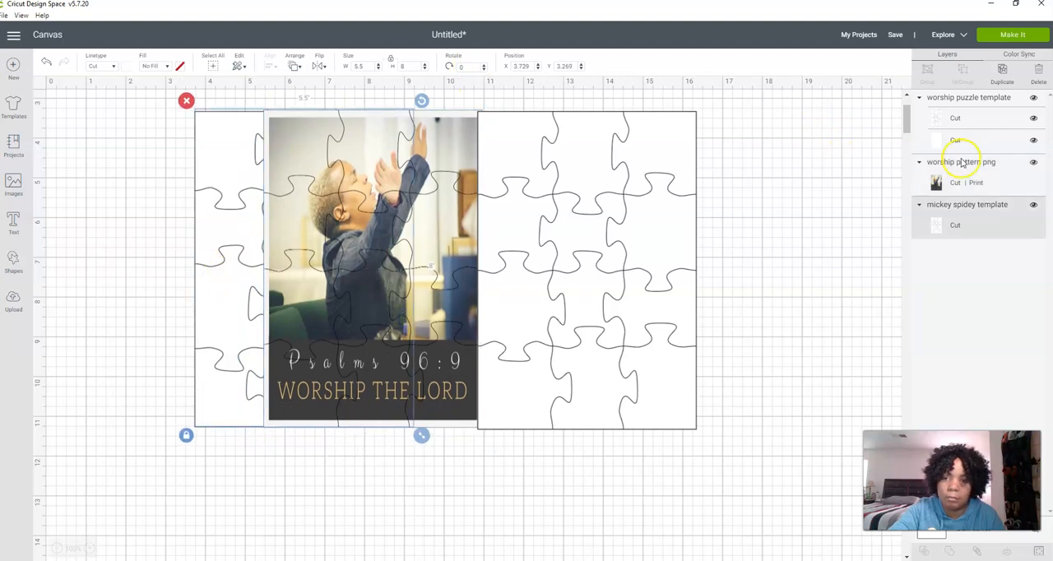
click(225, 221)
click(1035, 207)
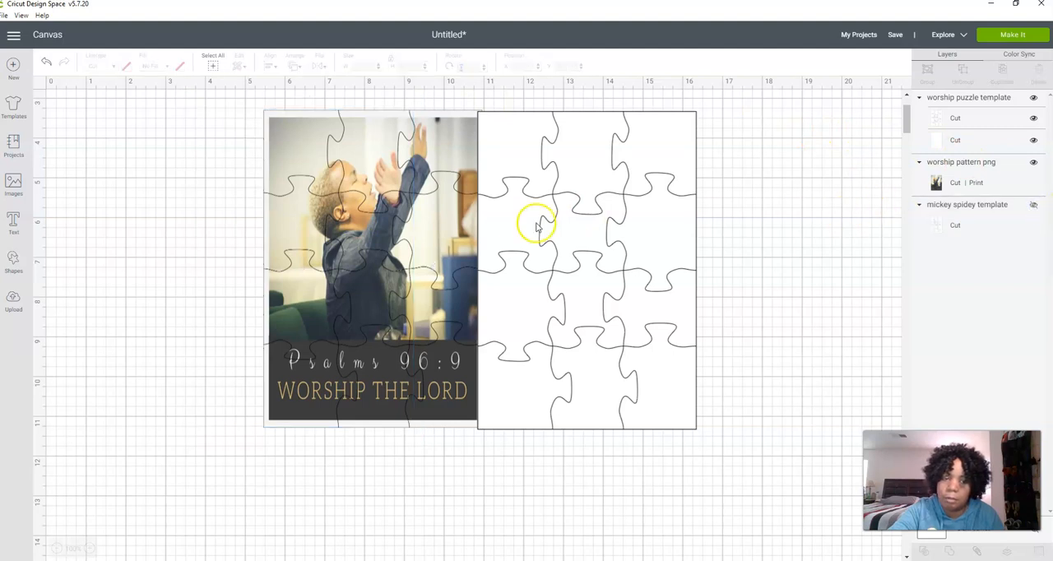
Hide the "worship pattern png" layer and move the worship puzzle template to about X 9.84, Y 3.889
drag(306, 228, 298, 231)
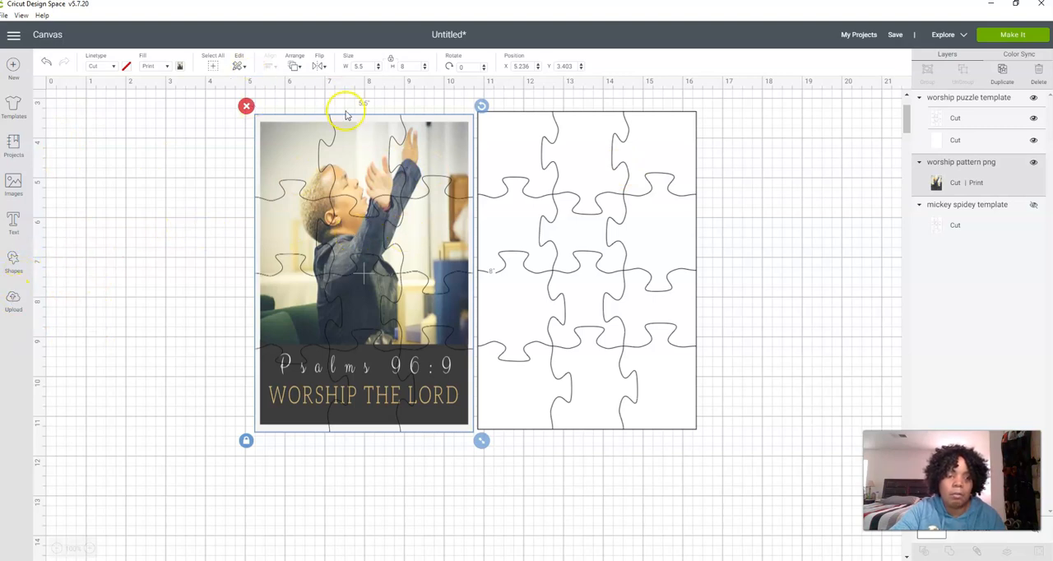
click(1033, 162)
drag(530, 180, 490, 203)
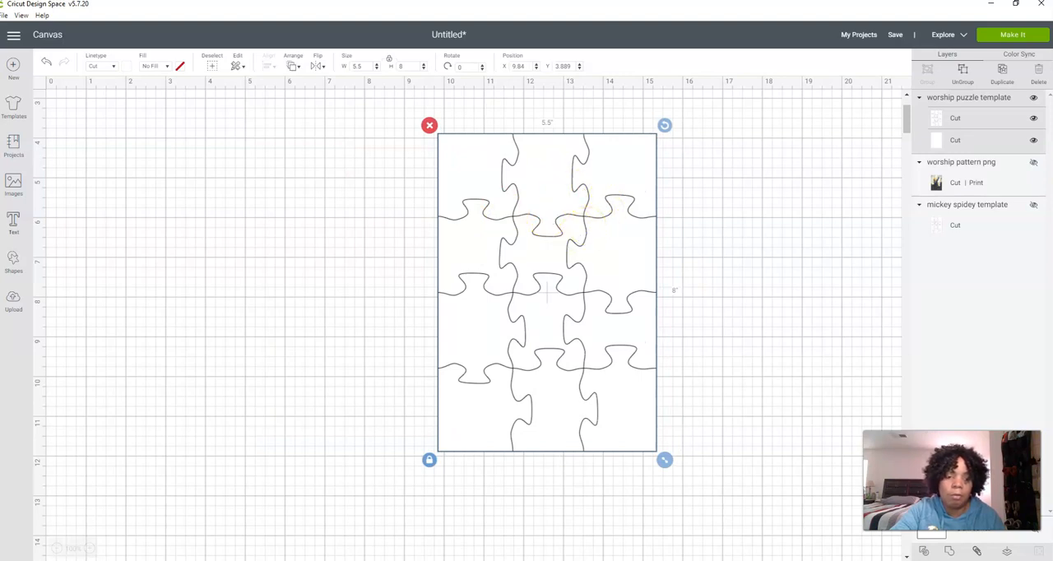
click(13, 301)
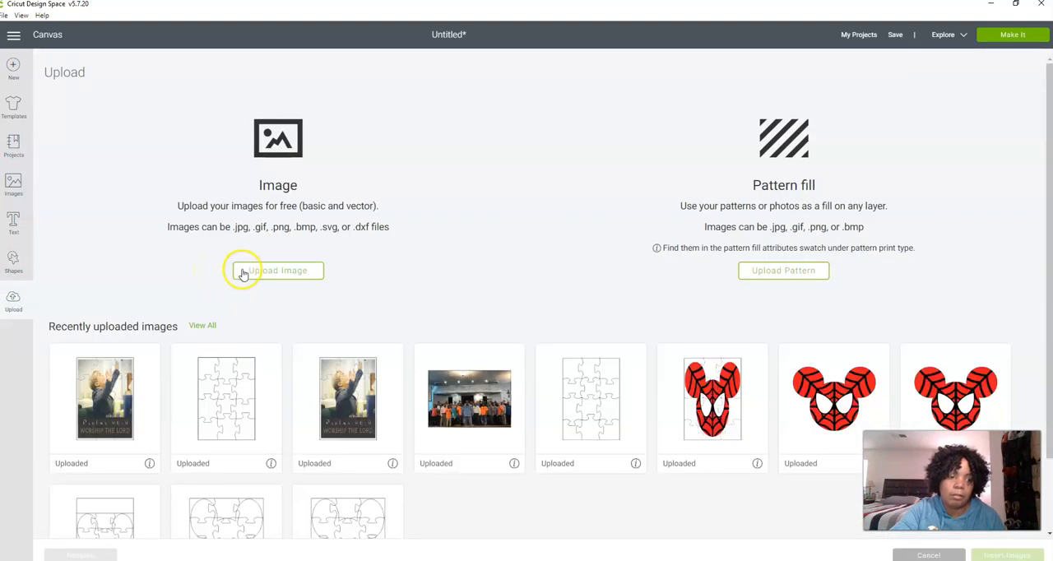
click(243, 274)
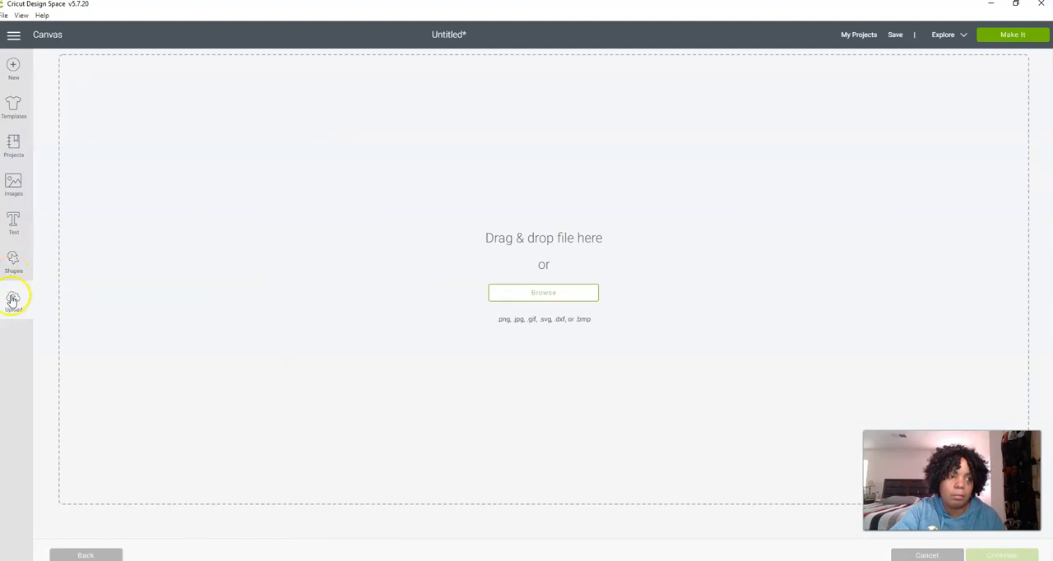
click(46, 37)
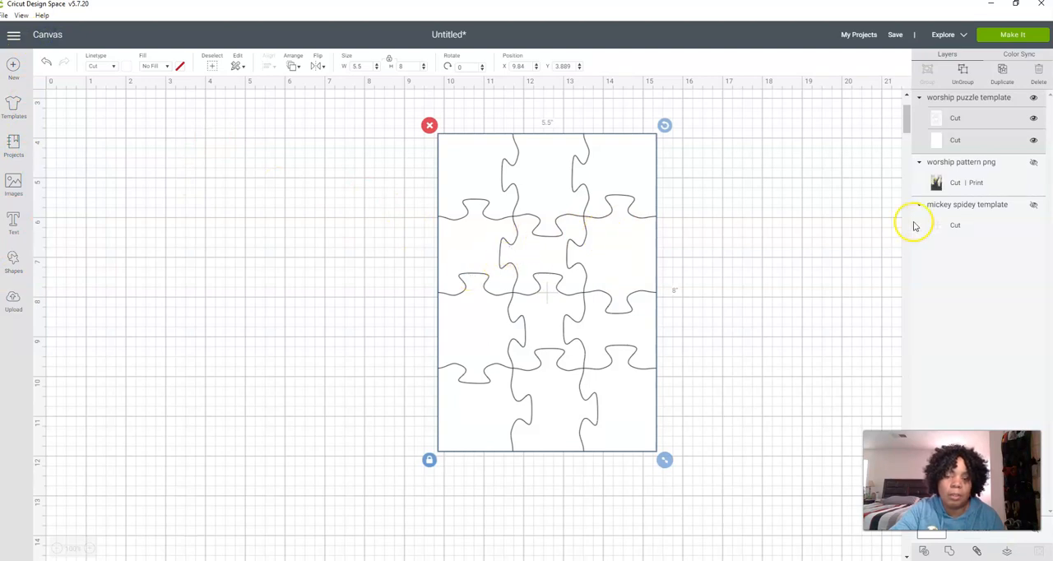
Show the photo puzzle, move it clear of the worship puzzle template to about X 3.75, Y 4.181, and hide it again
click(1033, 165)
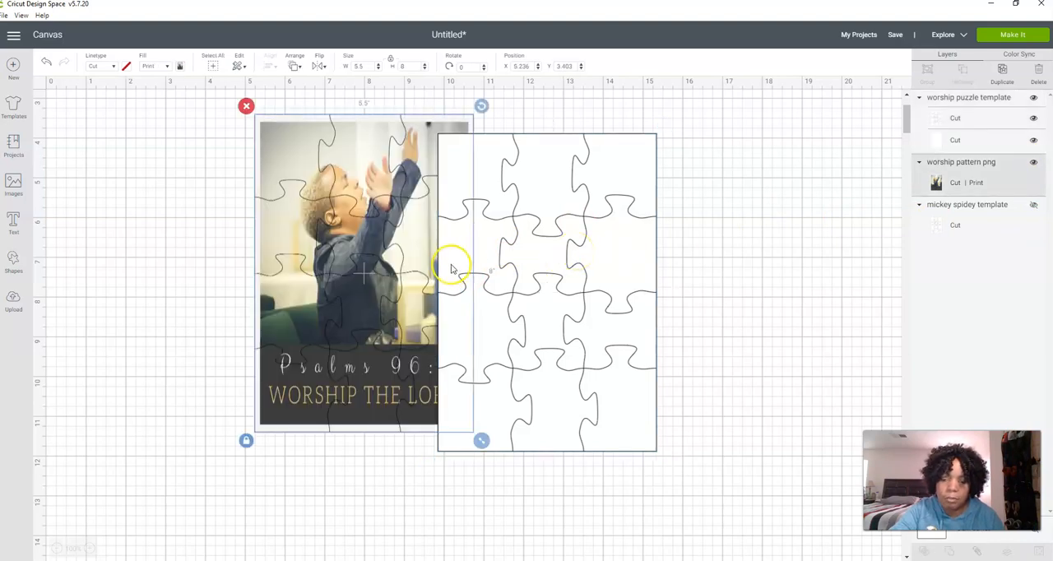
drag(336, 256, 224, 293)
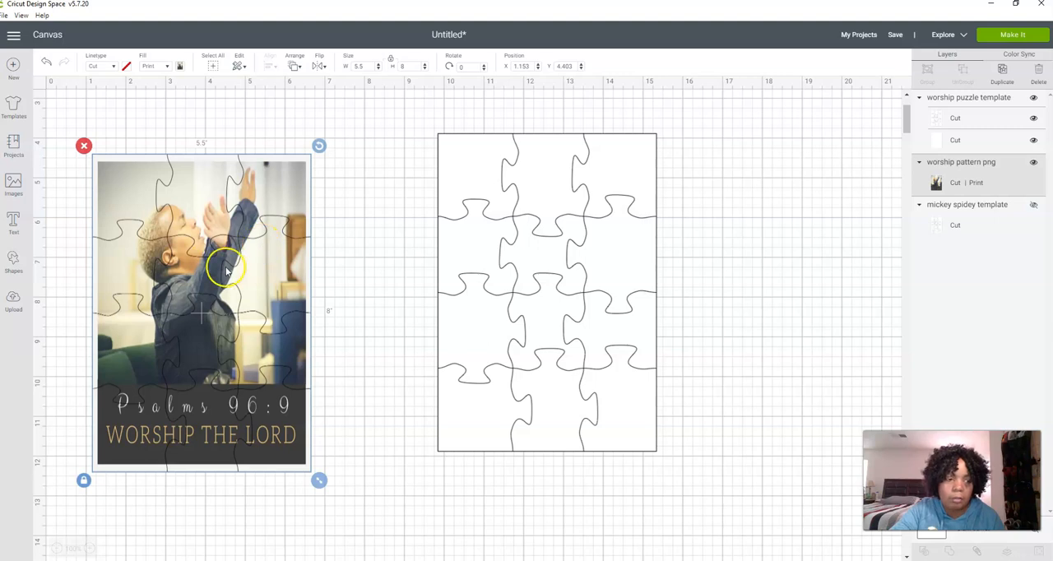
drag(226, 271, 330, 263)
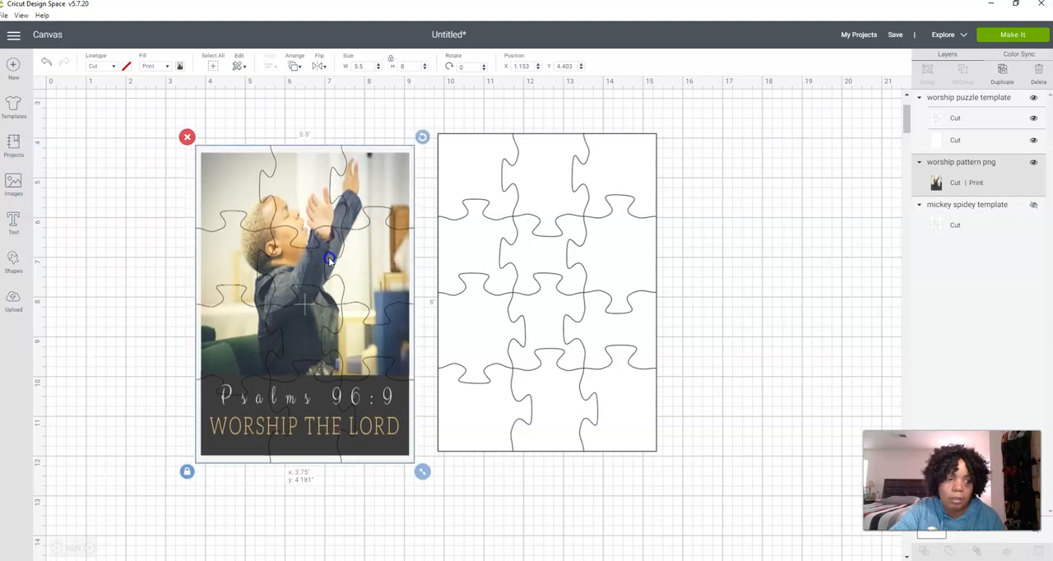
click(1034, 163)
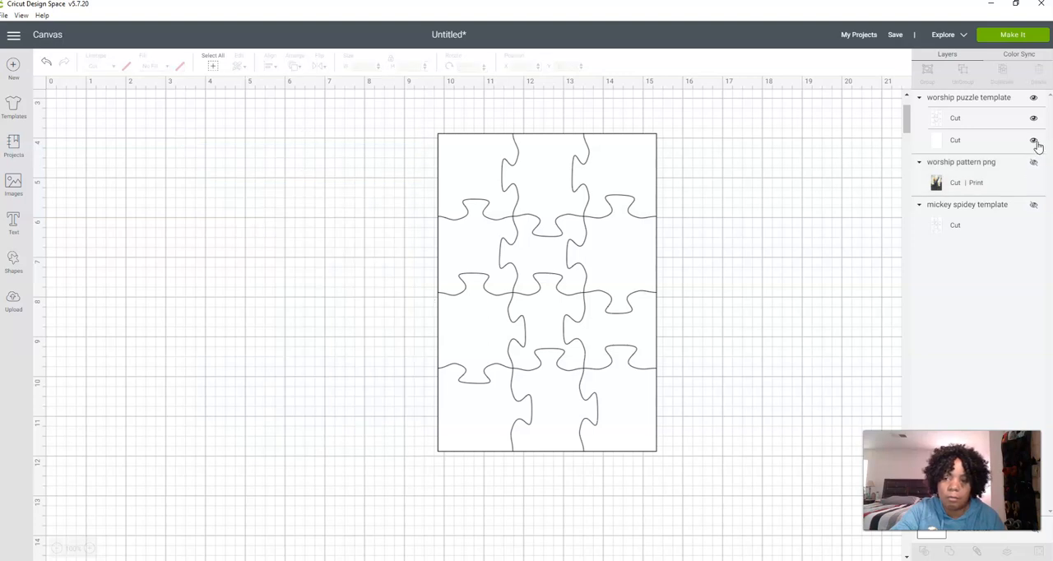
Toggle the plain backing layer's visibility off and on, and move the worship puzzle template to about X 9.576, Y 3.194
click(1036, 142)
click(1036, 142)
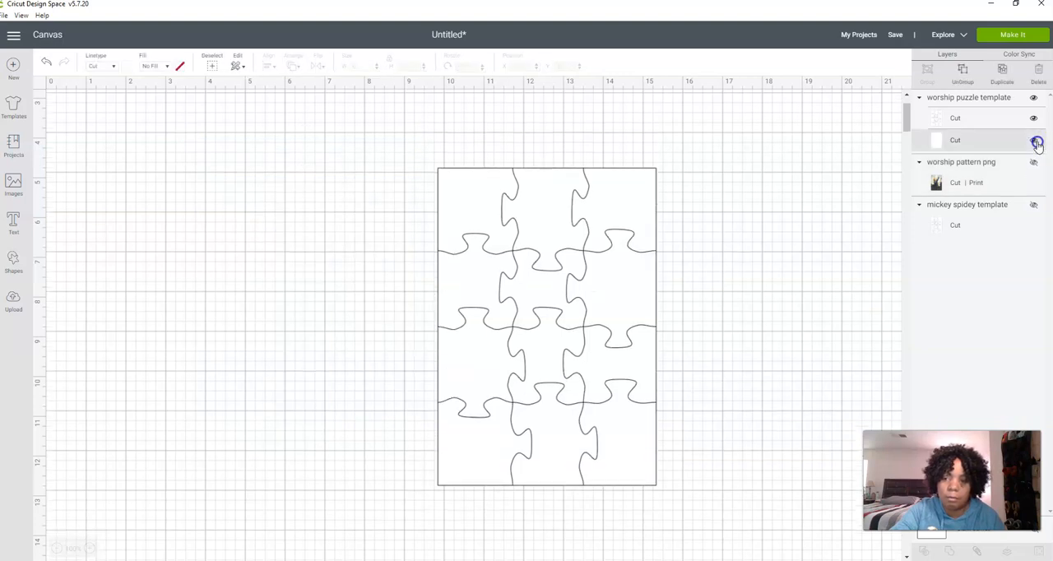
click(606, 272)
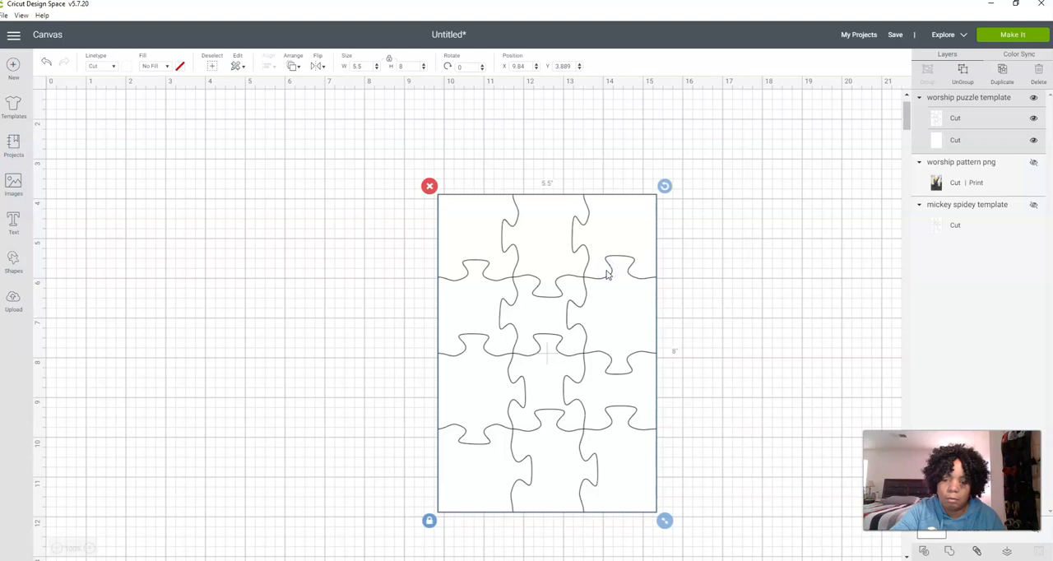
drag(606, 272, 592, 239)
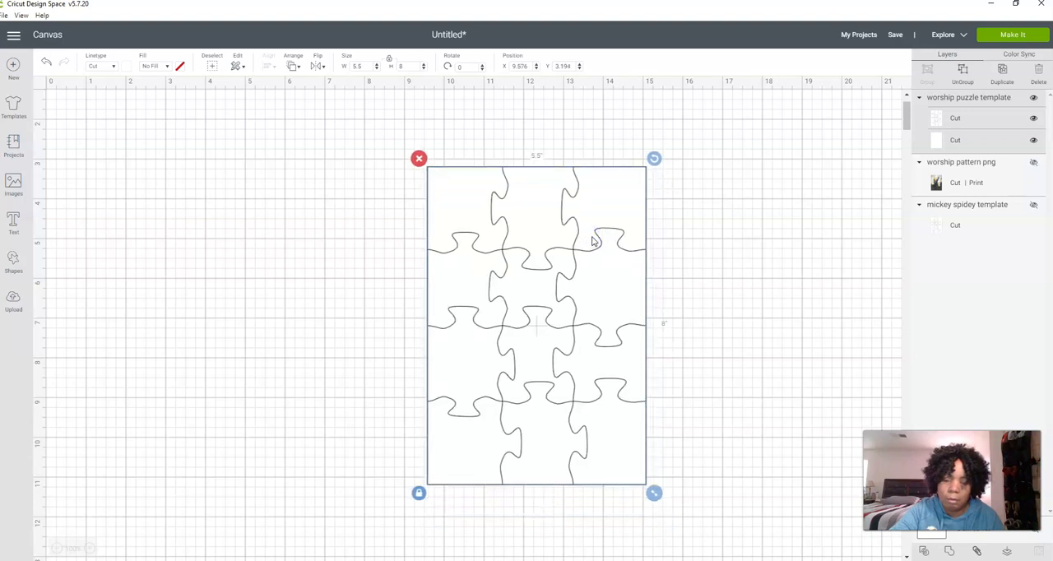
Compare the worship puzzle template's two cut layers by switching the puzzle-line layer's visibility off and on
click(993, 125)
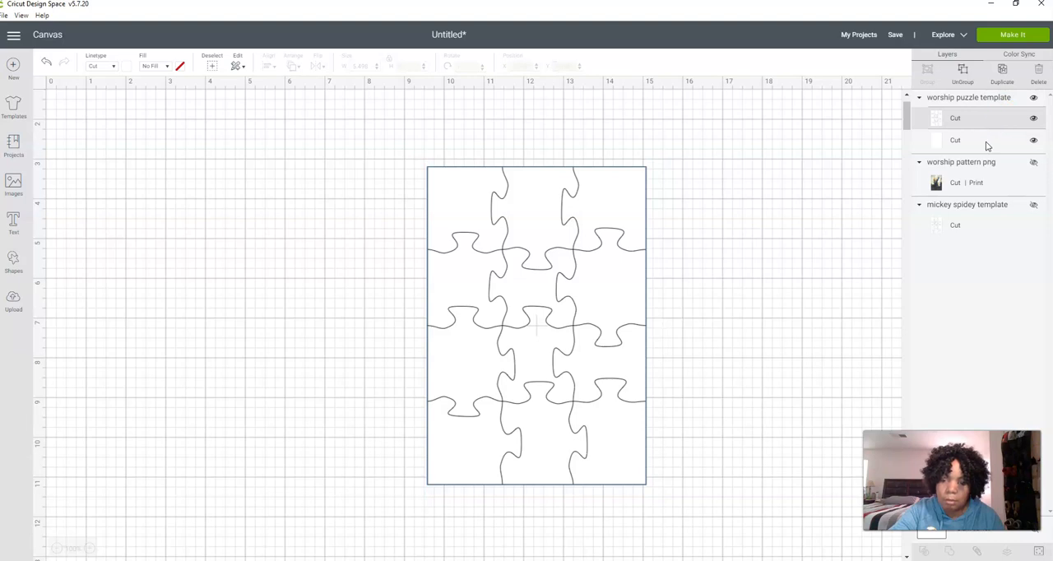
click(531, 319)
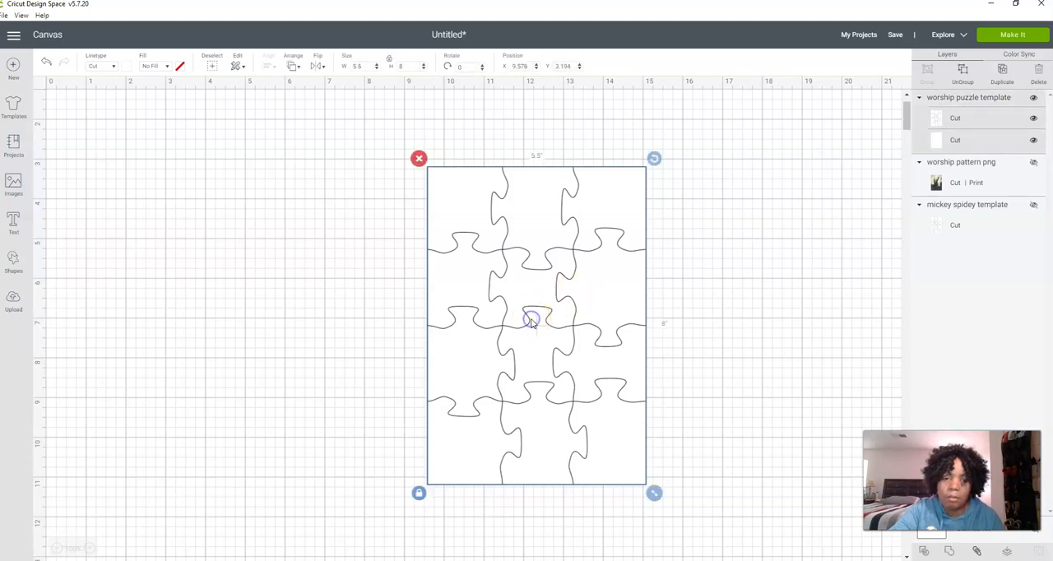
click(969, 122)
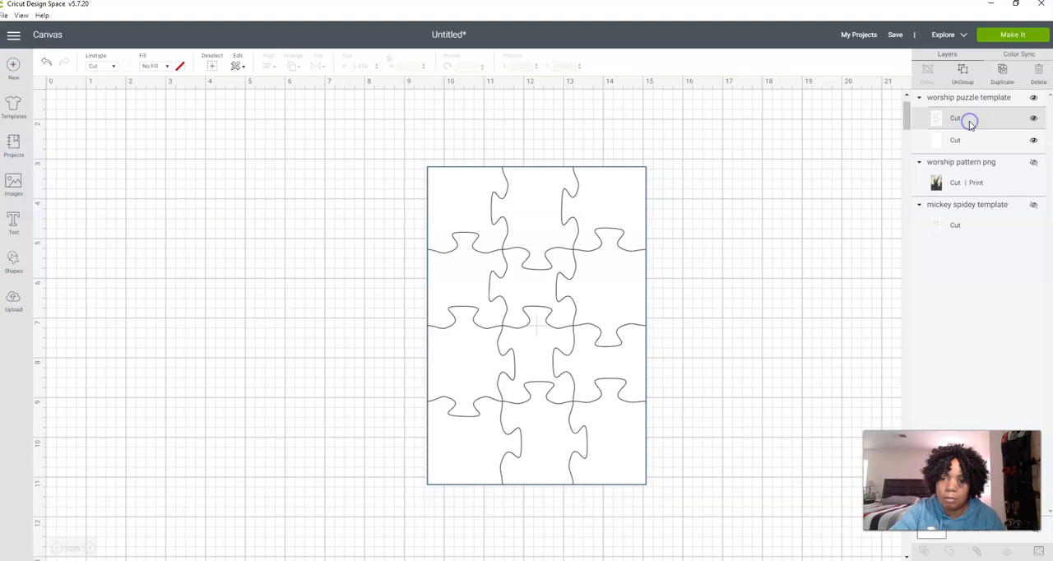
click(1032, 119)
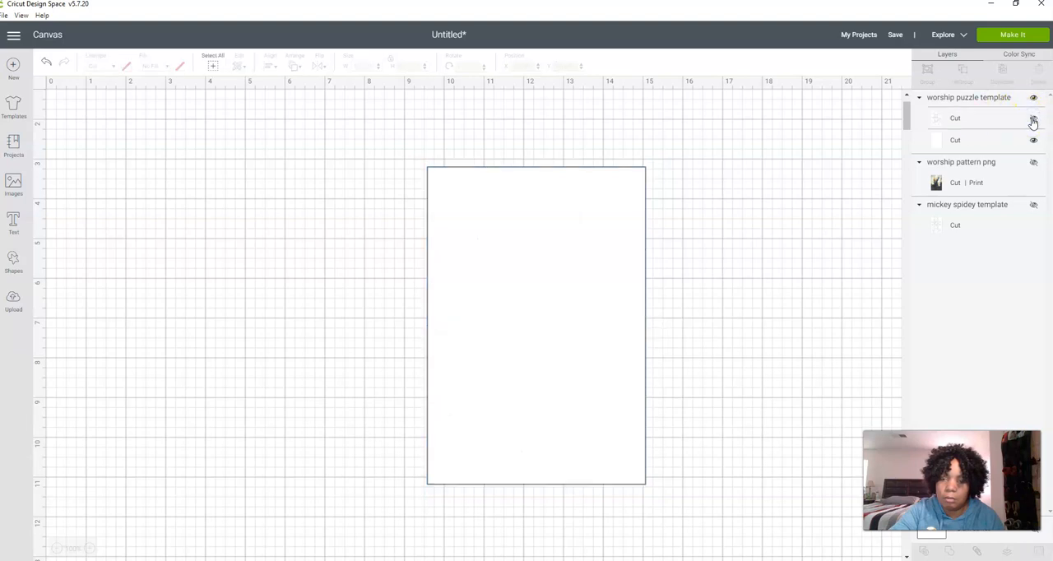
click(1032, 119)
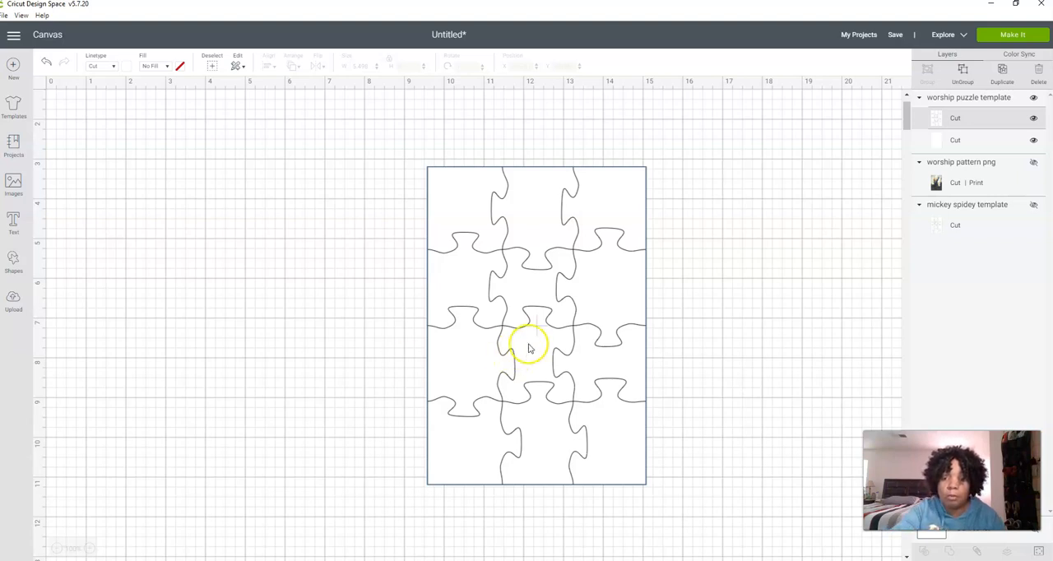
click(1033, 119)
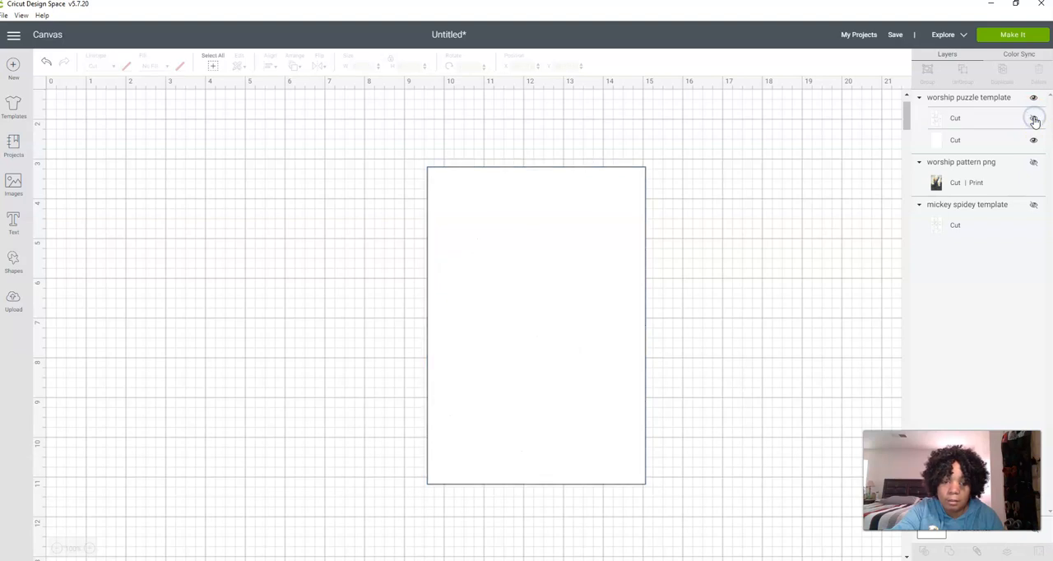
click(1033, 119)
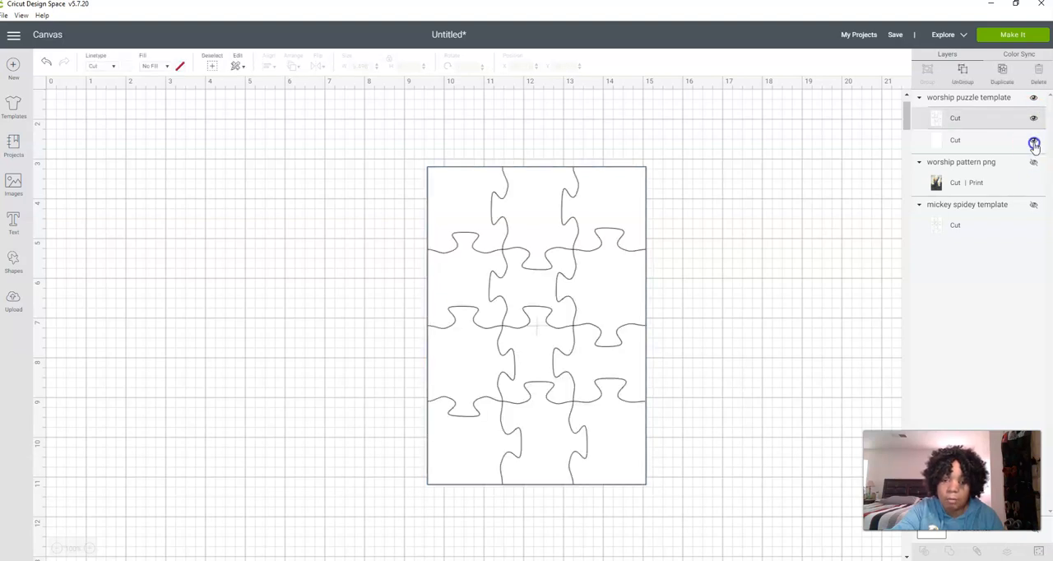
Hide the plain rectangle cut layer beneath the puzzle-line layer in the worship puzzle template
click(1034, 141)
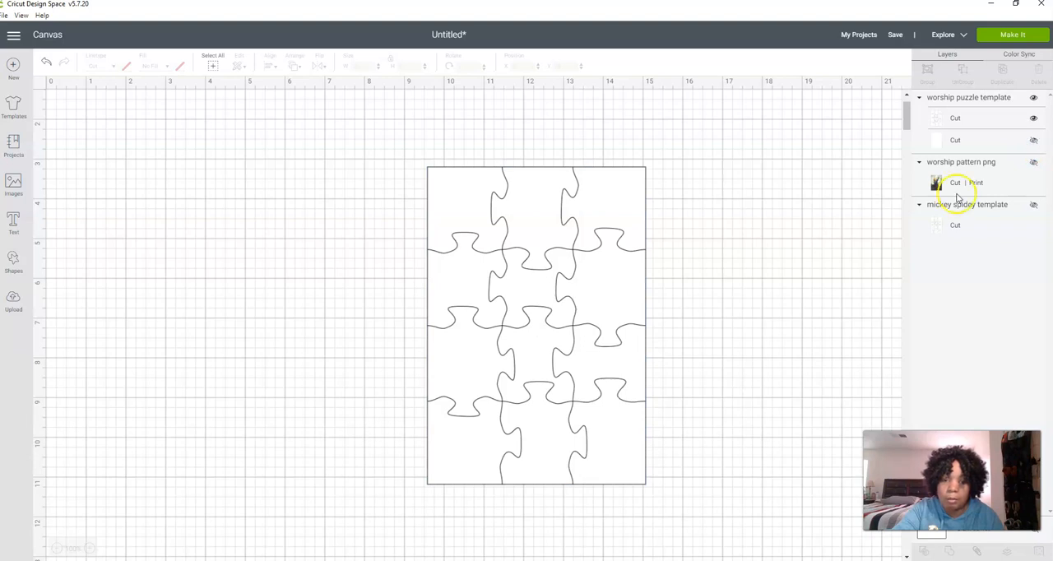
click(1033, 142)
click(1031, 141)
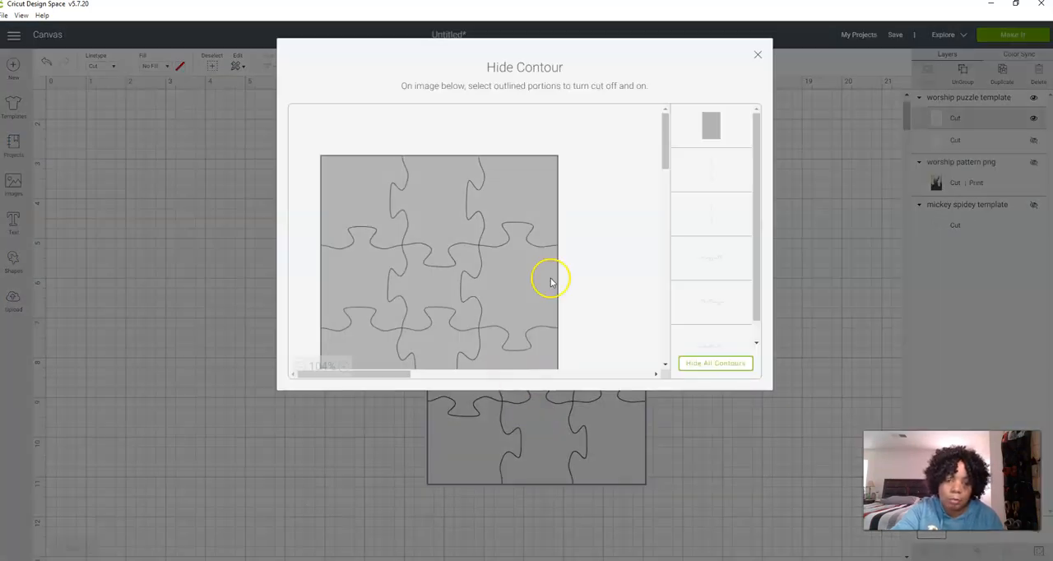
Try hiding the outer rectangle contour of the puzzle-line cut layer, check the remaining cut lines, and undo the contour change
click(707, 147)
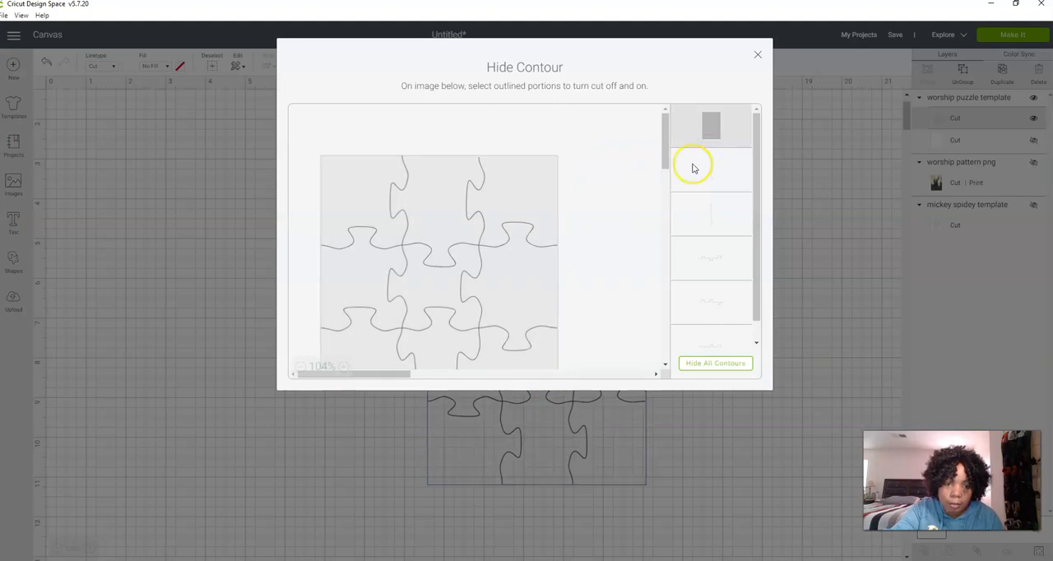
scroll(646, 237, down, 5)
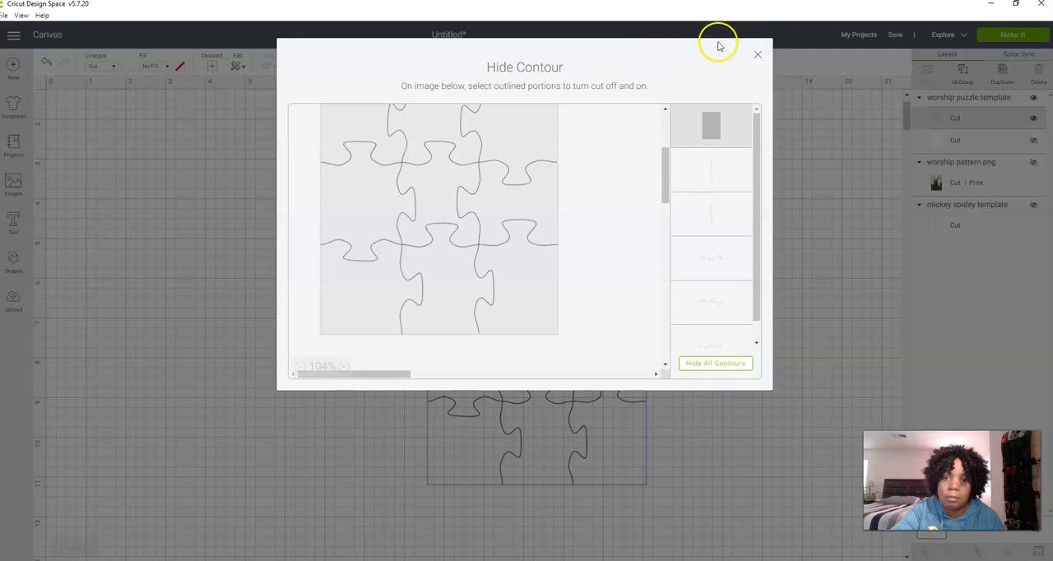
click(757, 58)
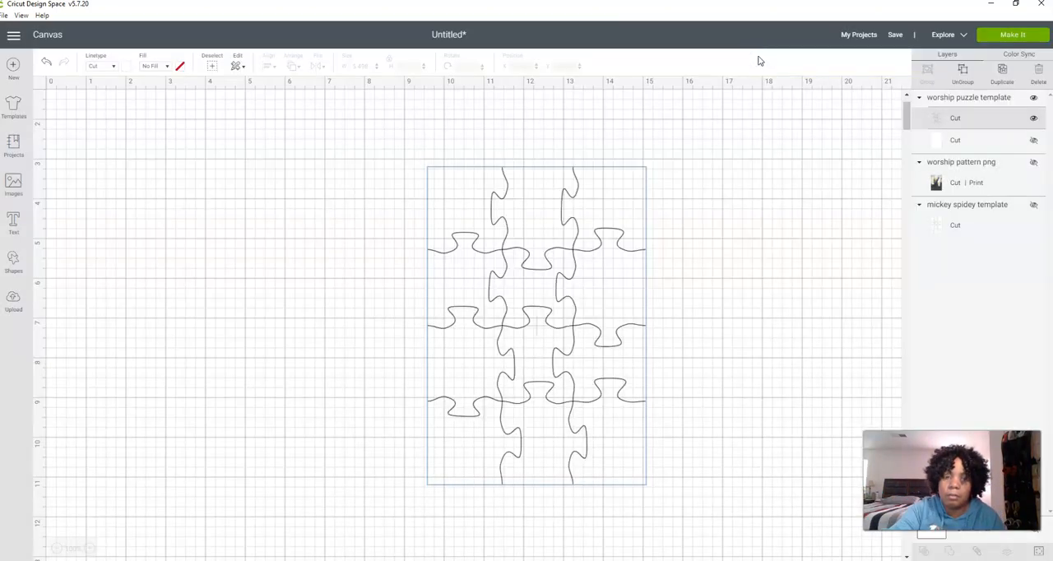
click(548, 278)
click(677, 271)
click(550, 319)
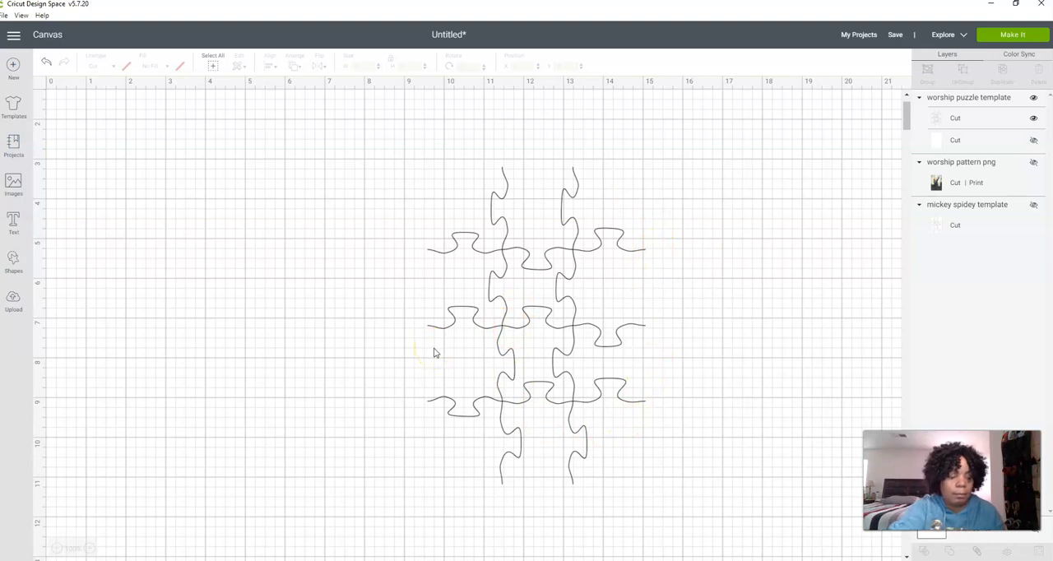
key(ctrl+z)
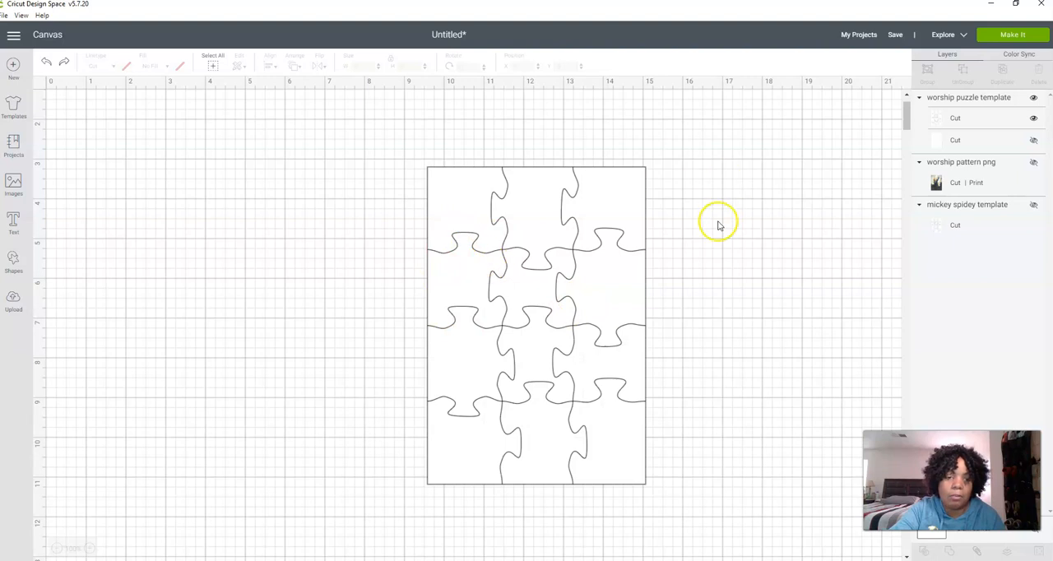
Start a new image upload and browse to the Downloads folder inside iCloud Photos in Pictures
click(10, 300)
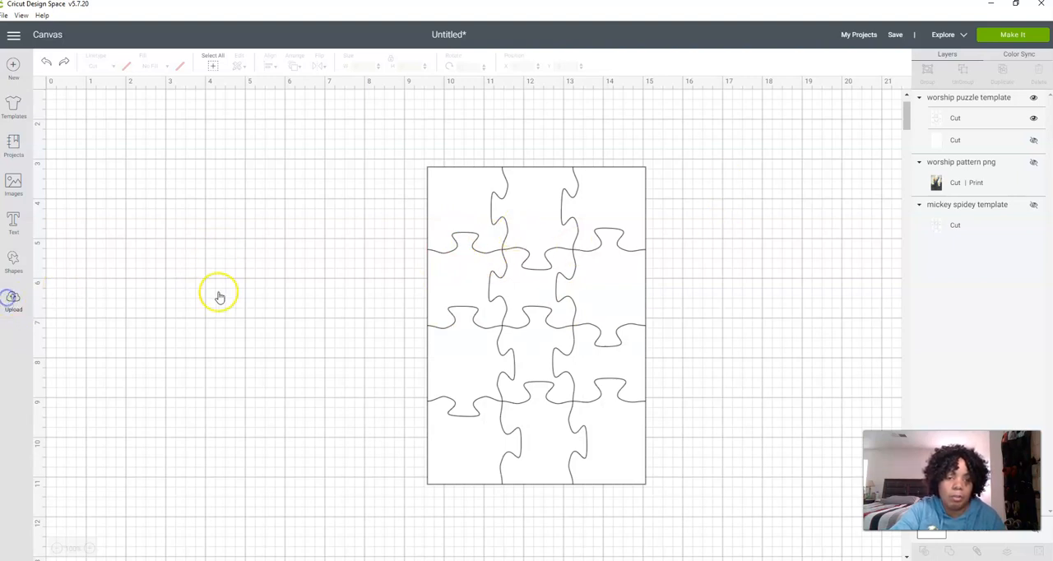
click(252, 276)
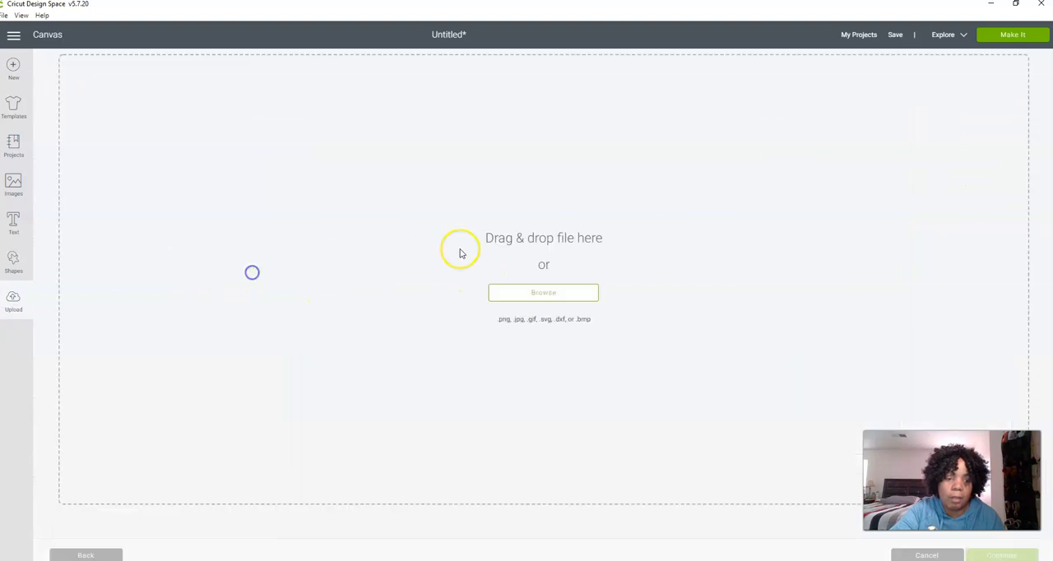
click(518, 293)
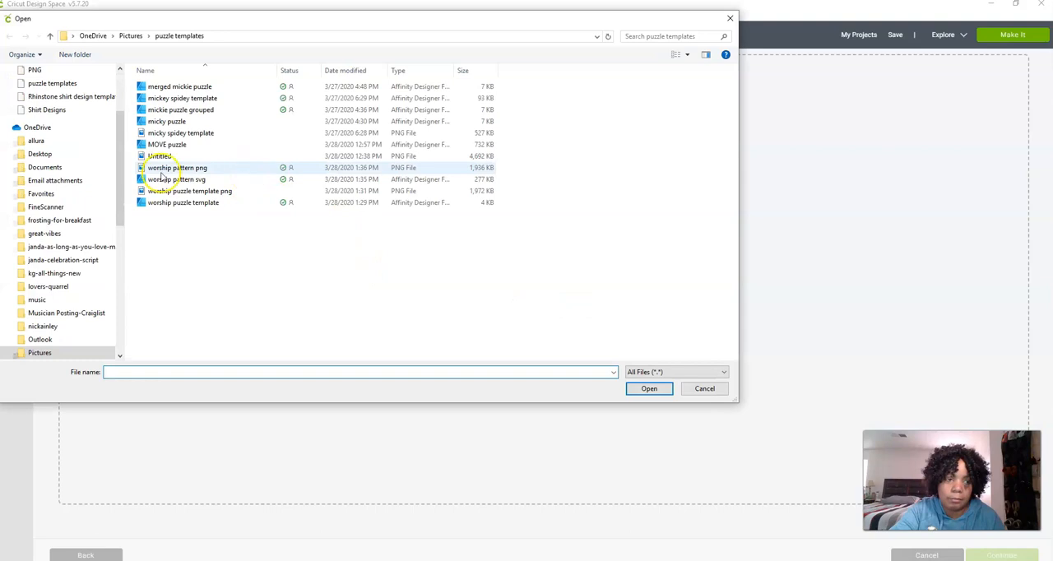
scroll(83, 98, up, 3)
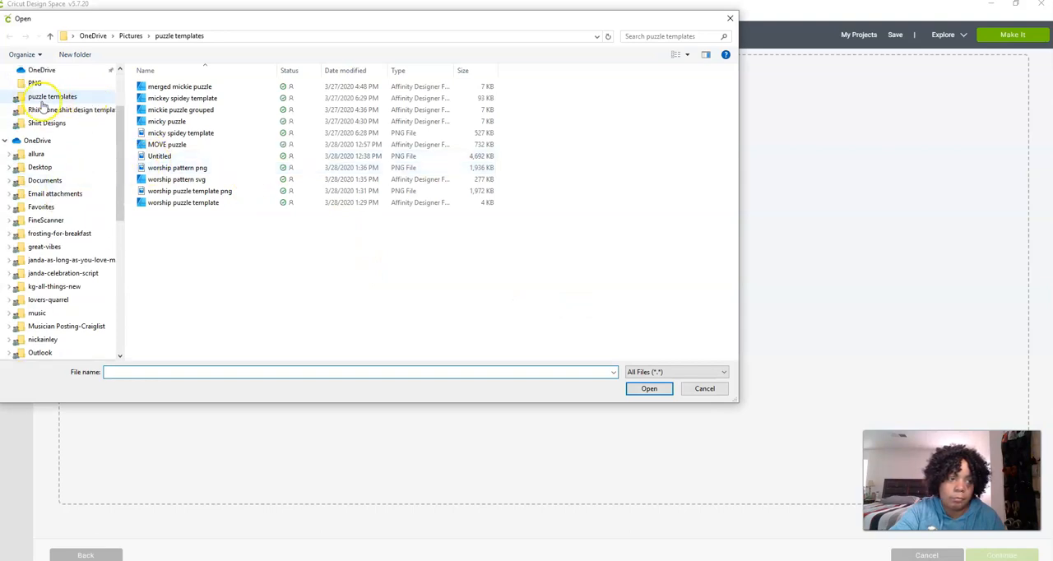
click(42, 73)
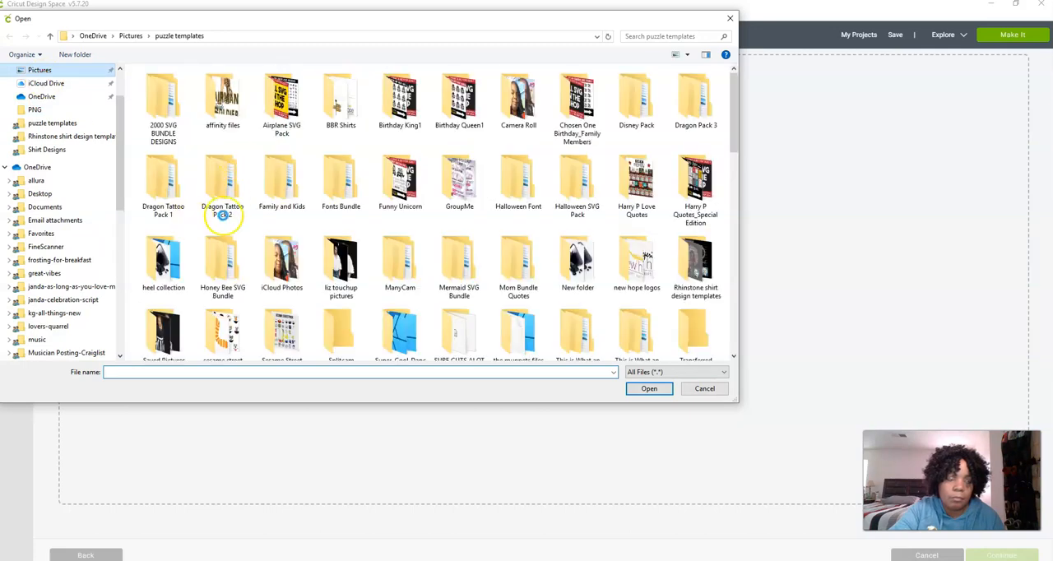
double_click(280, 267)
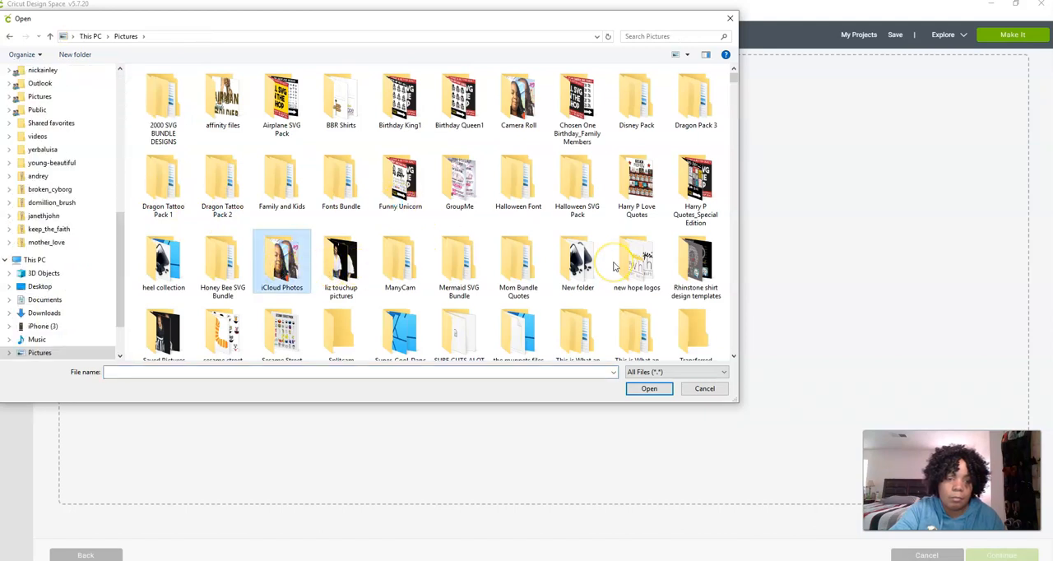
click(153, 117)
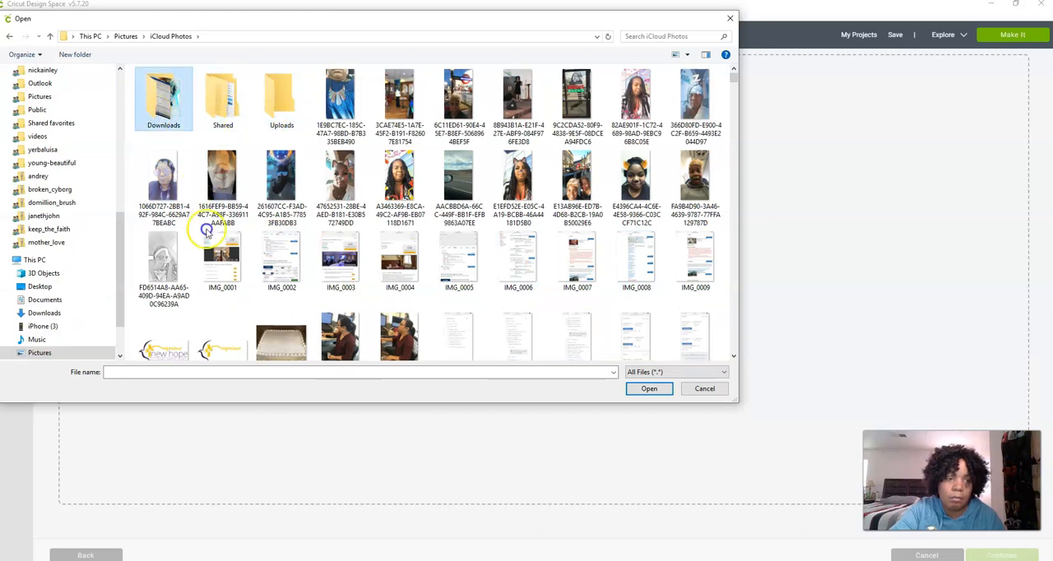
click(186, 255)
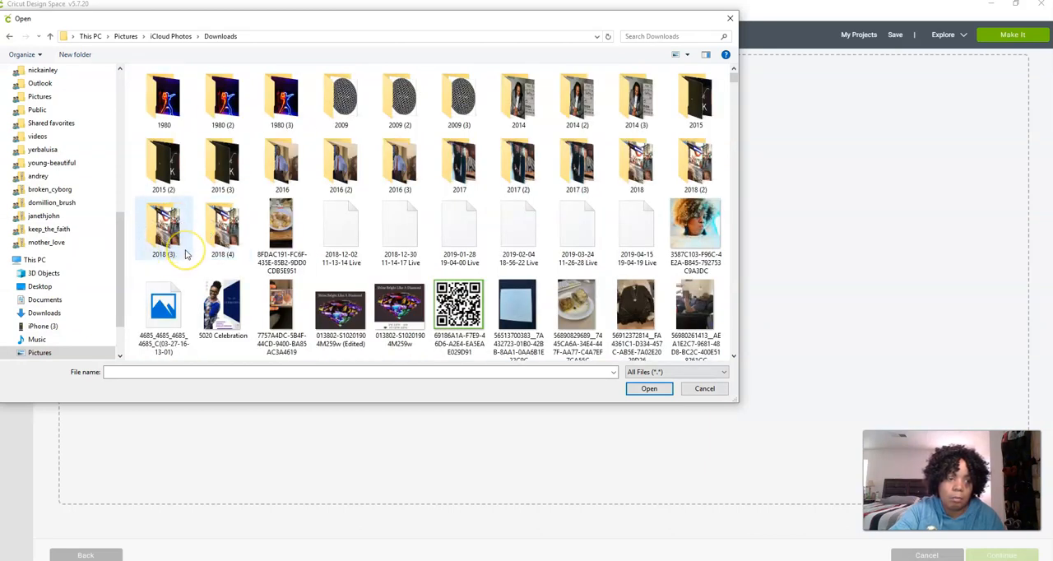
Find the Psalms 96:9 "Worship the Lord" photo IMG_7589 in the 2016 folder and open it for upload
scroll(186, 255, down, 5)
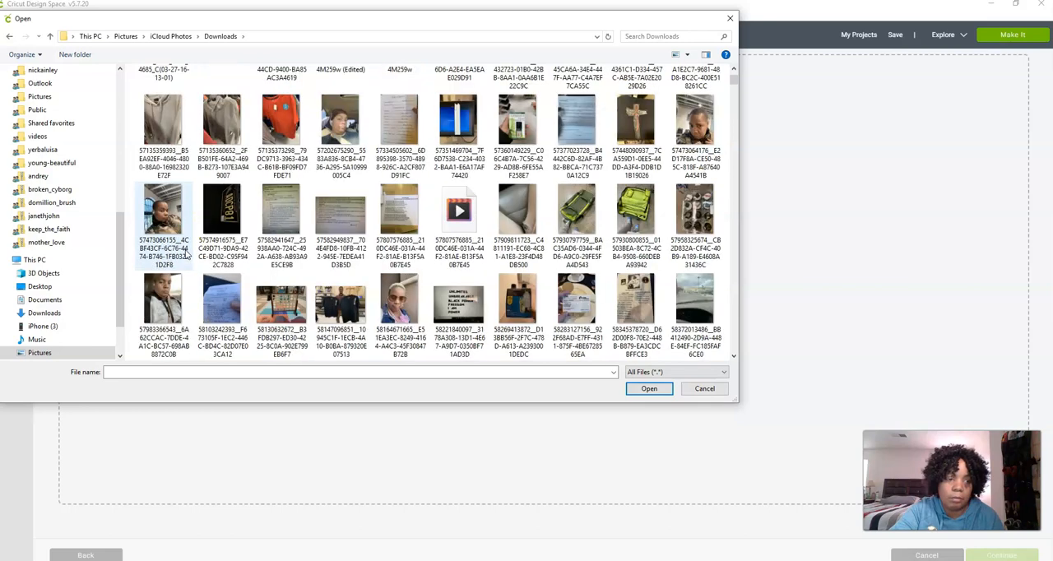
scroll(186, 255, down, 3)
scroll(186, 255, up, 10)
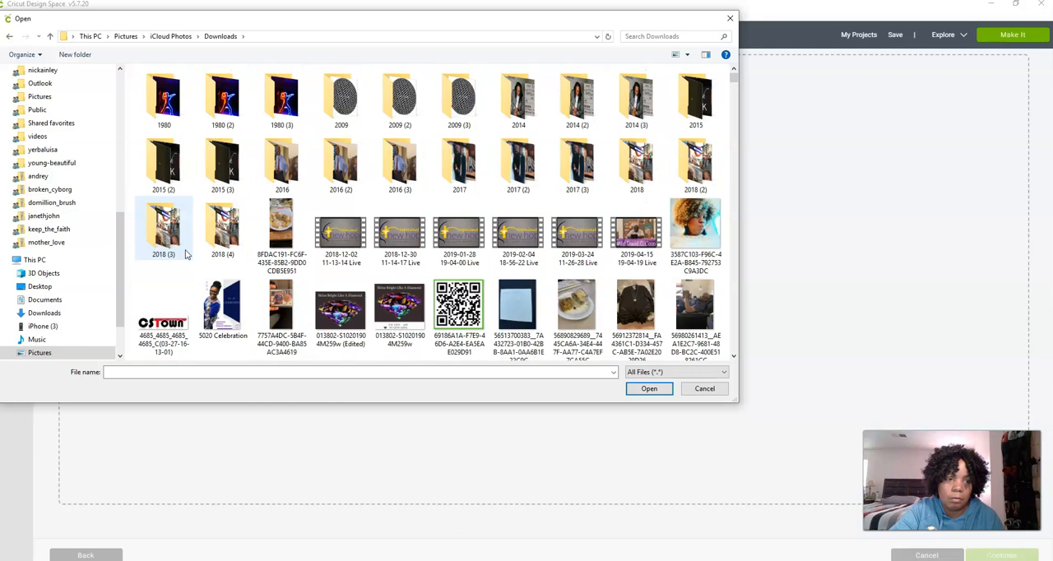
click(284, 176)
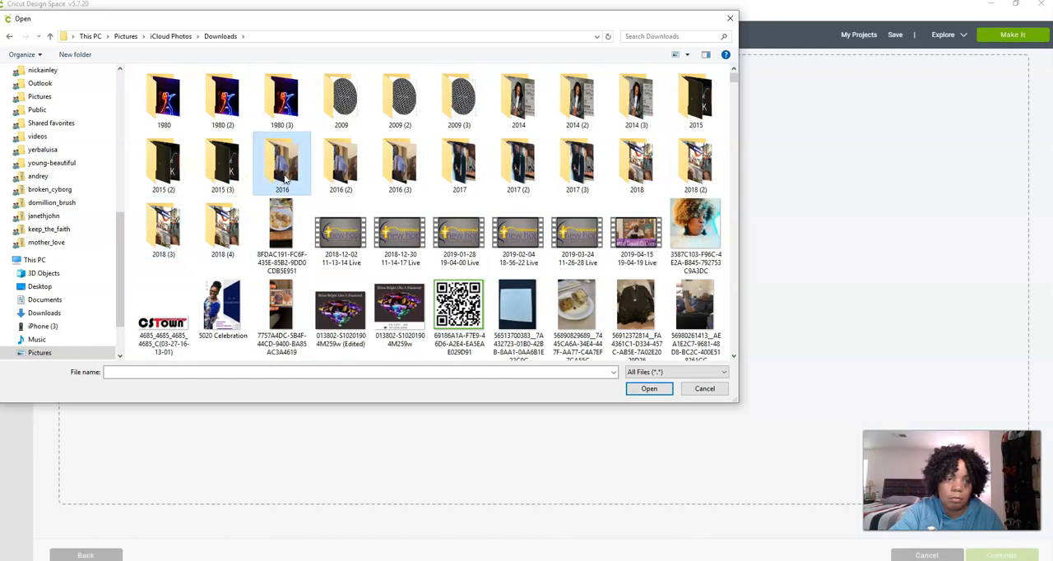
double_click(295, 181)
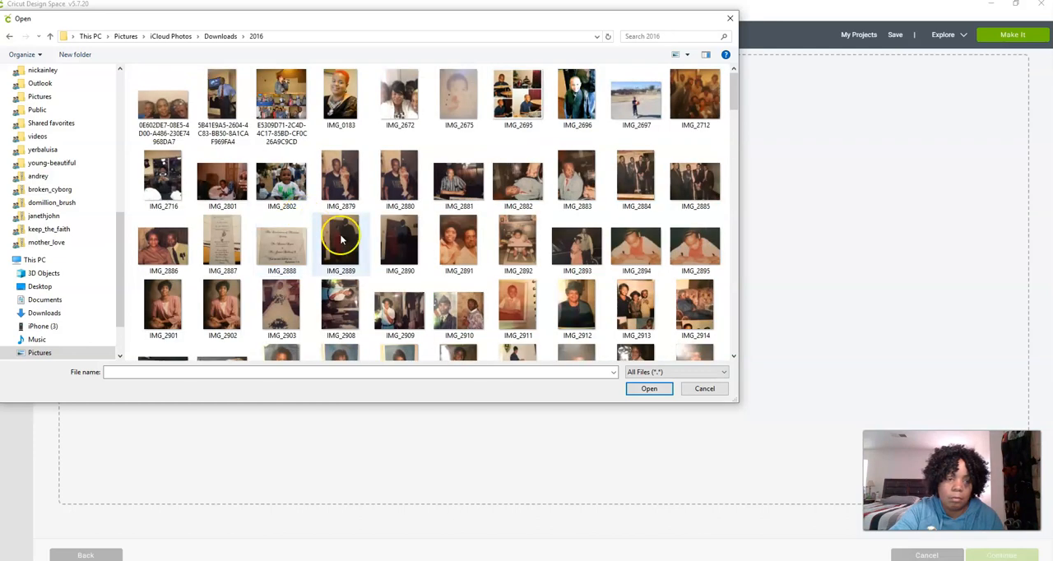
scroll(368, 227, down, 3)
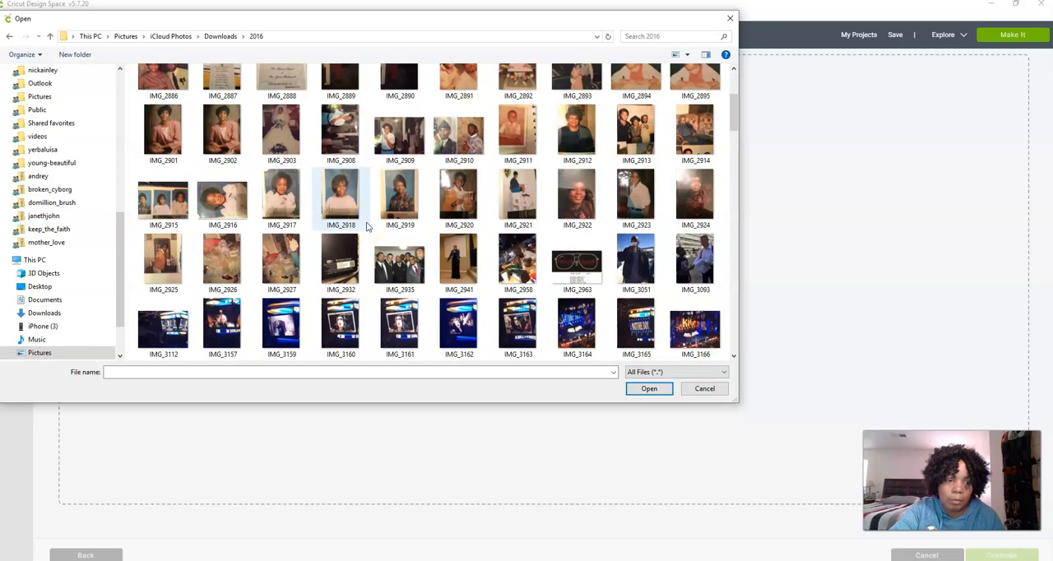
scroll(368, 226, down, 3)
scroll(367, 226, down, 3)
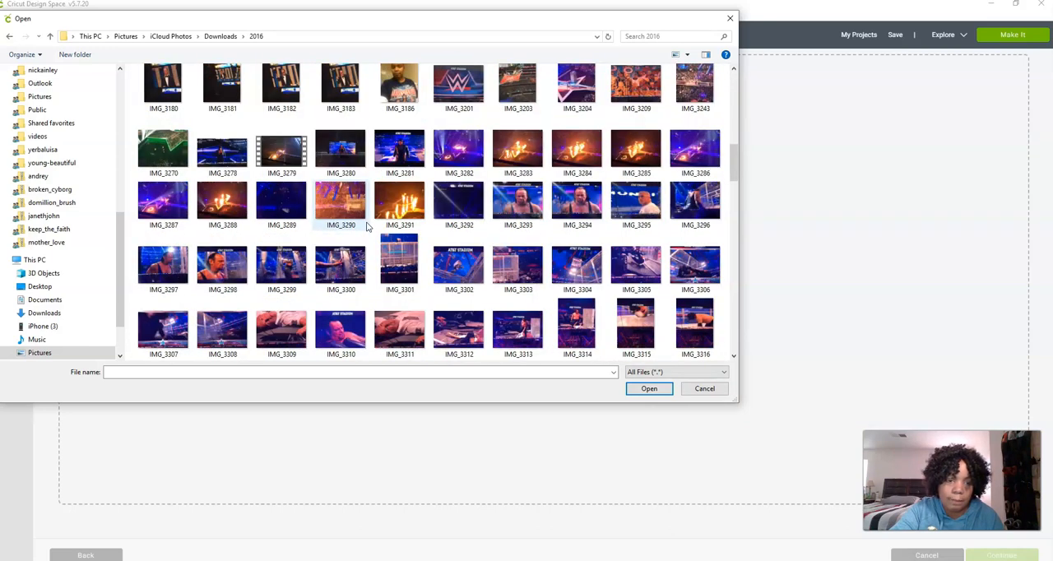
scroll(368, 226, down, 6)
scroll(367, 226, down, 3)
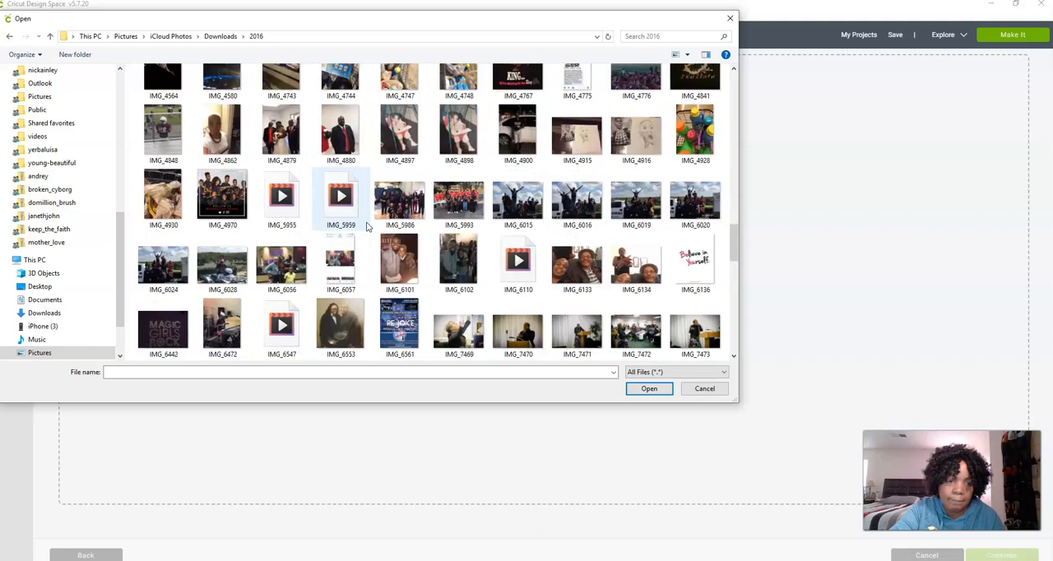
scroll(367, 226, down, 3)
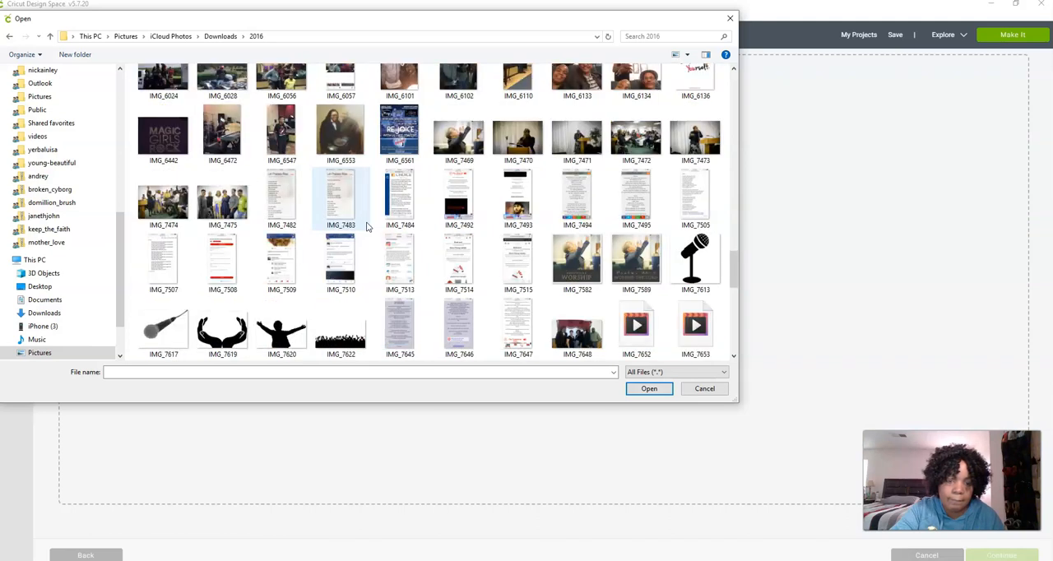
double_click(638, 278)
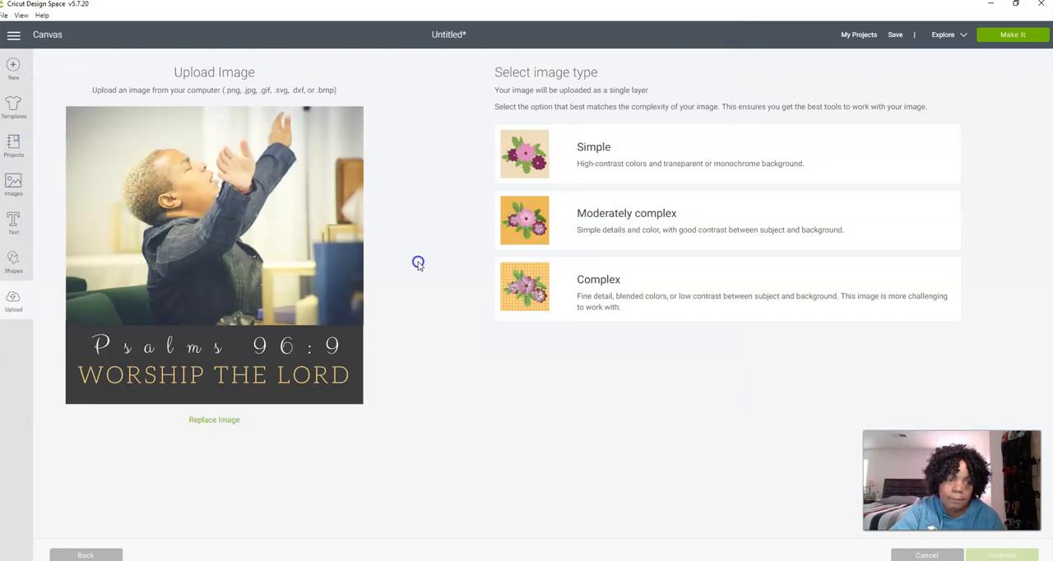
Upload the photo as a Complex, Print Then Cut image named IMG_7589 without erasing anything, and insert it on the canvas
click(569, 281)
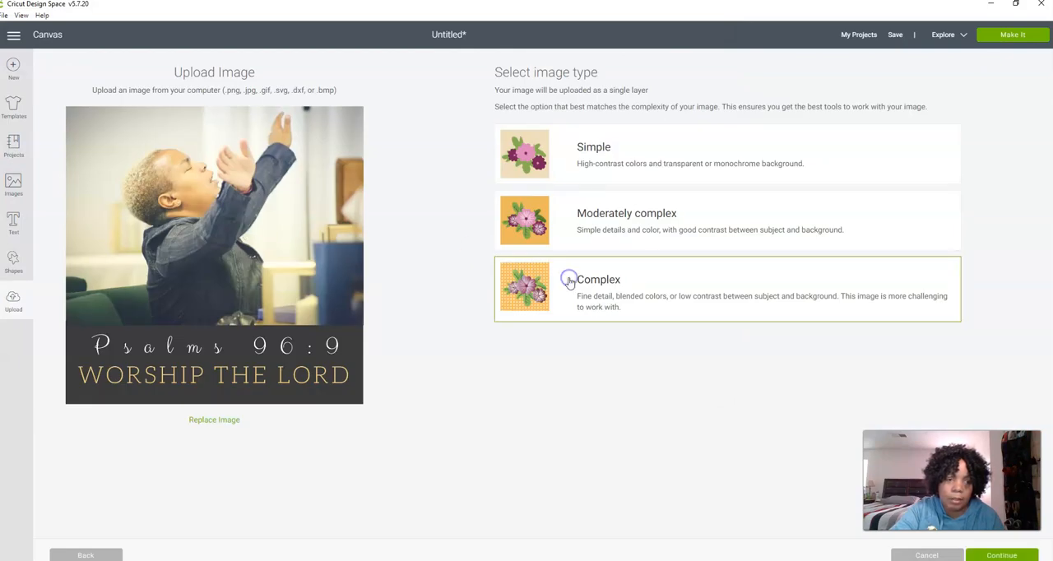
click(990, 556)
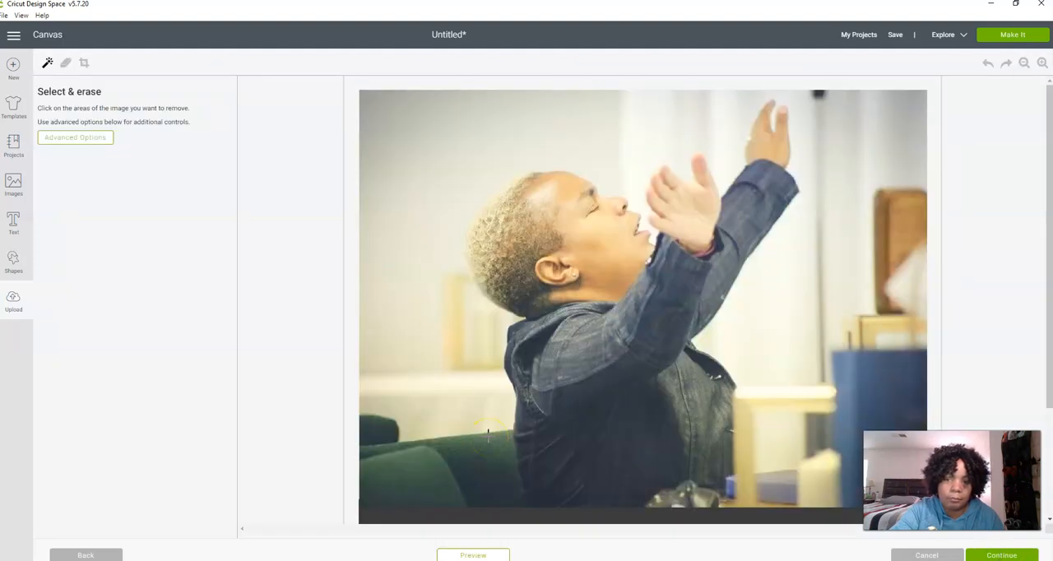
click(1023, 63)
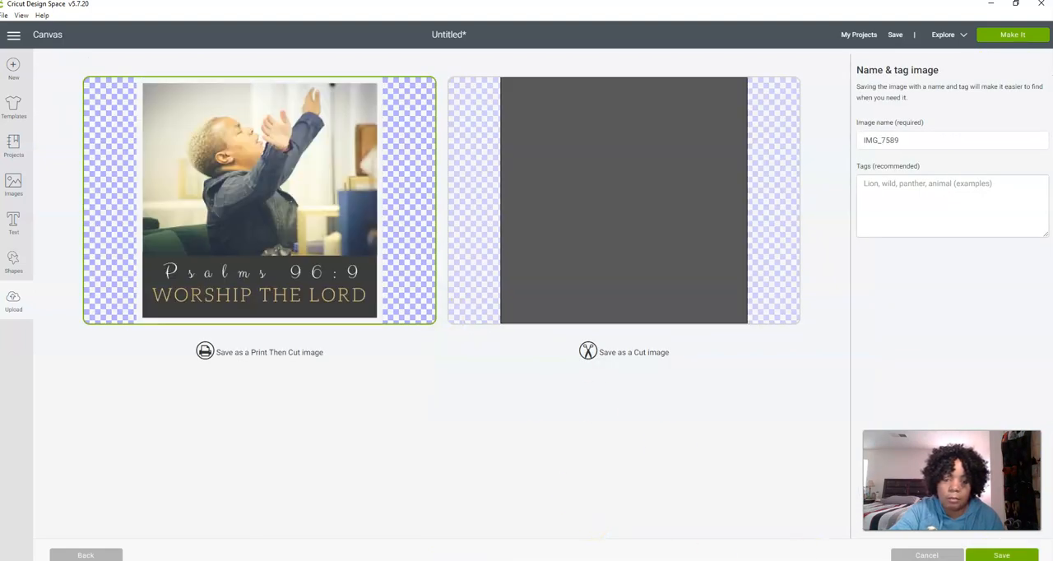
click(1025, 557)
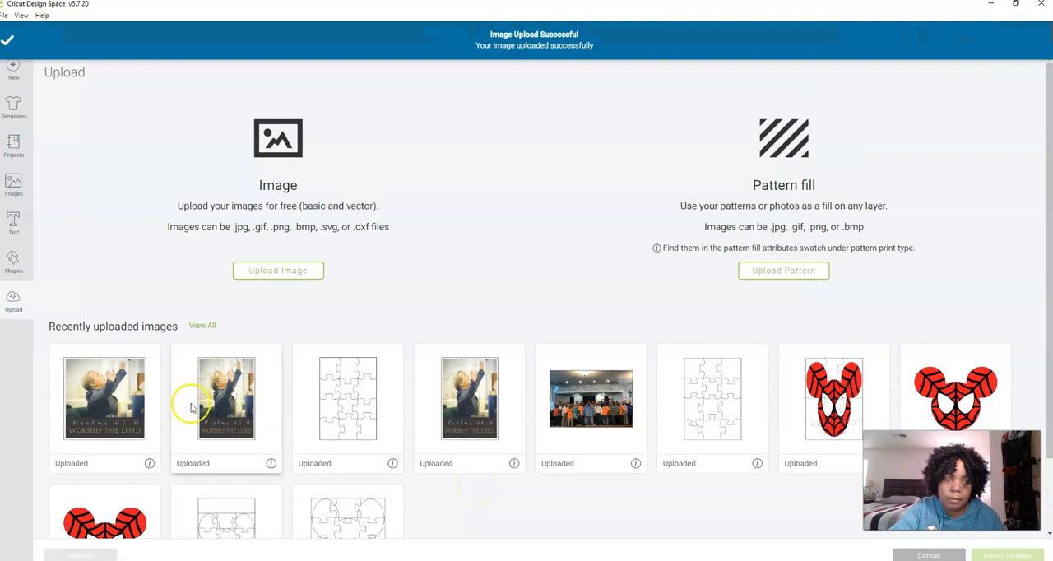
click(133, 403)
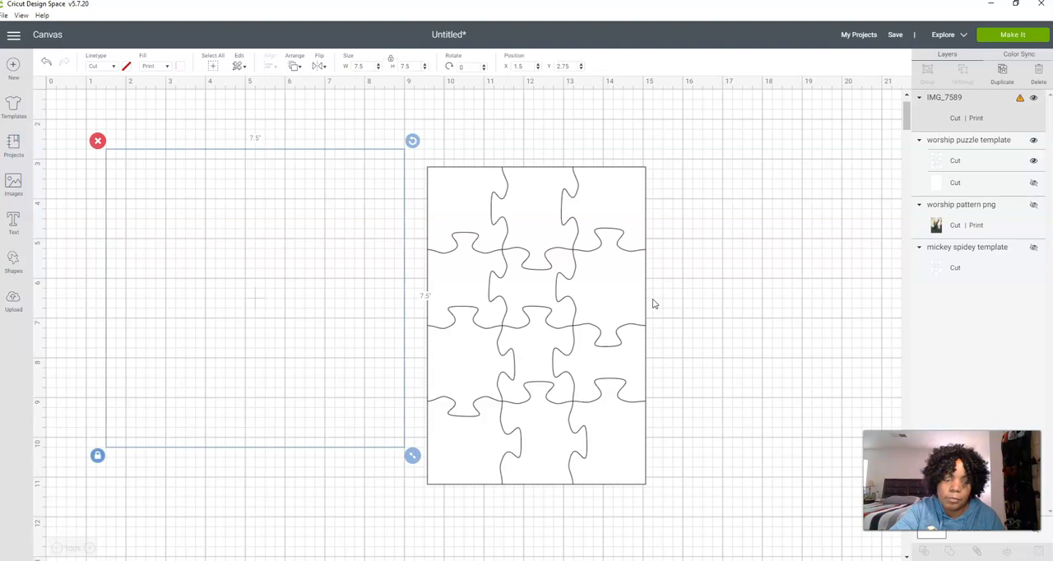
click(340, 237)
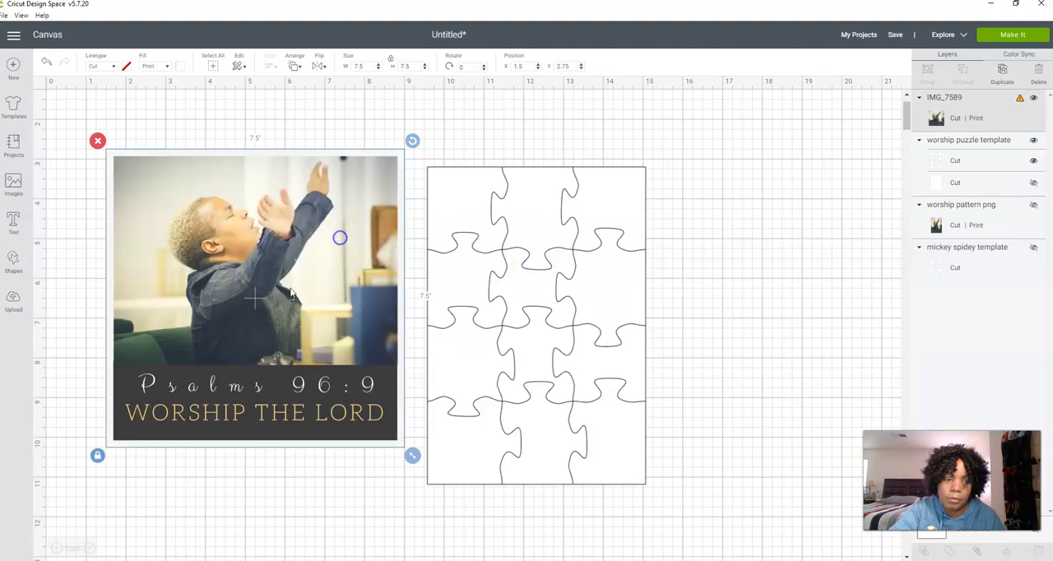
Unlock the IMG_7589 photo's proportions and set its size to 5.5 inches wide by 8 inches high
click(97, 455)
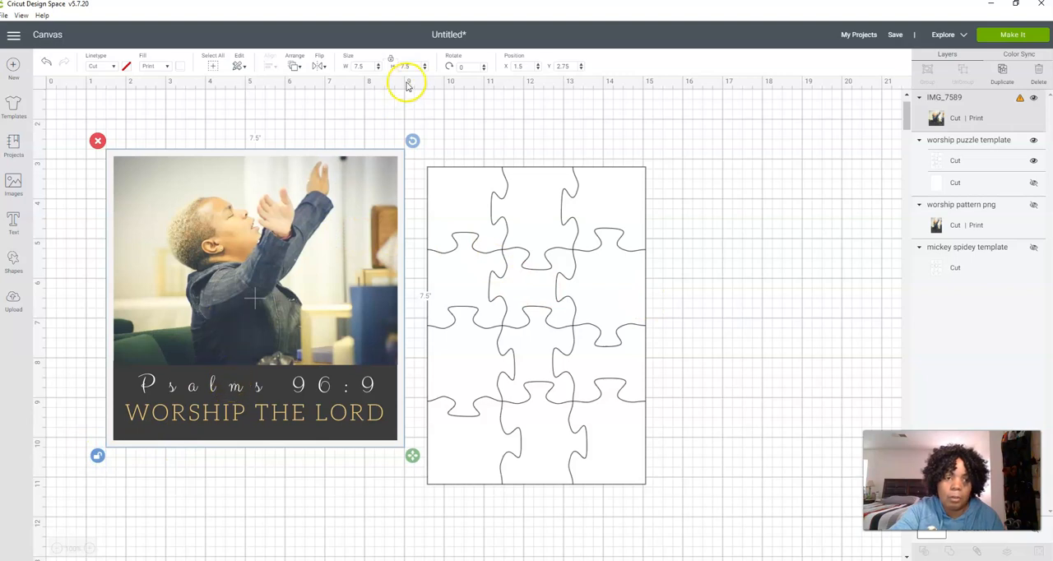
click(367, 67)
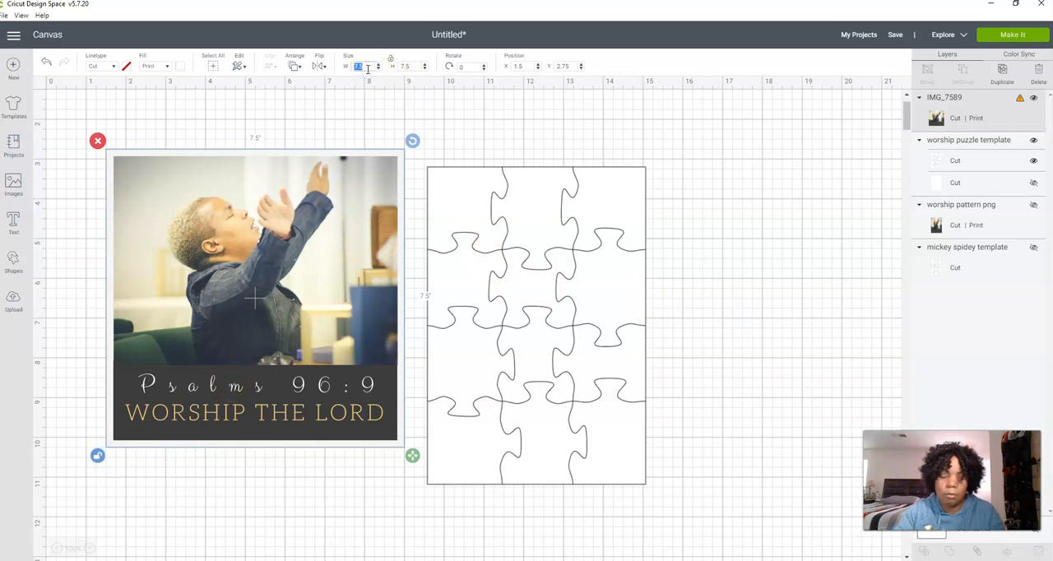
text(5)
key(Tab)
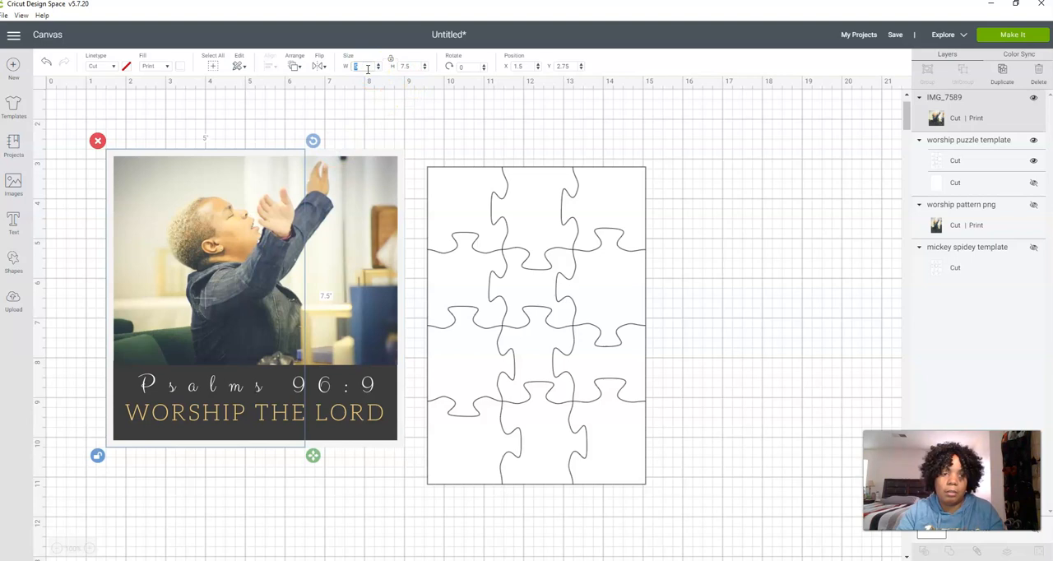
key(Tab)
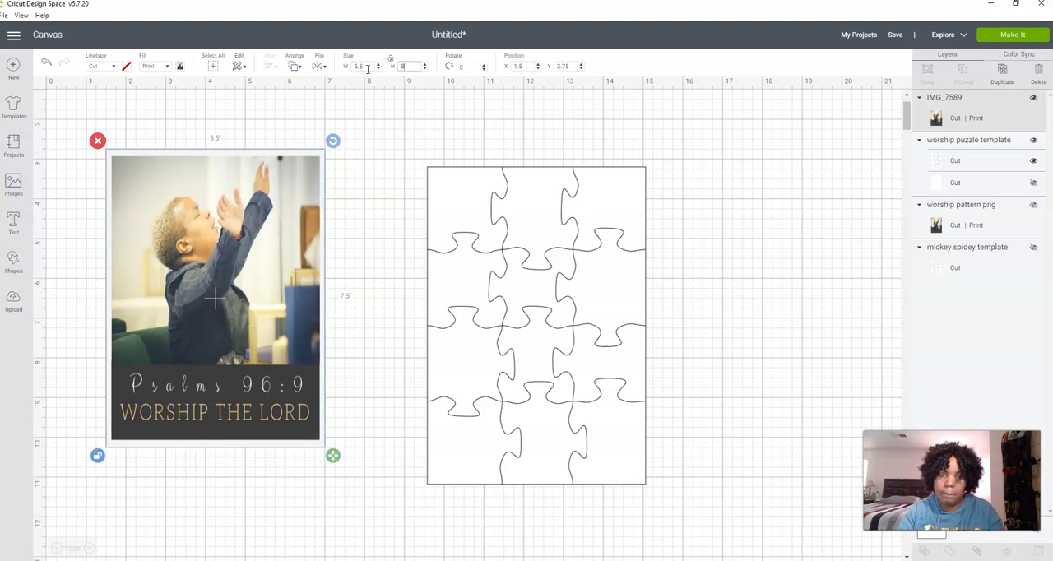
key(Tab)
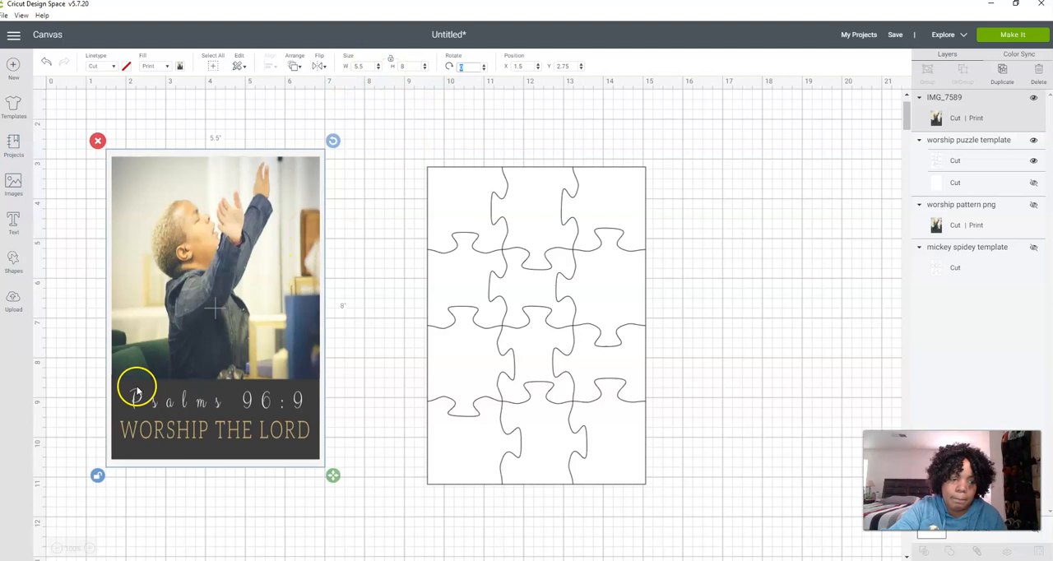
click(293, 351)
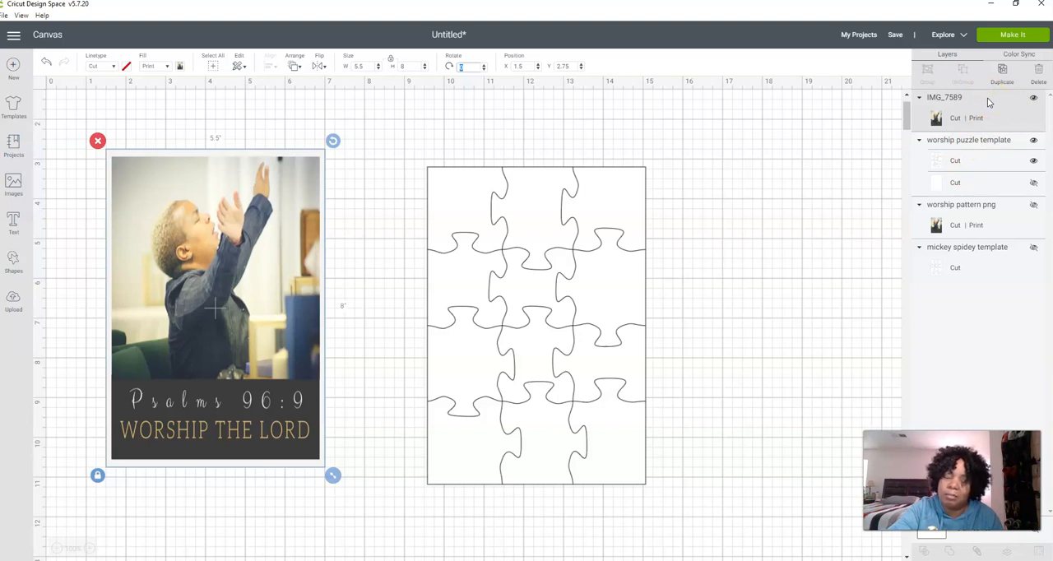
Delete the resized photo from the canvas and undo the deletion
click(97, 141)
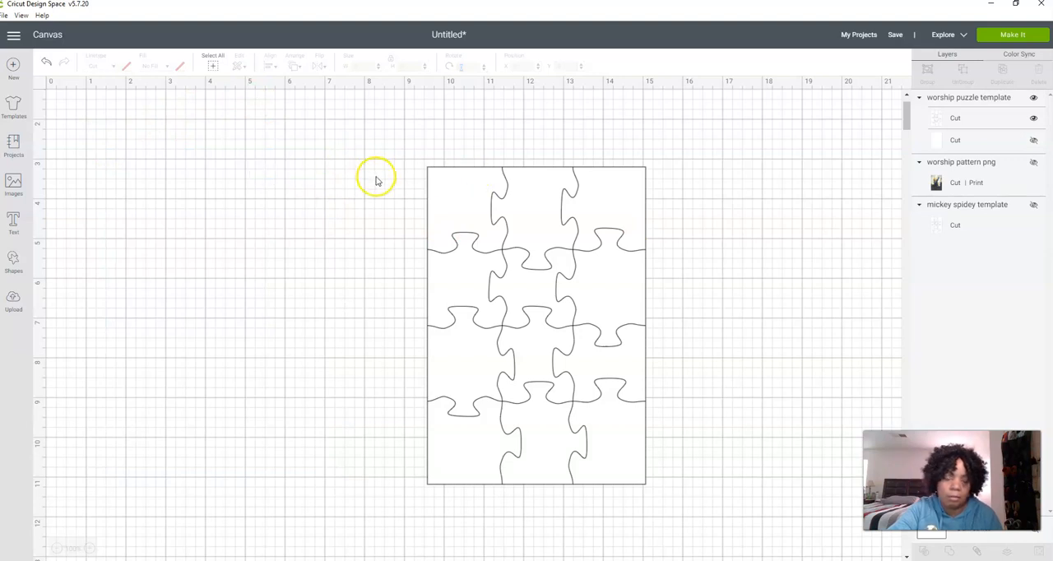
key(ctrl+z)
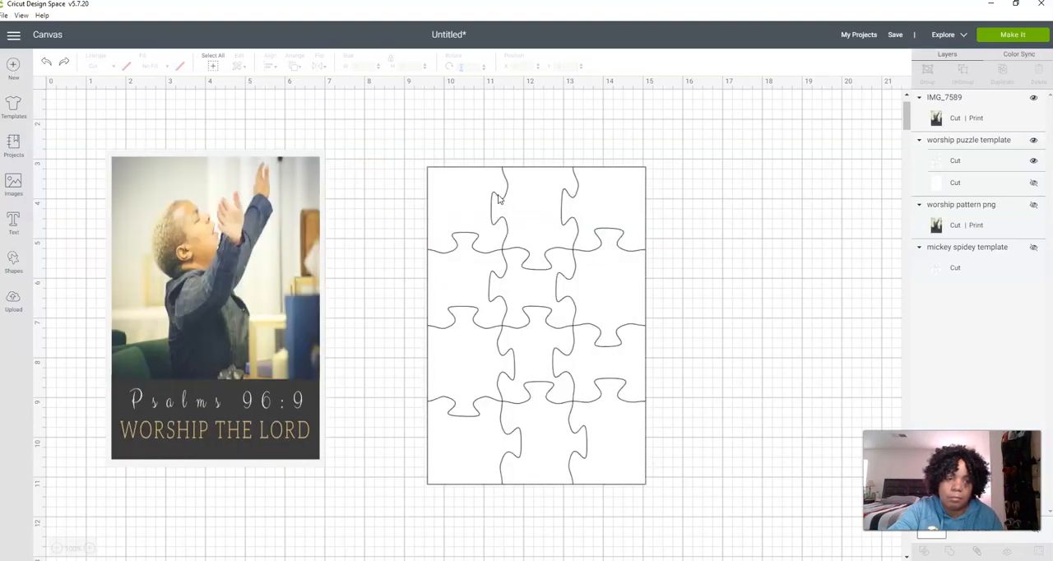
click(257, 236)
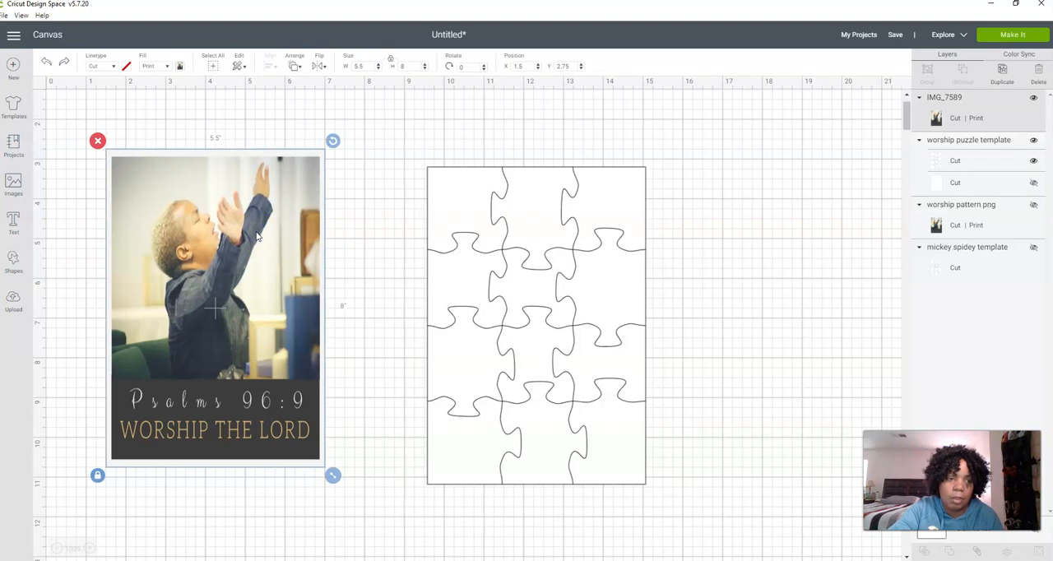
right_click(257, 236)
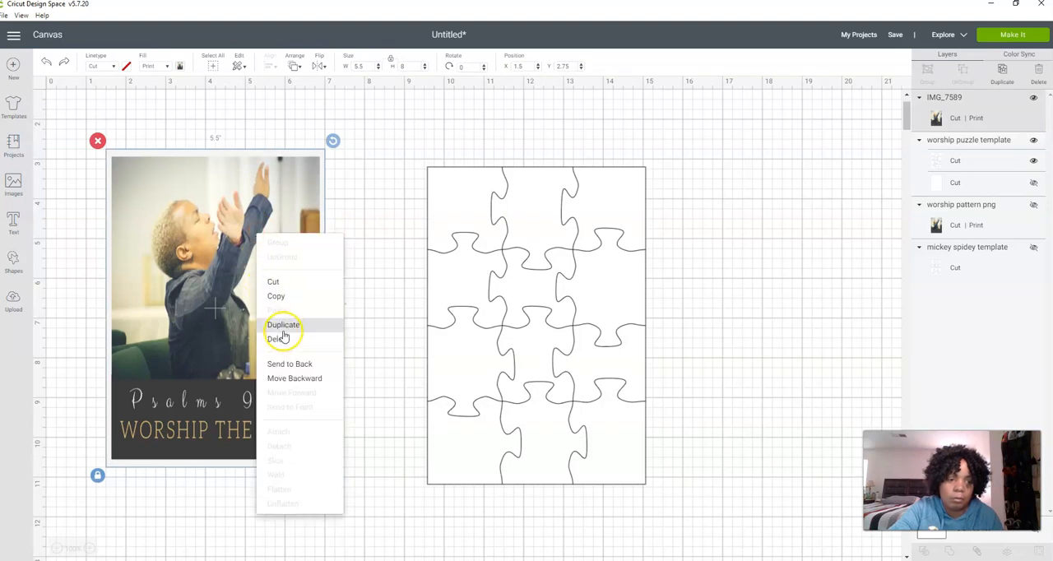
click(291, 205)
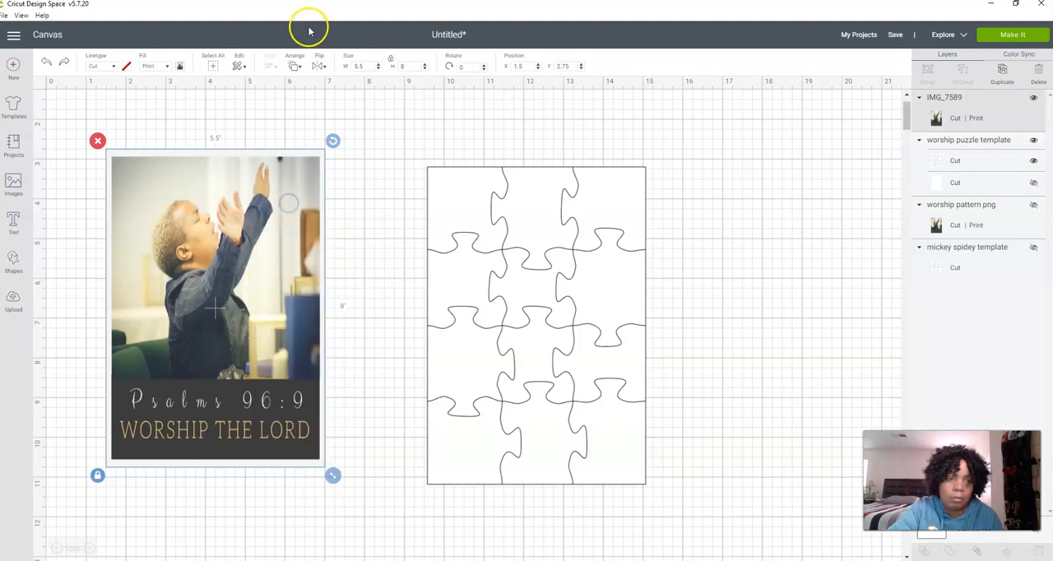
click(297, 66)
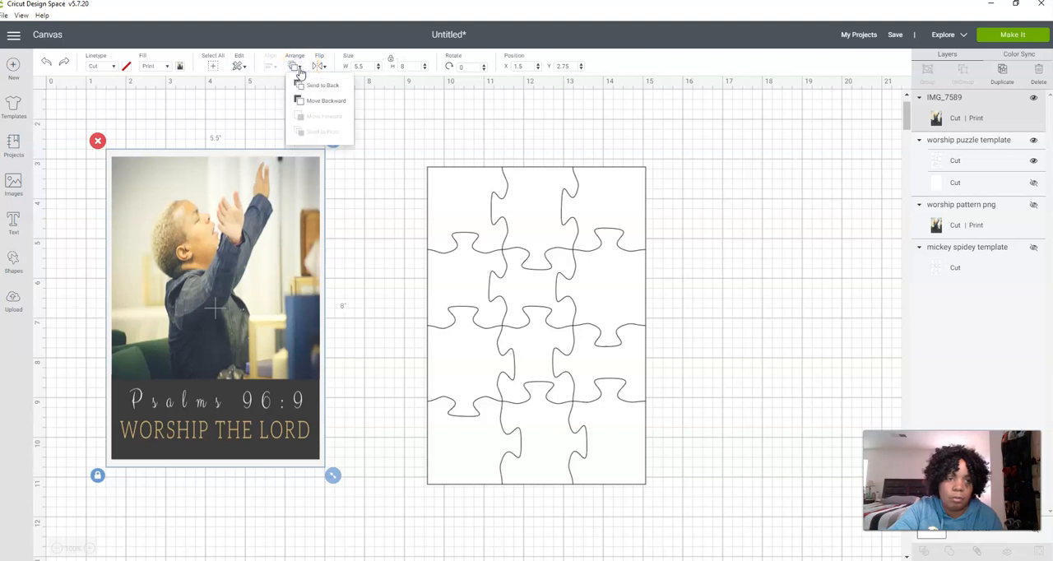
click(369, 112)
Try the IMG_7589 photo on top of the puzzle template and move it back beside the template
drag(324, 225, 573, 244)
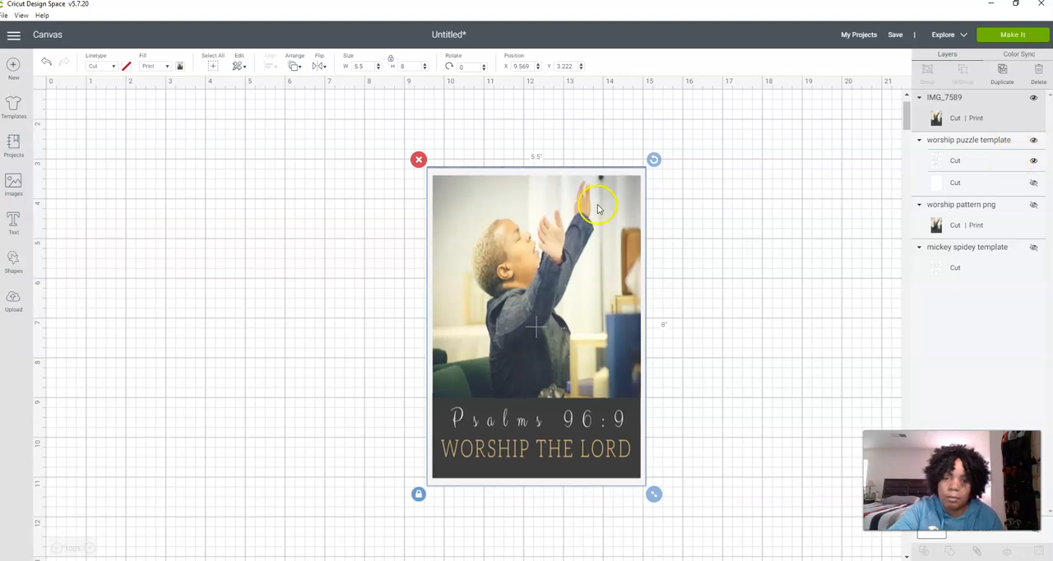
drag(597, 208, 351, 198)
Hide the outer rectangle contour of the worship puzzle template, keeping only the inner puzzle cut lines
click(568, 205)
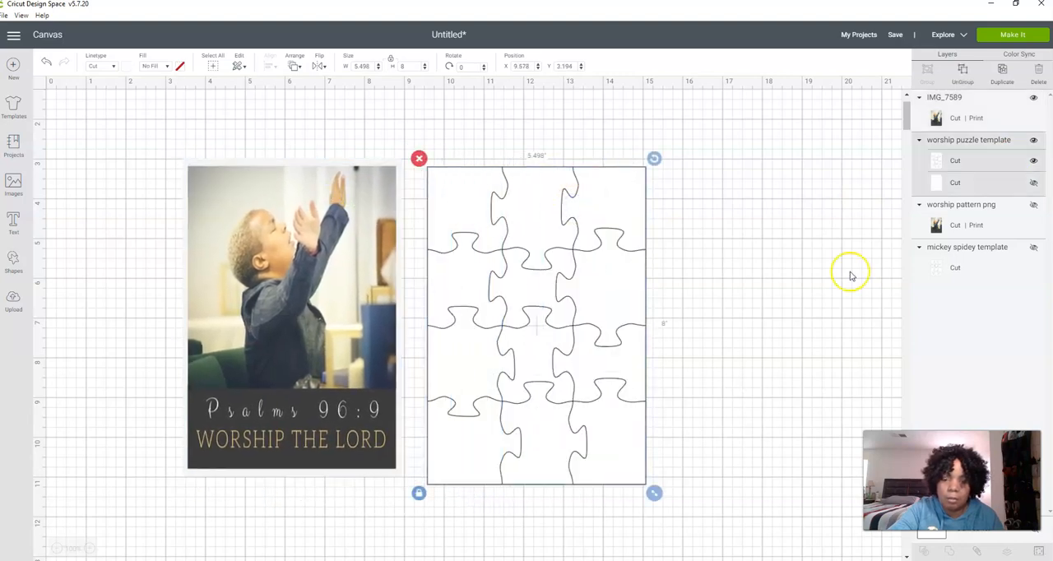
click(1037, 552)
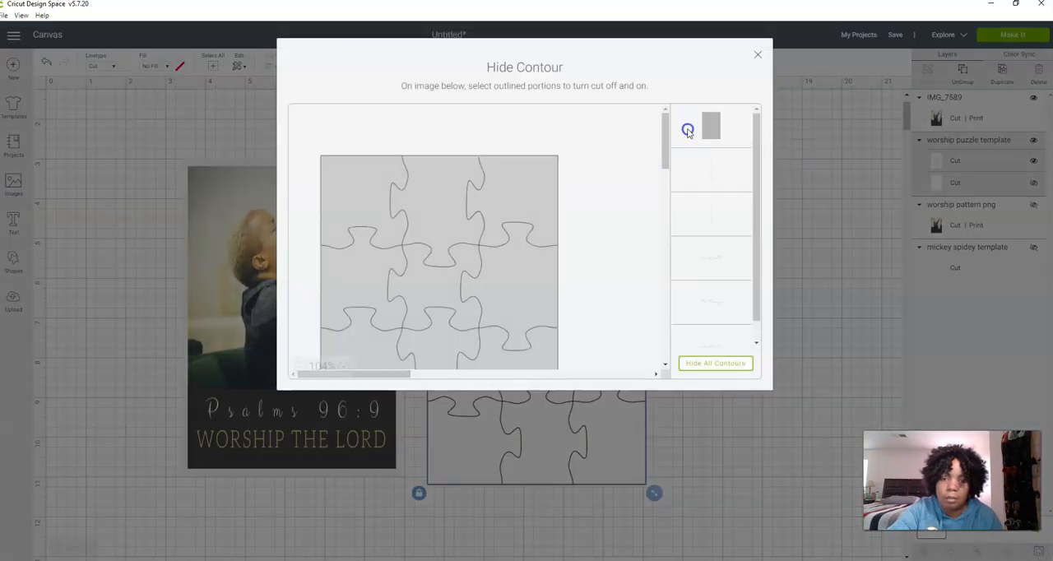
click(687, 130)
click(758, 56)
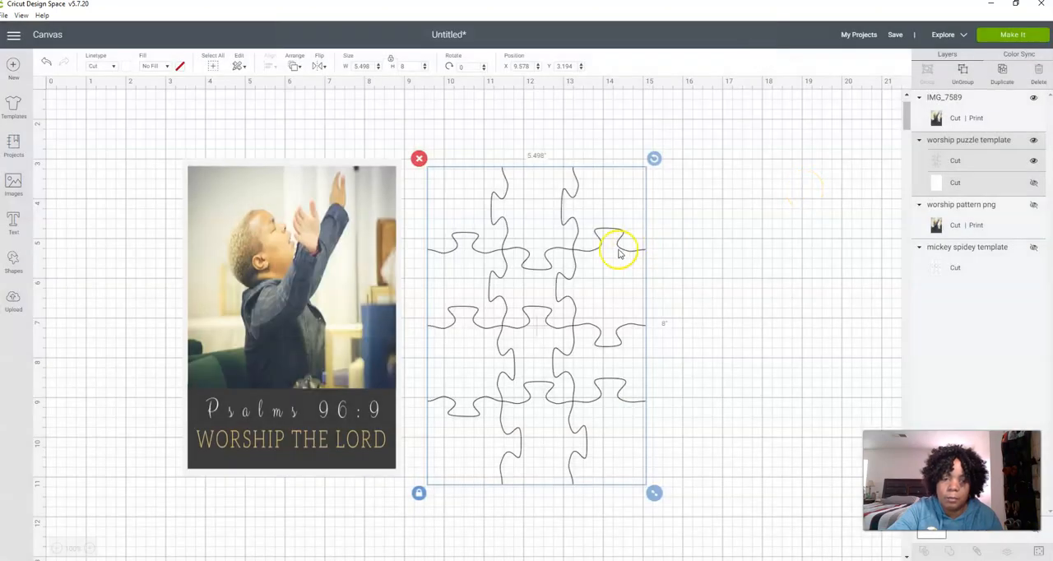
Send the worship puzzle template to the front and place it over the IMG_7589 photo
right_click(573, 255)
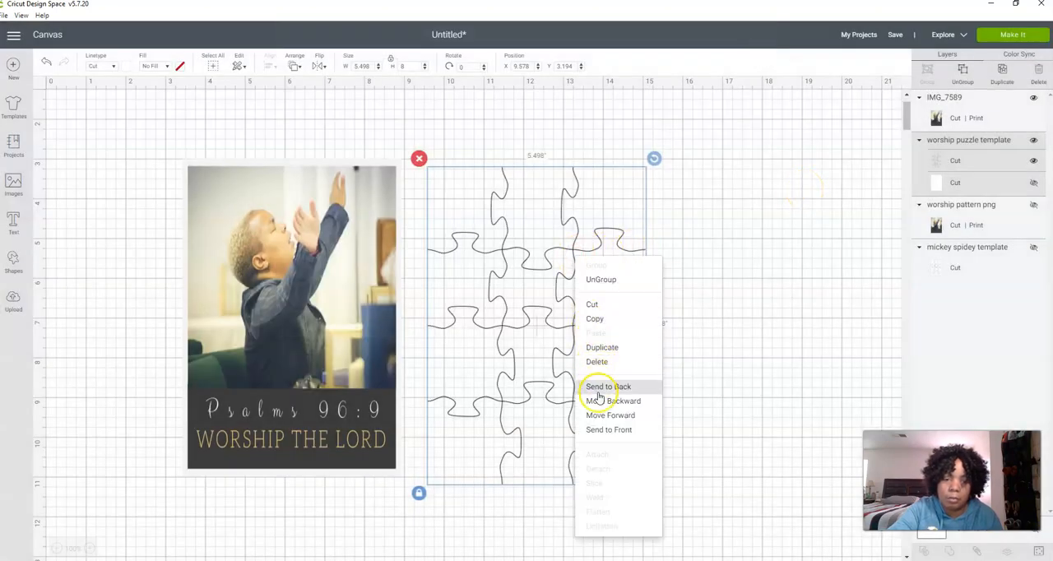
click(598, 429)
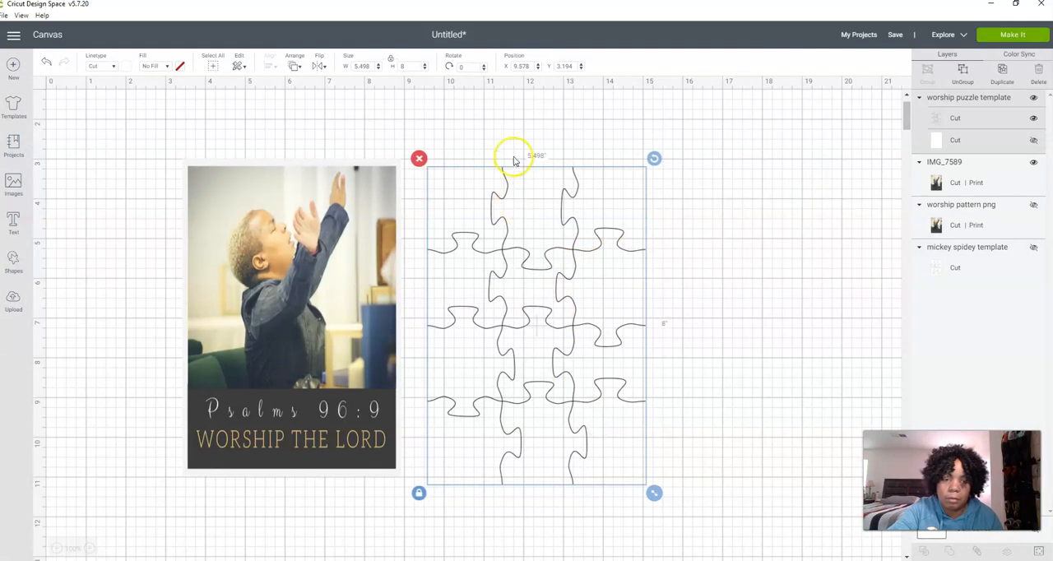
drag(449, 214, 242, 198)
Unlock the puzzle template's proportions, set its width to 5.5 inches, and lock the proportions again
click(178, 485)
click(367, 67)
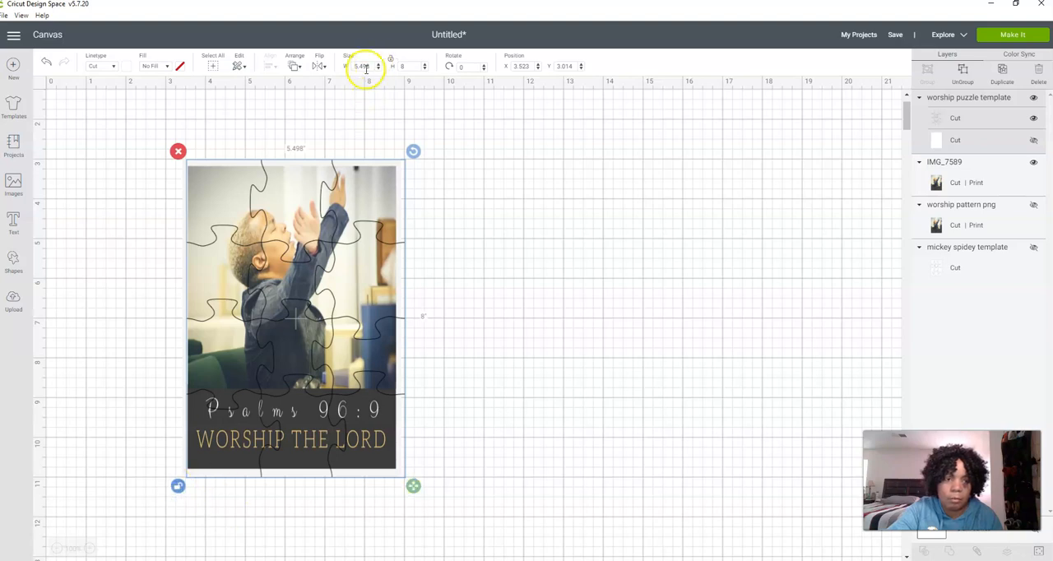
click(367, 67)
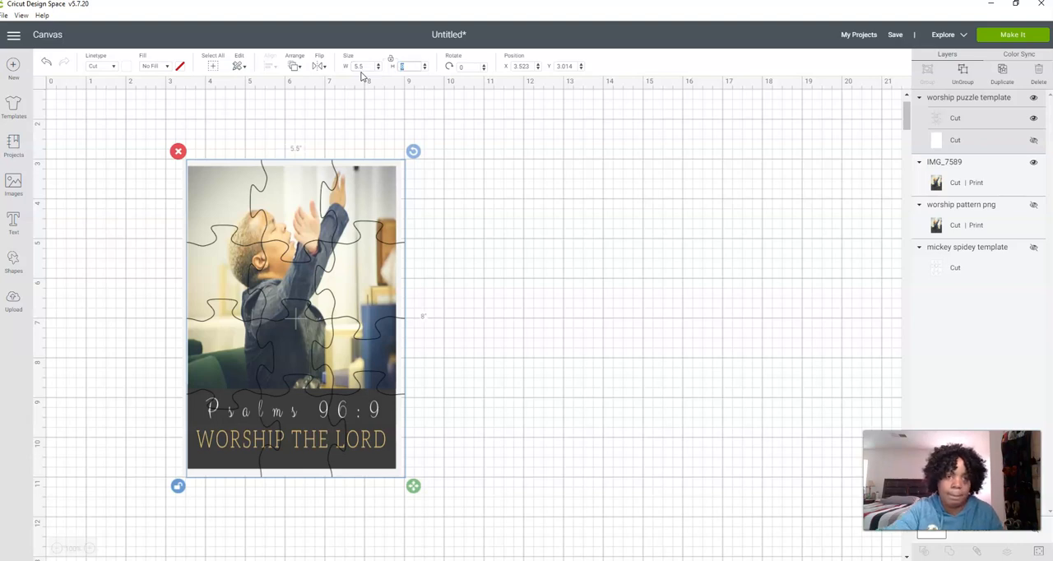
click(170, 485)
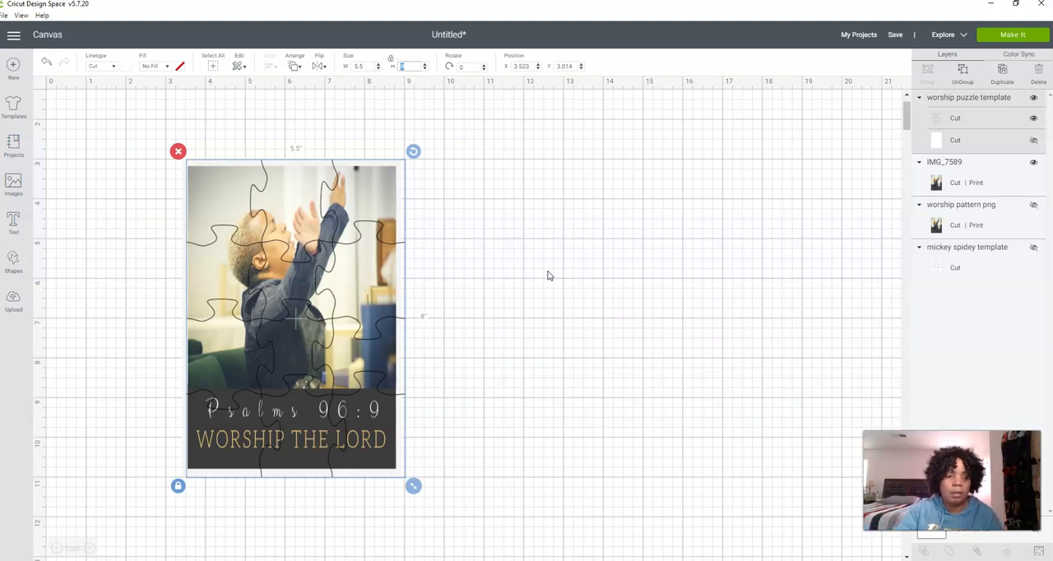
Move the puzzle cut lines off the photo to the empty canvas beside it and proceed to mat preparation
drag(347, 351, 568, 343)
click(313, 325)
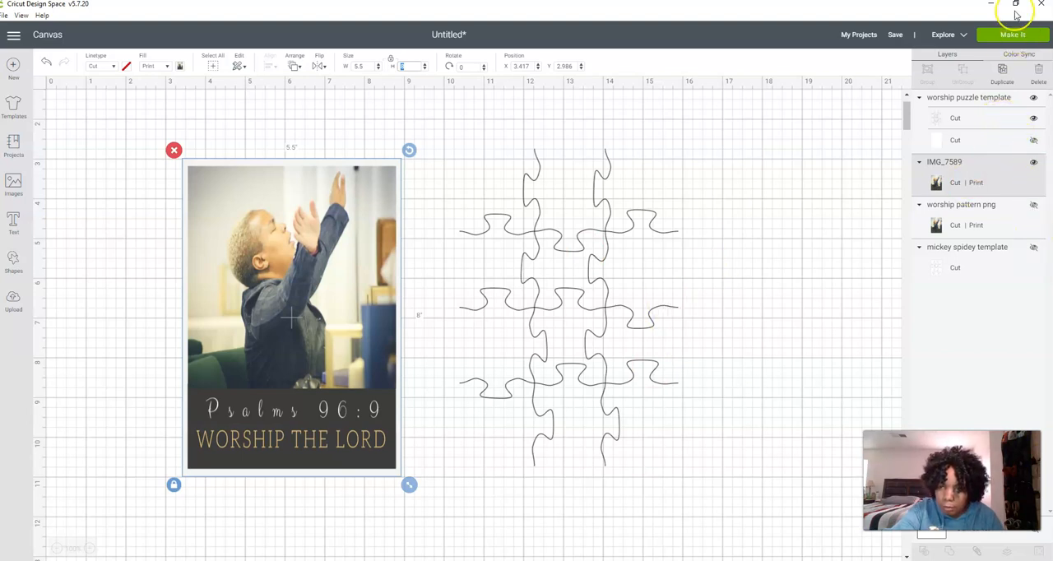
click(1010, 35)
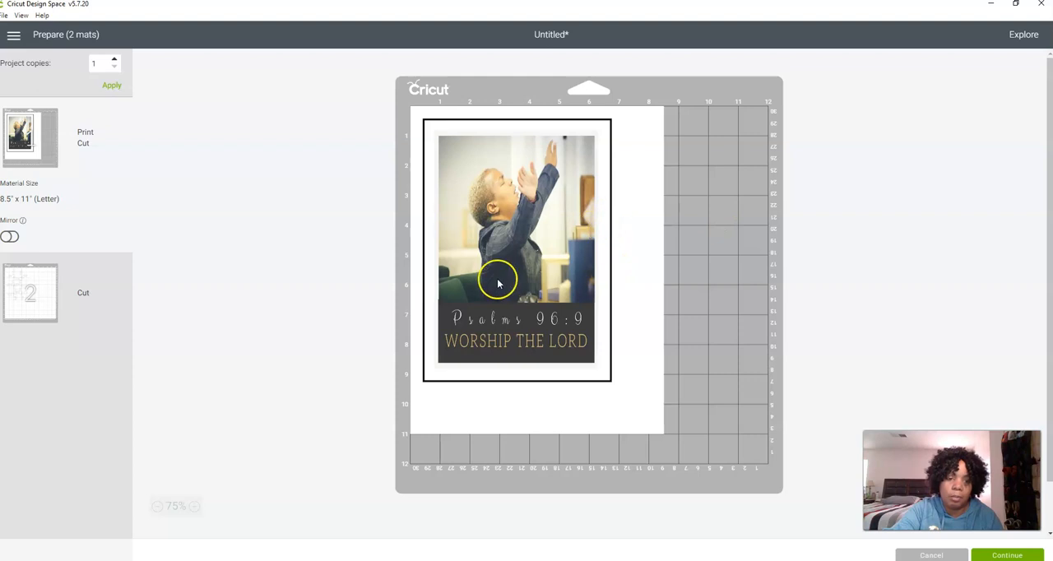
Check the puzzle line Cut mat, return to the photo's Print Cut mat, and mirror it
click(83, 321)
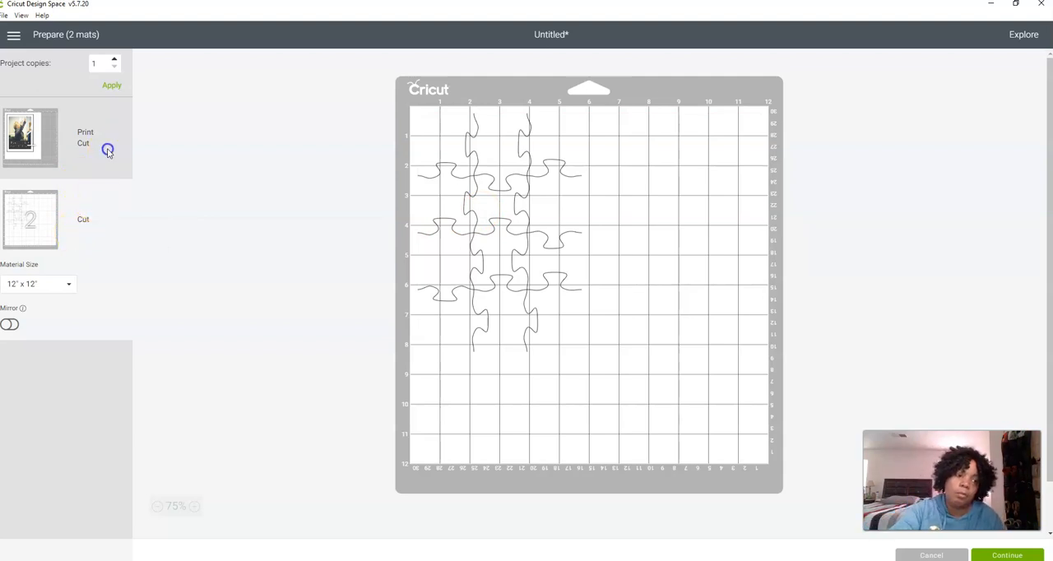
click(108, 151)
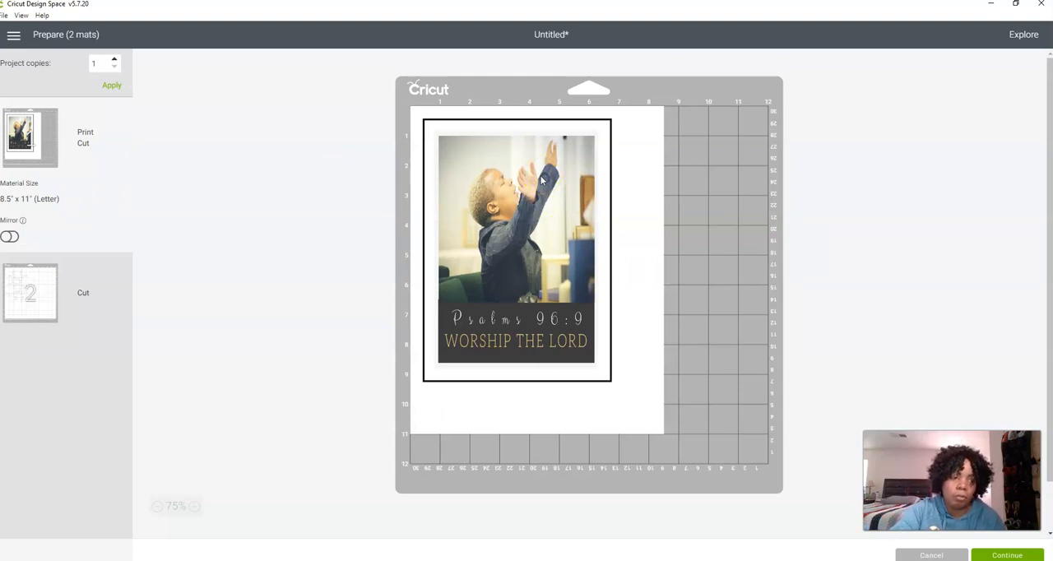
click(7, 237)
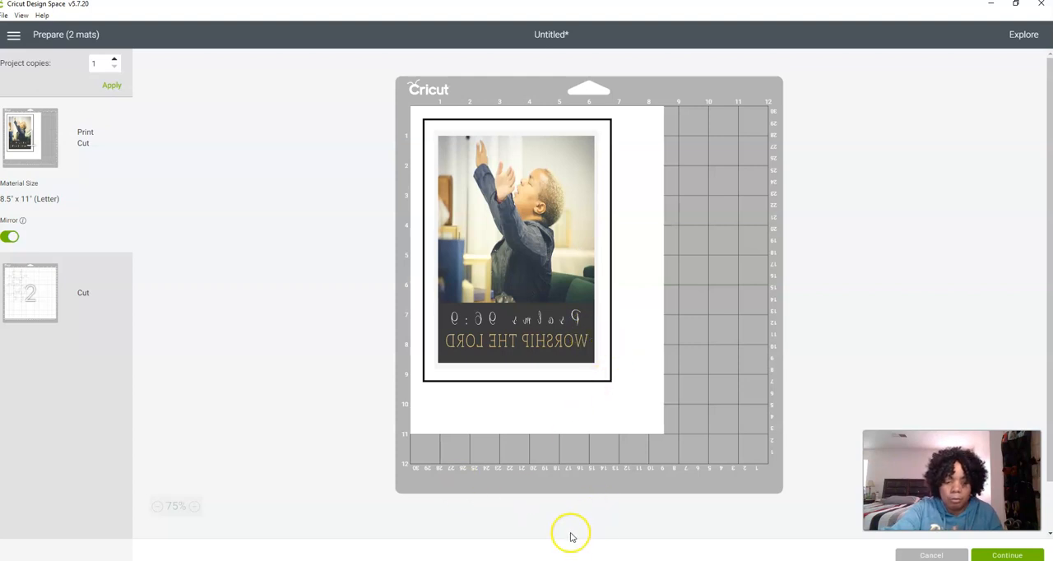
Switch to Sure Cuts A Lot 5 to view the puzzle layout and return to Cricut Design Space
click(514, 559)
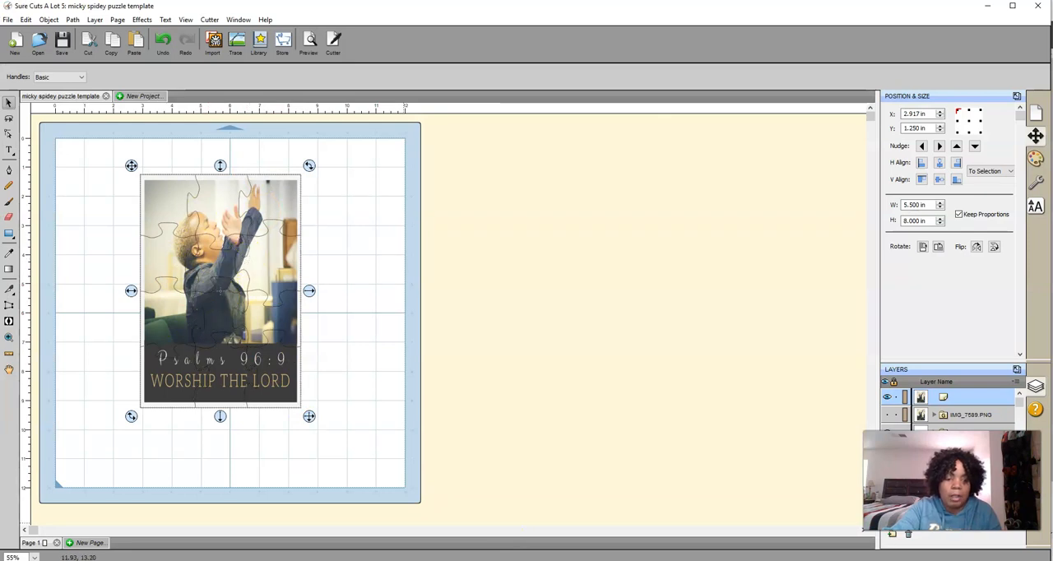
click(461, 551)
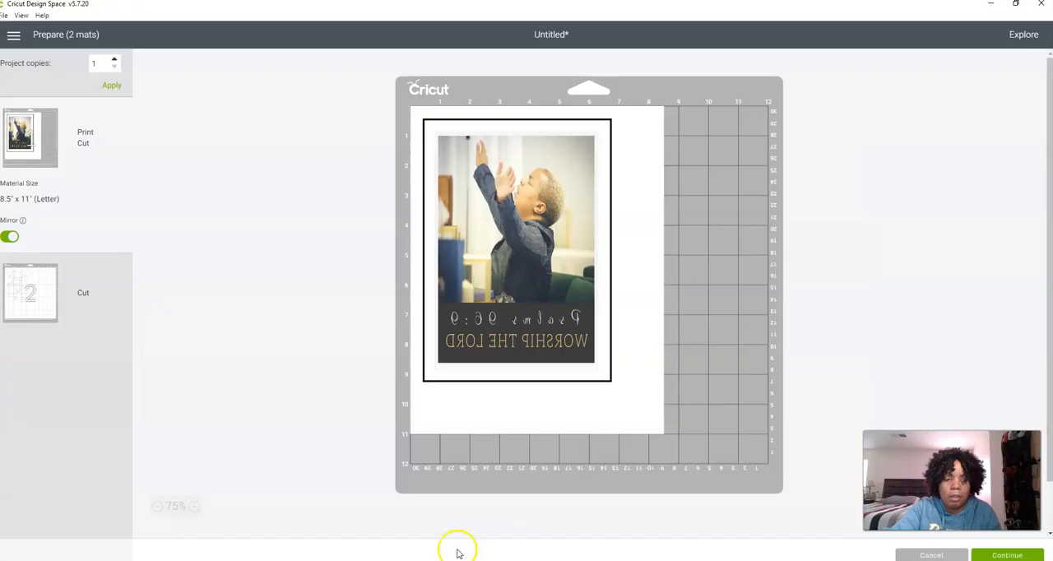